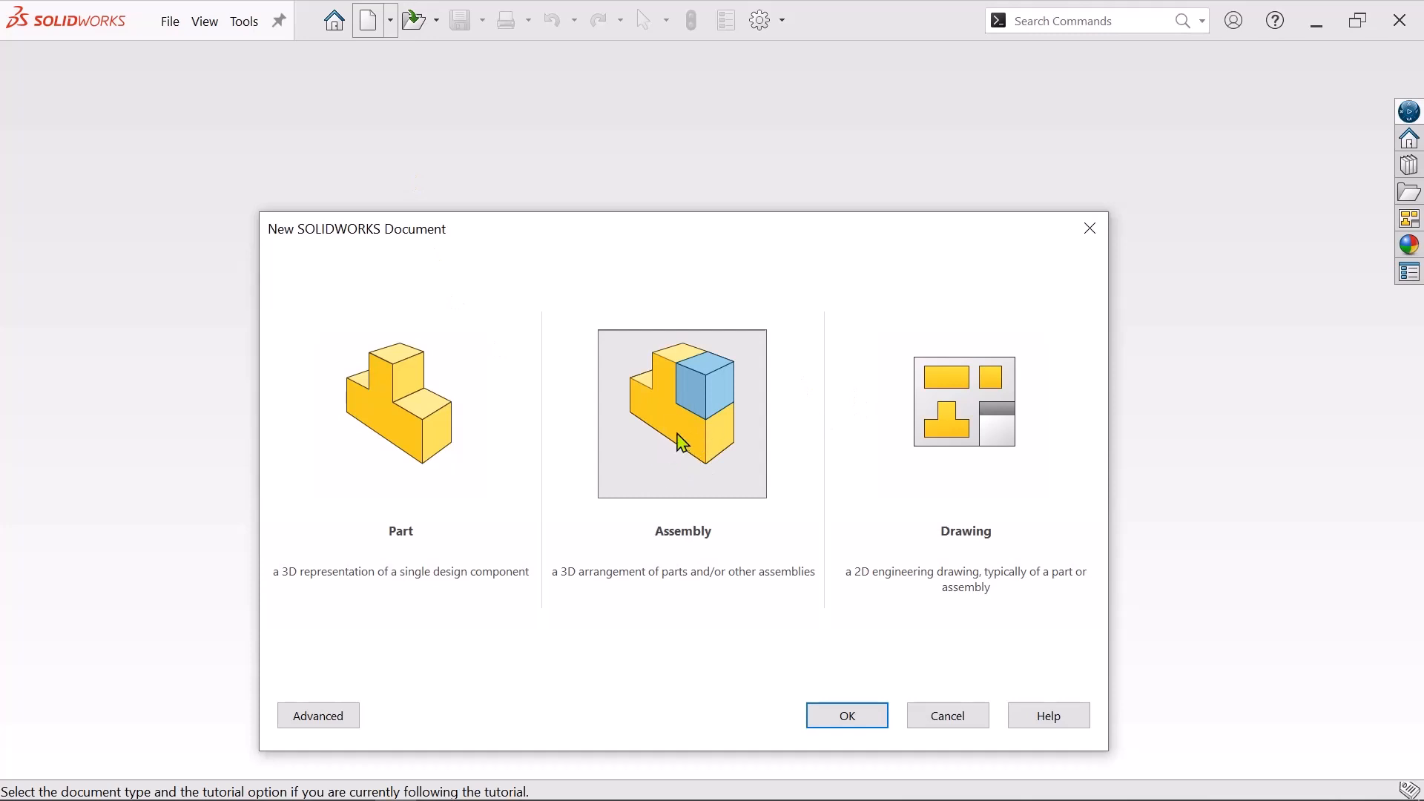
- Create a new assembly and place the tap 02 part from the Mold Design folder as its first component
{"action": "left_click", "coordinate": [683, 443]}
{"action": "left_click", "coordinate": [860, 720]}
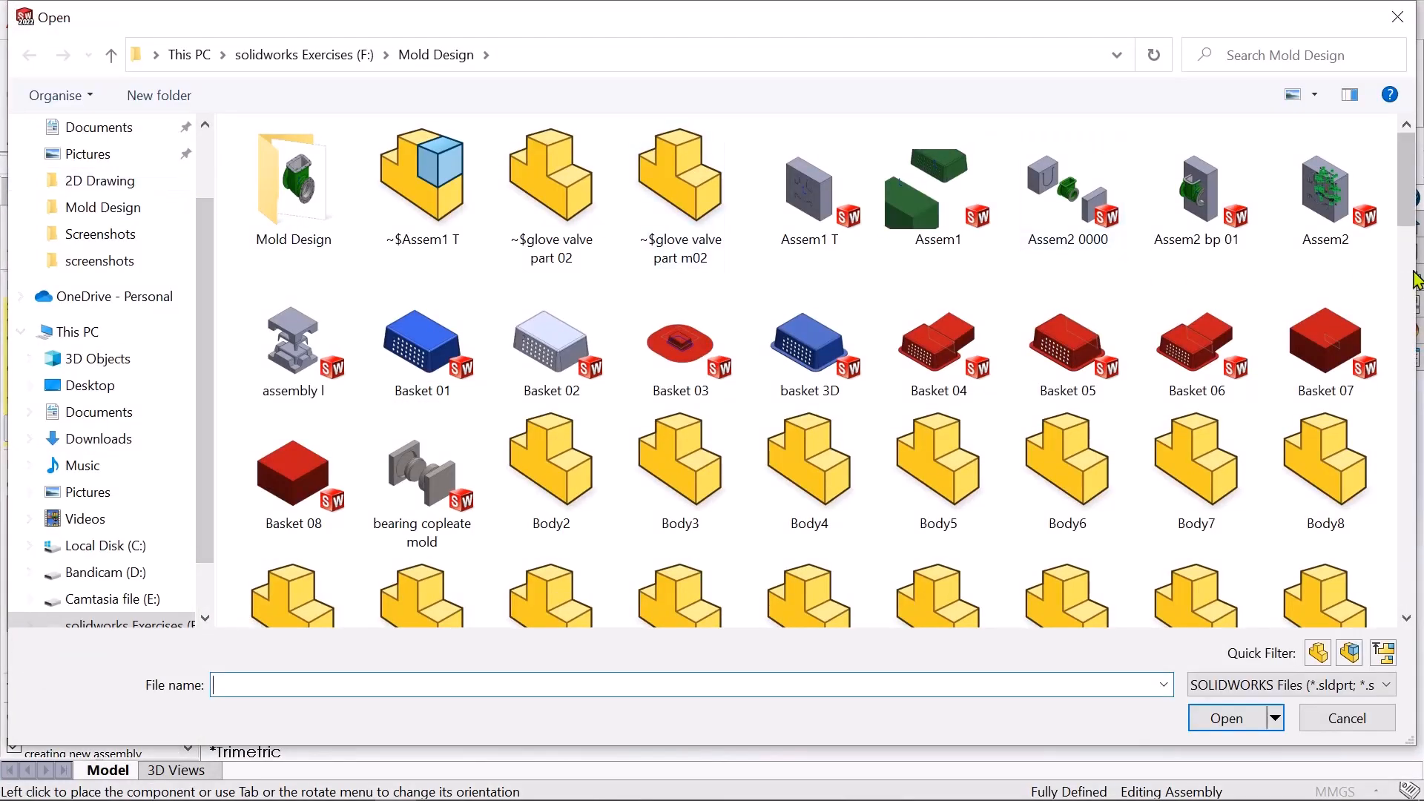
{"action": "scroll", "coordinate": [1415, 282], "scroll_direction": "down", "scroll_amount": 5}
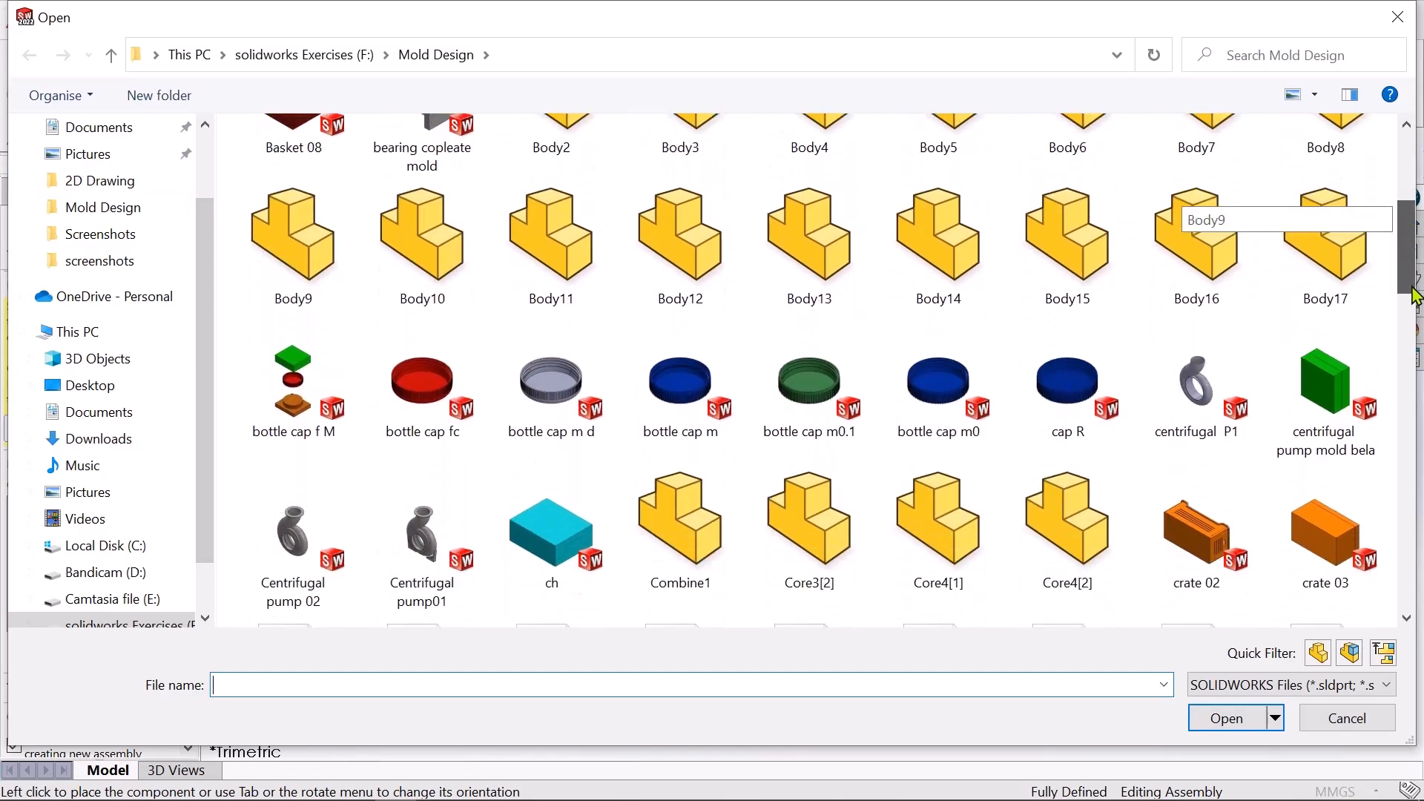
{"action": "left_click_drag", "start_coordinate": [1414, 293], "coordinate": [1399, 604]}
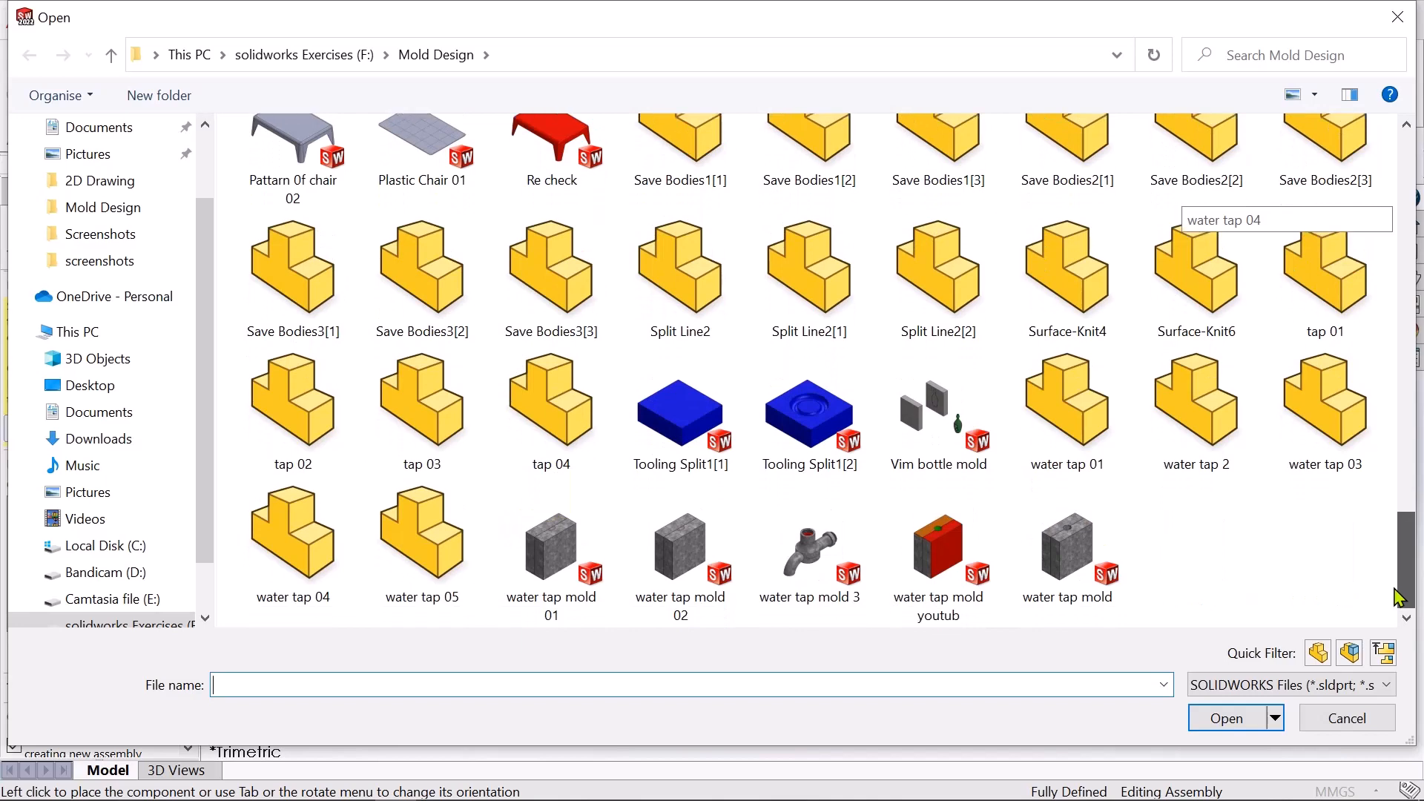
{"action": "left_click", "coordinate": [311, 430]}
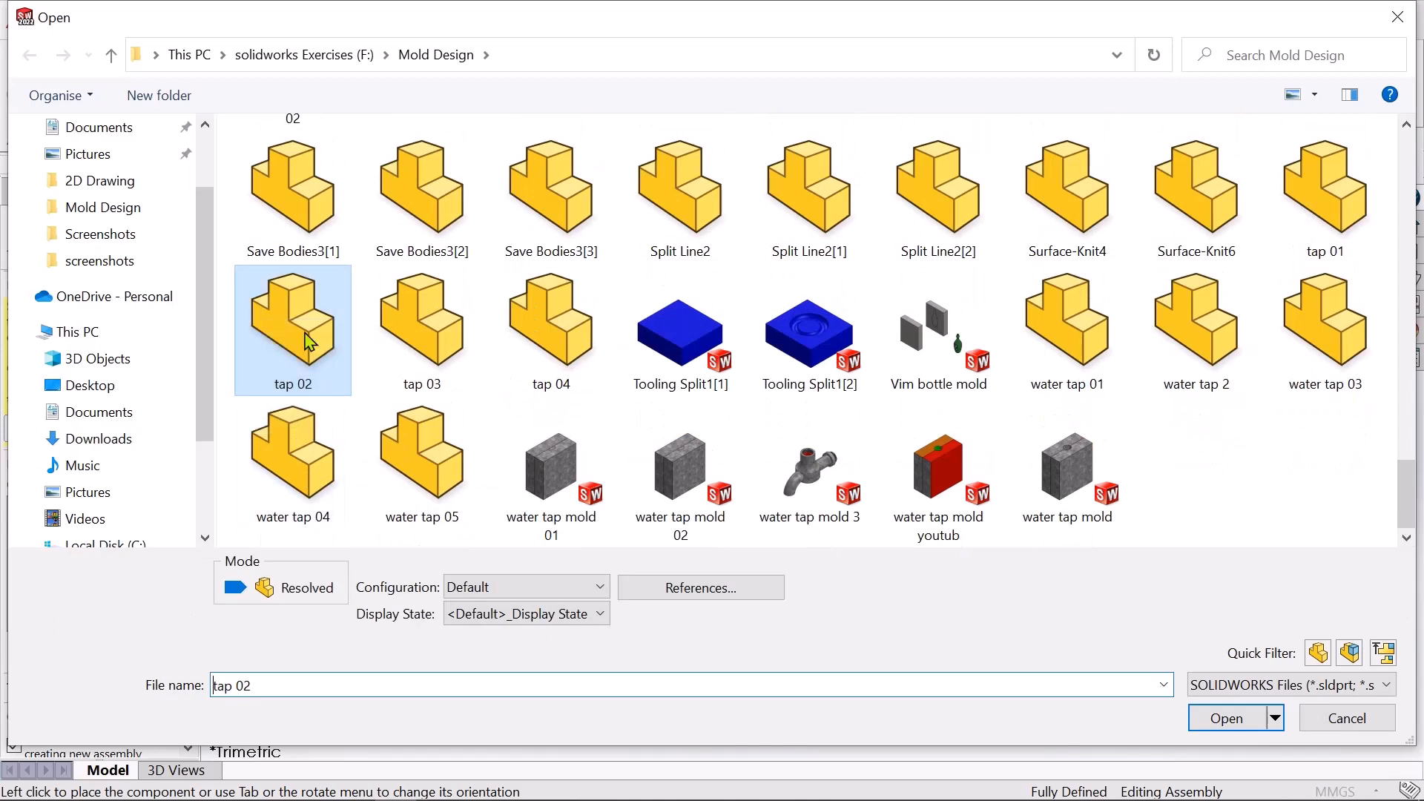
{"action": "left_click", "coordinate": [1231, 720]}
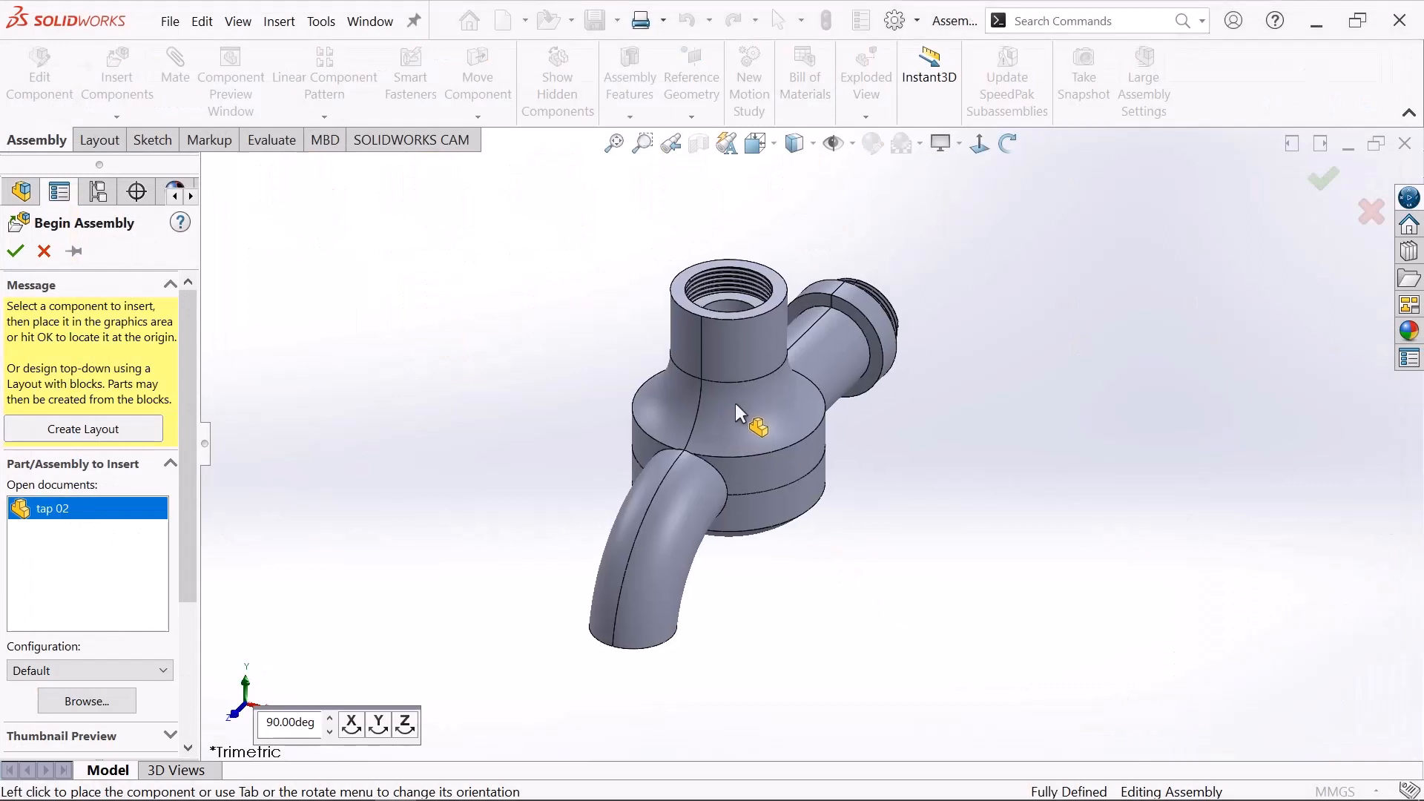
{"action": "left_click", "coordinate": [735, 403]}
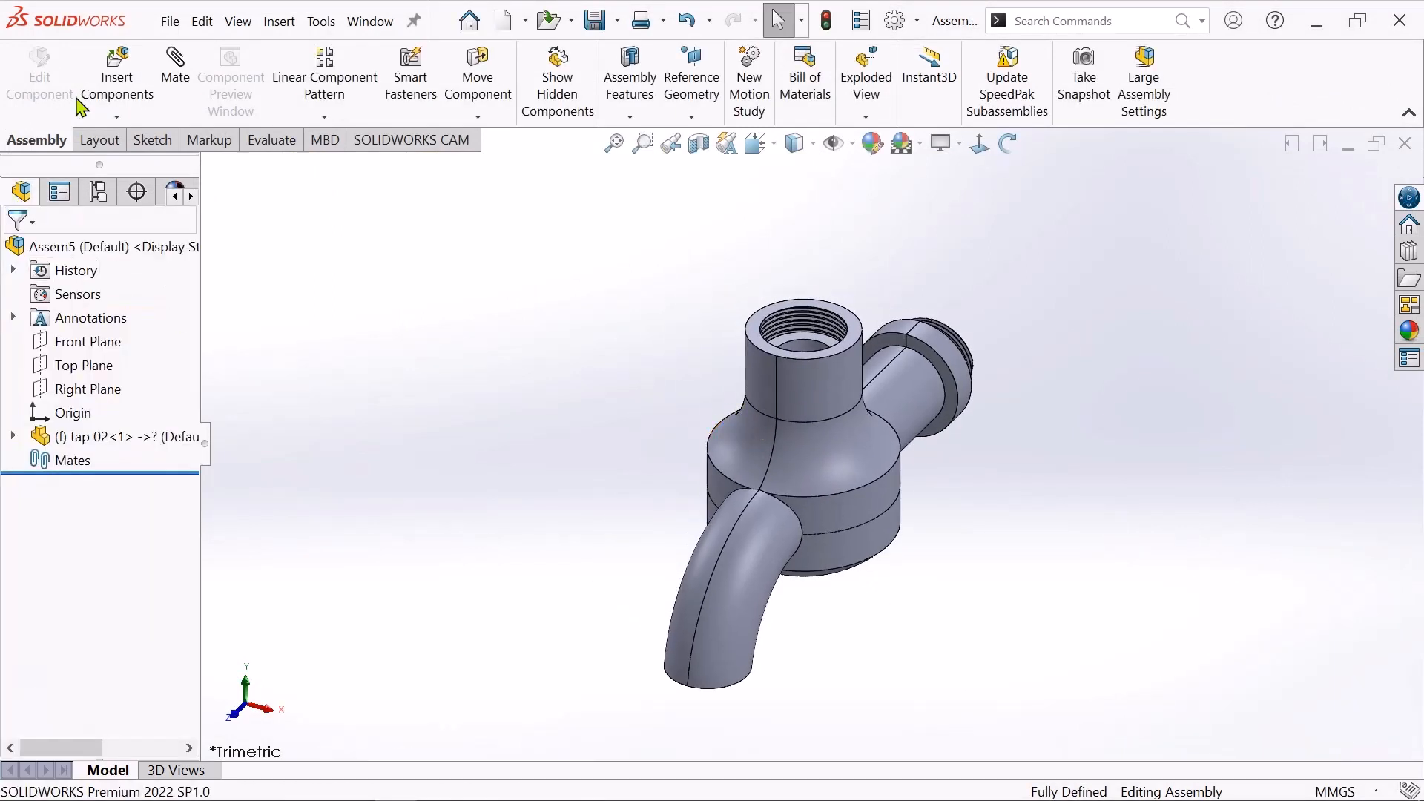
- Insert the tap 03 part from the Mold Design folder and place it beside the tap 02 body
{"action": "left_click", "coordinate": [130, 96]}
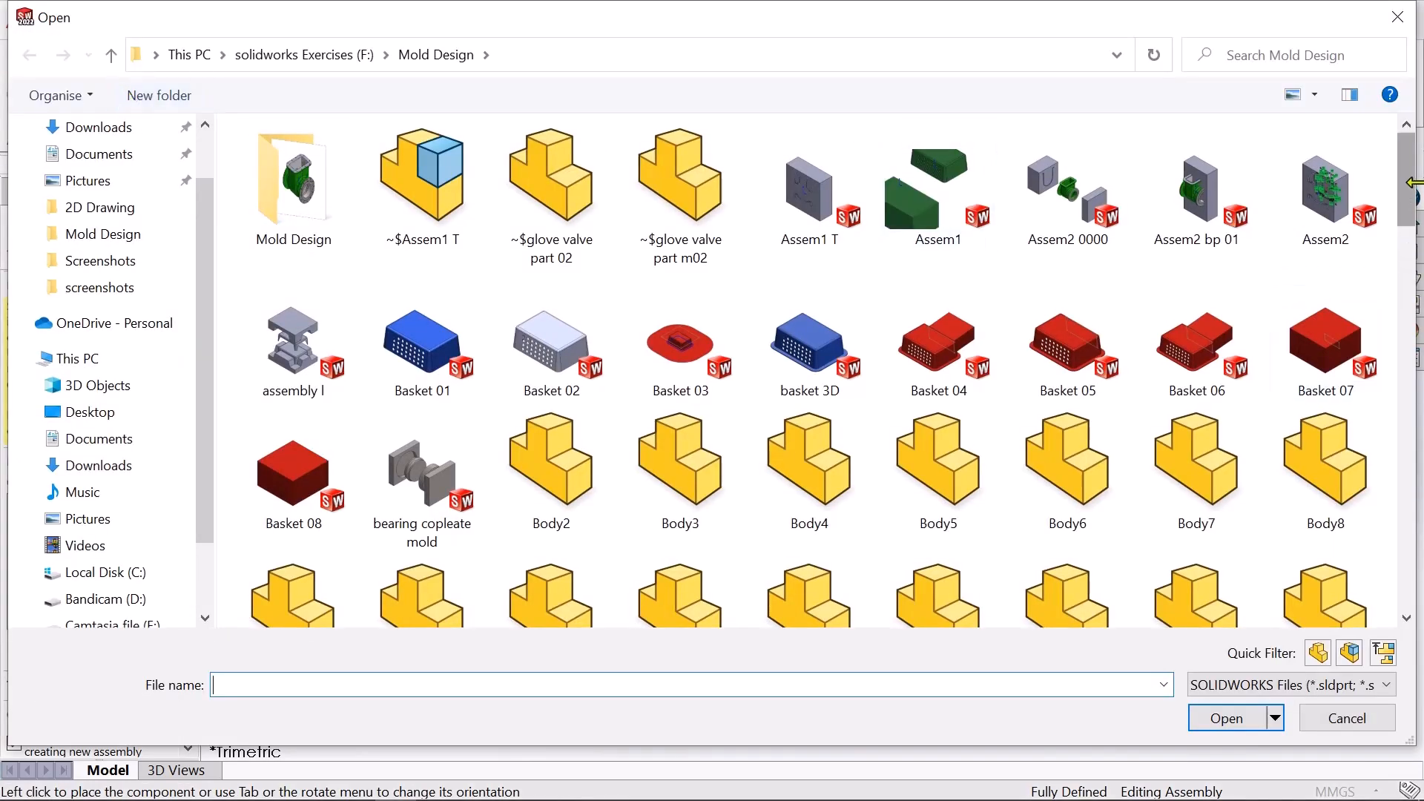
{"action": "left_click_drag", "start_coordinate": [1402, 208], "coordinate": [1394, 609]}
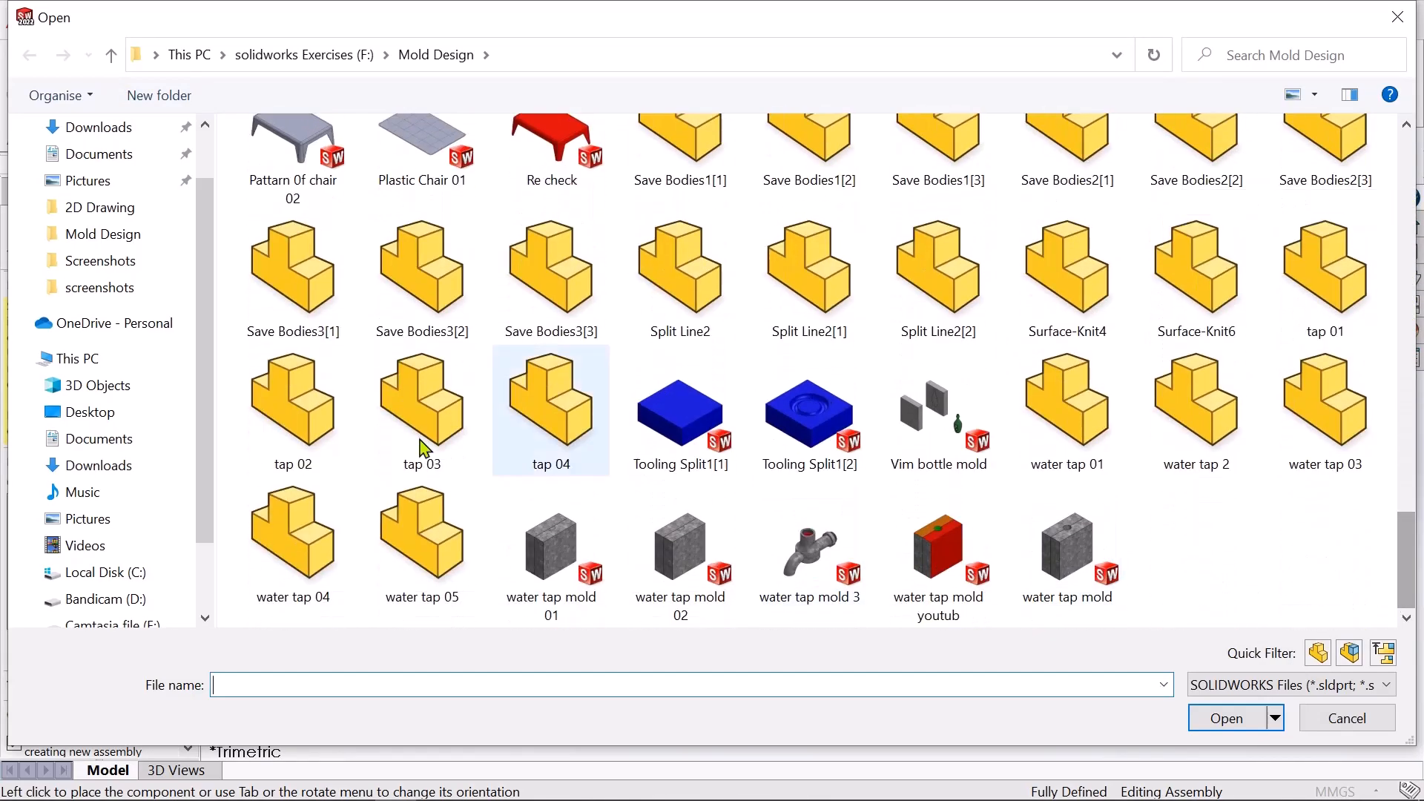
{"action": "left_click", "coordinate": [422, 427]}
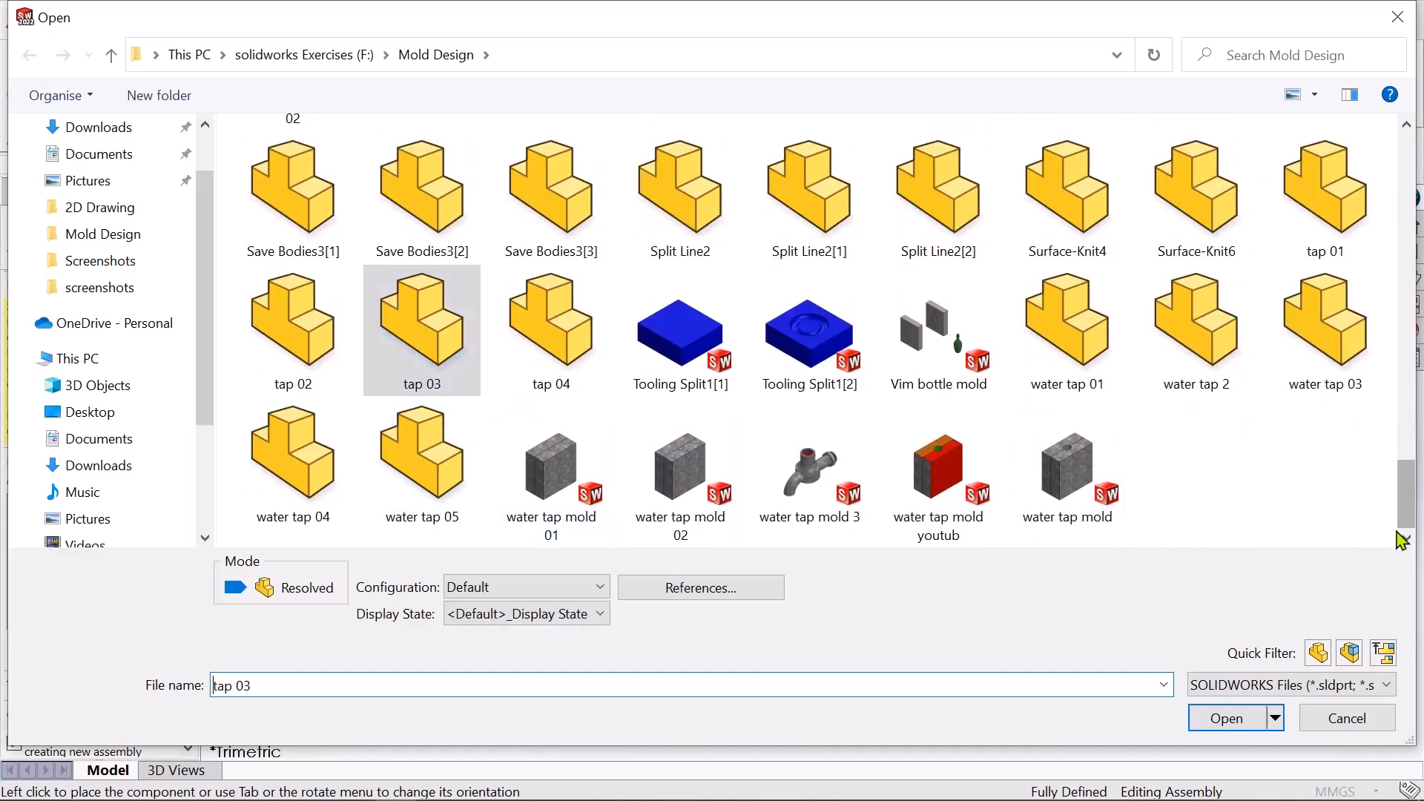
{"action": "left_click", "coordinate": [1225, 720]}
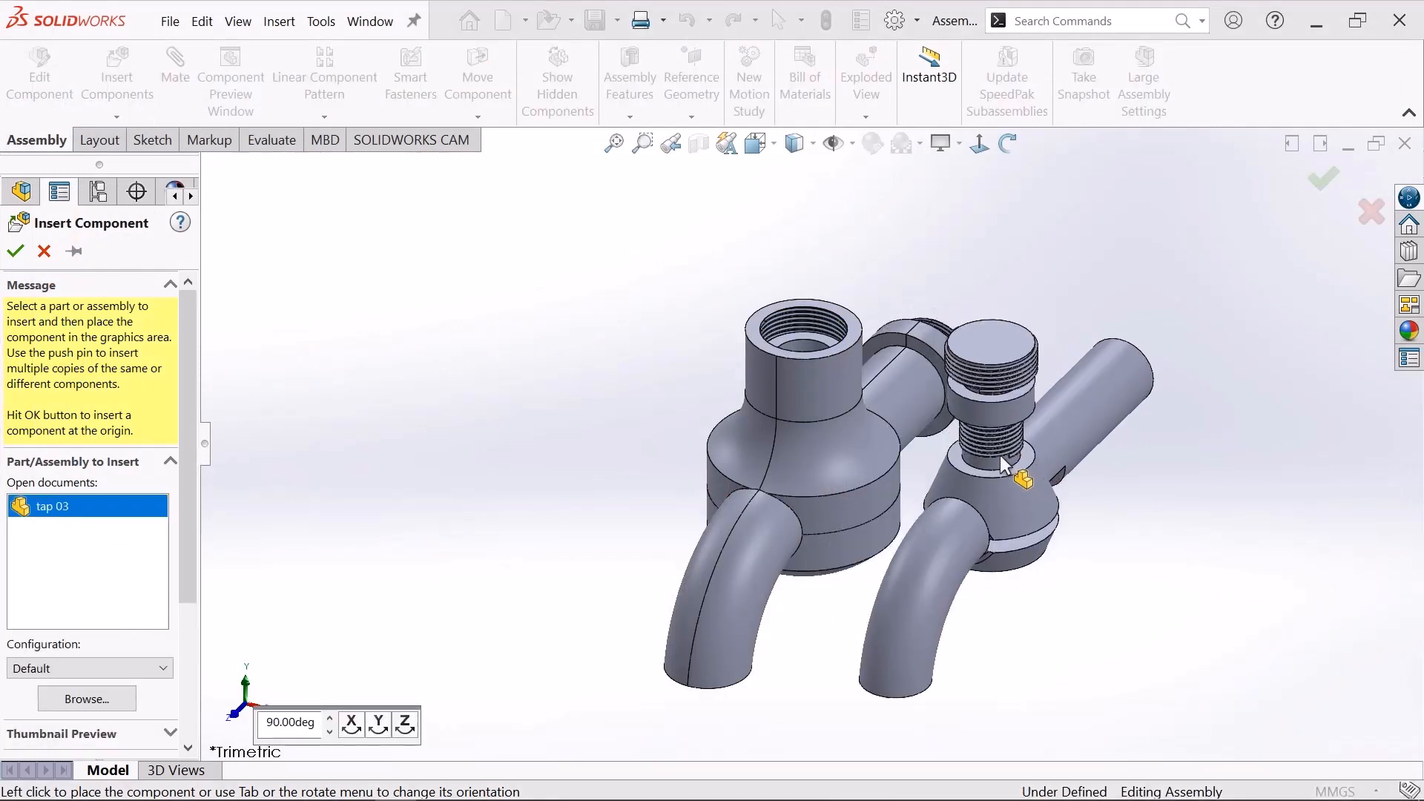
{"action": "left_click", "coordinate": [999, 455]}
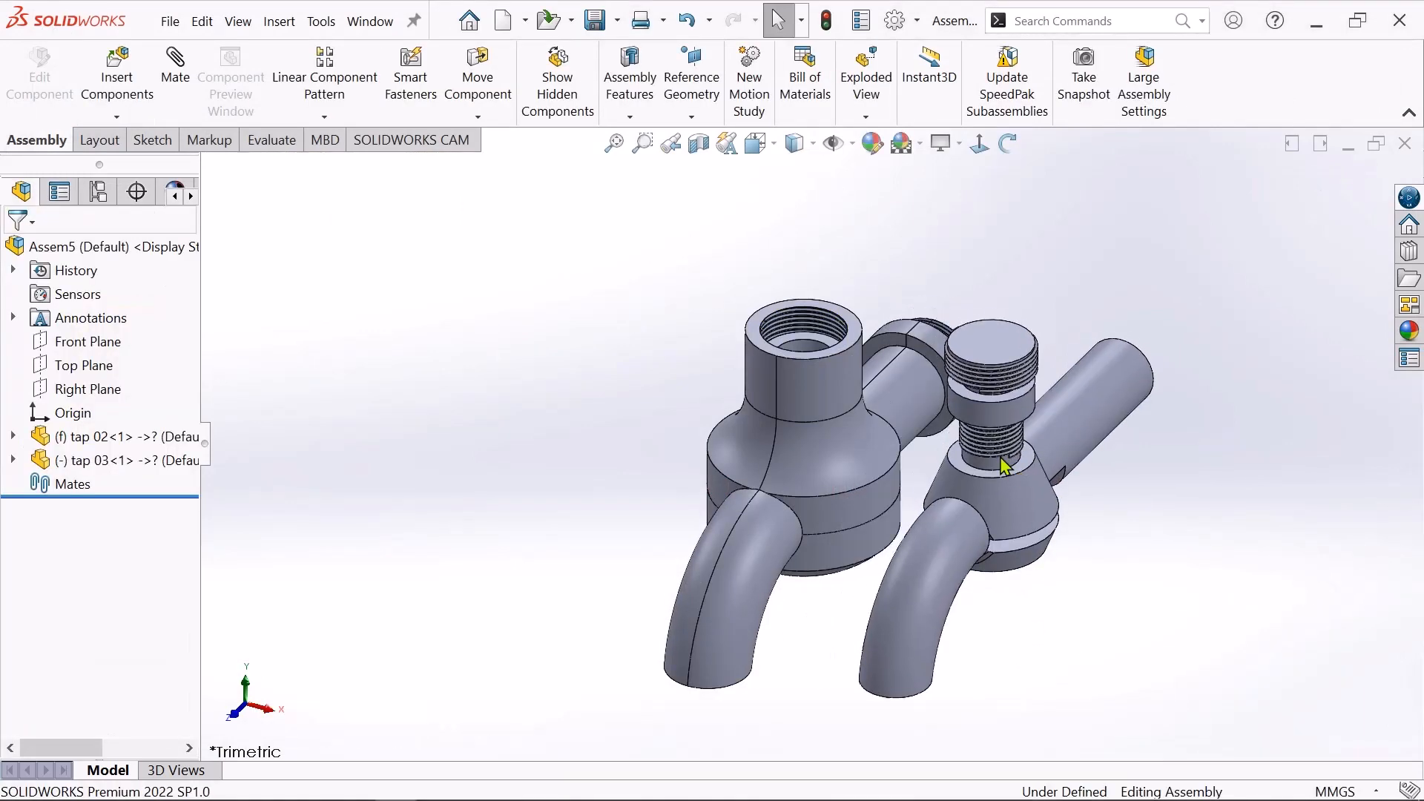
- Float the fixed tap 02 component so it can be repositioned in the assembly
{"action": "scroll", "coordinate": [1005, 465], "scroll_direction": "down", "scroll_amount": 2}
{"action": "scroll", "coordinate": [1005, 465], "scroll_direction": "down", "scroll_amount": 1}
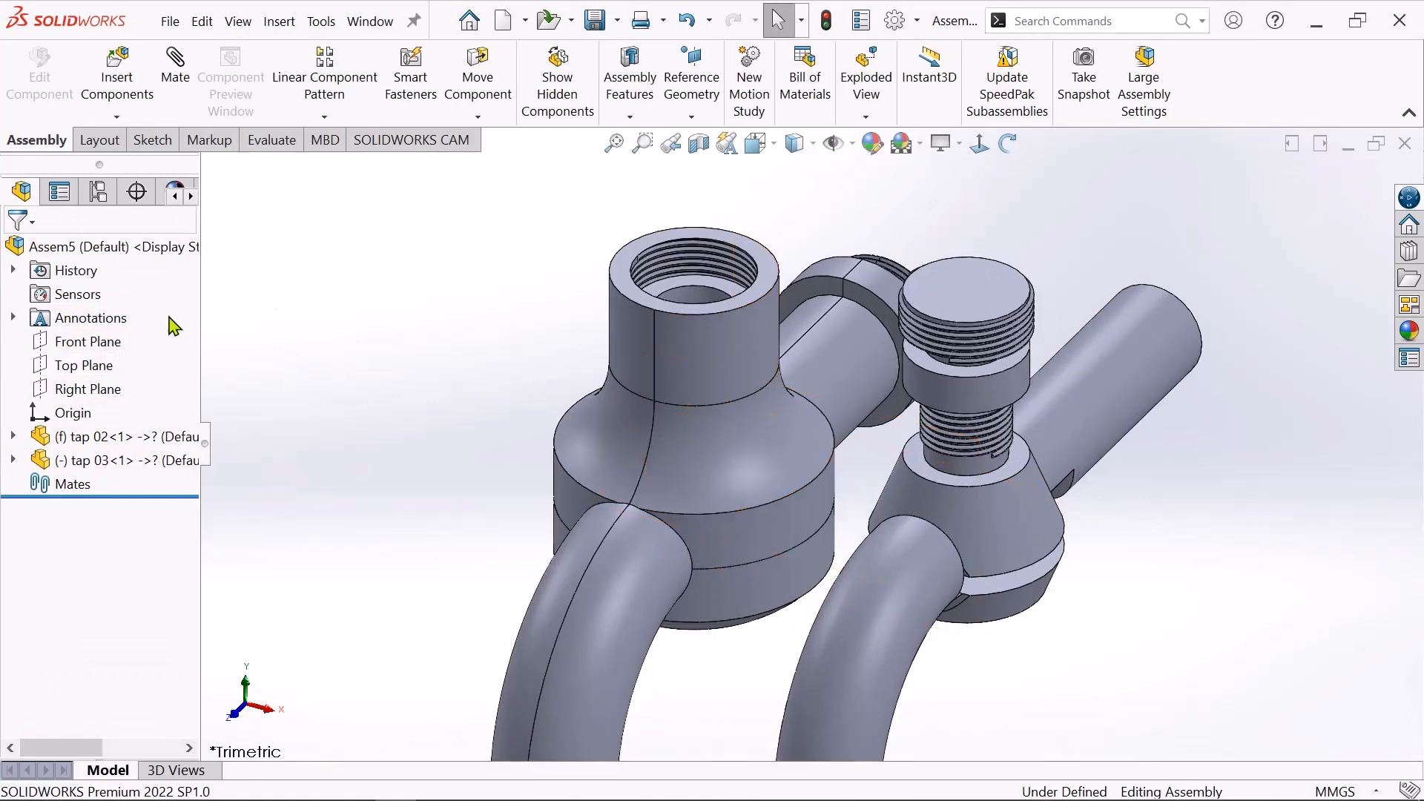
{"action": "left_click", "coordinate": [710, 469]}
{"action": "right_click", "coordinate": [711, 469]}
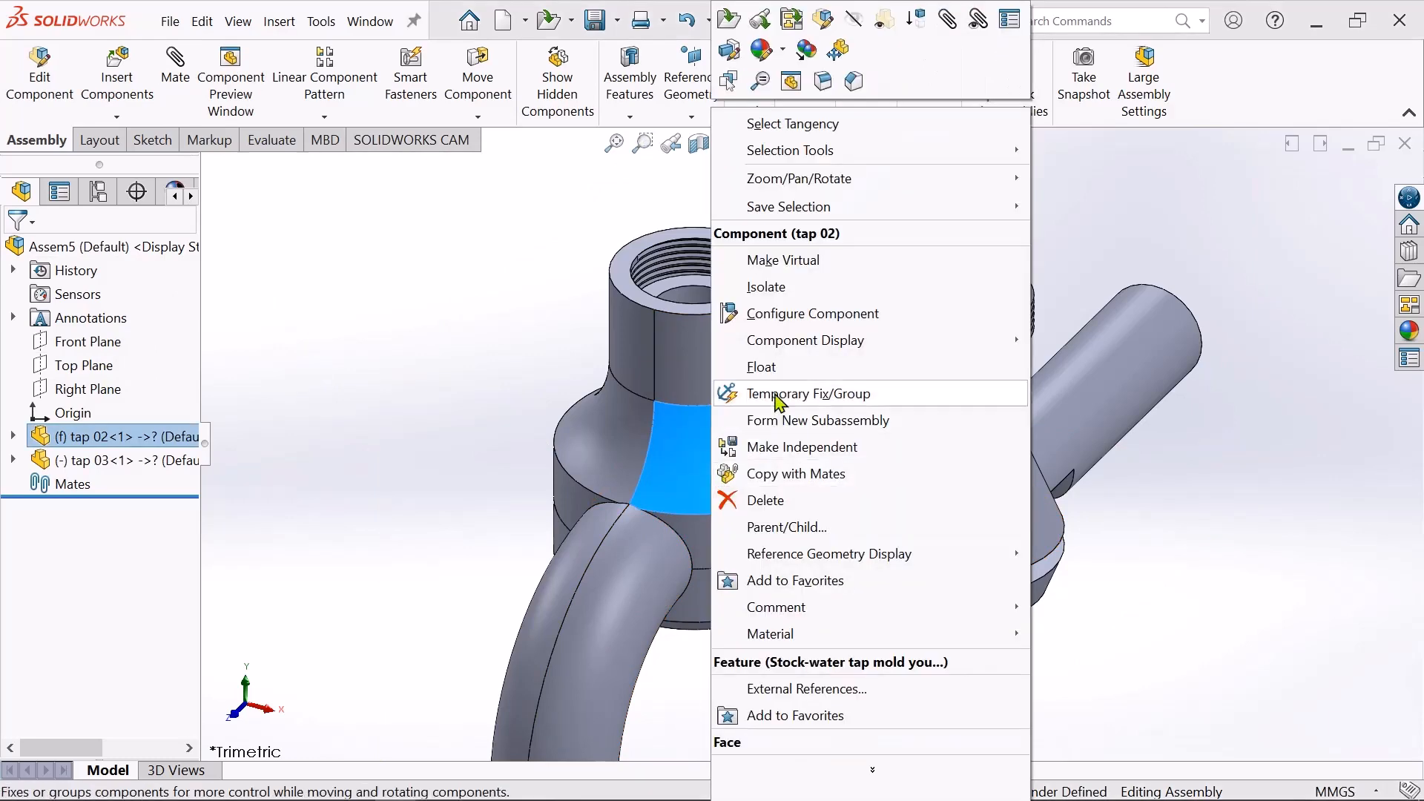
{"action": "left_click", "coordinate": [764, 367]}
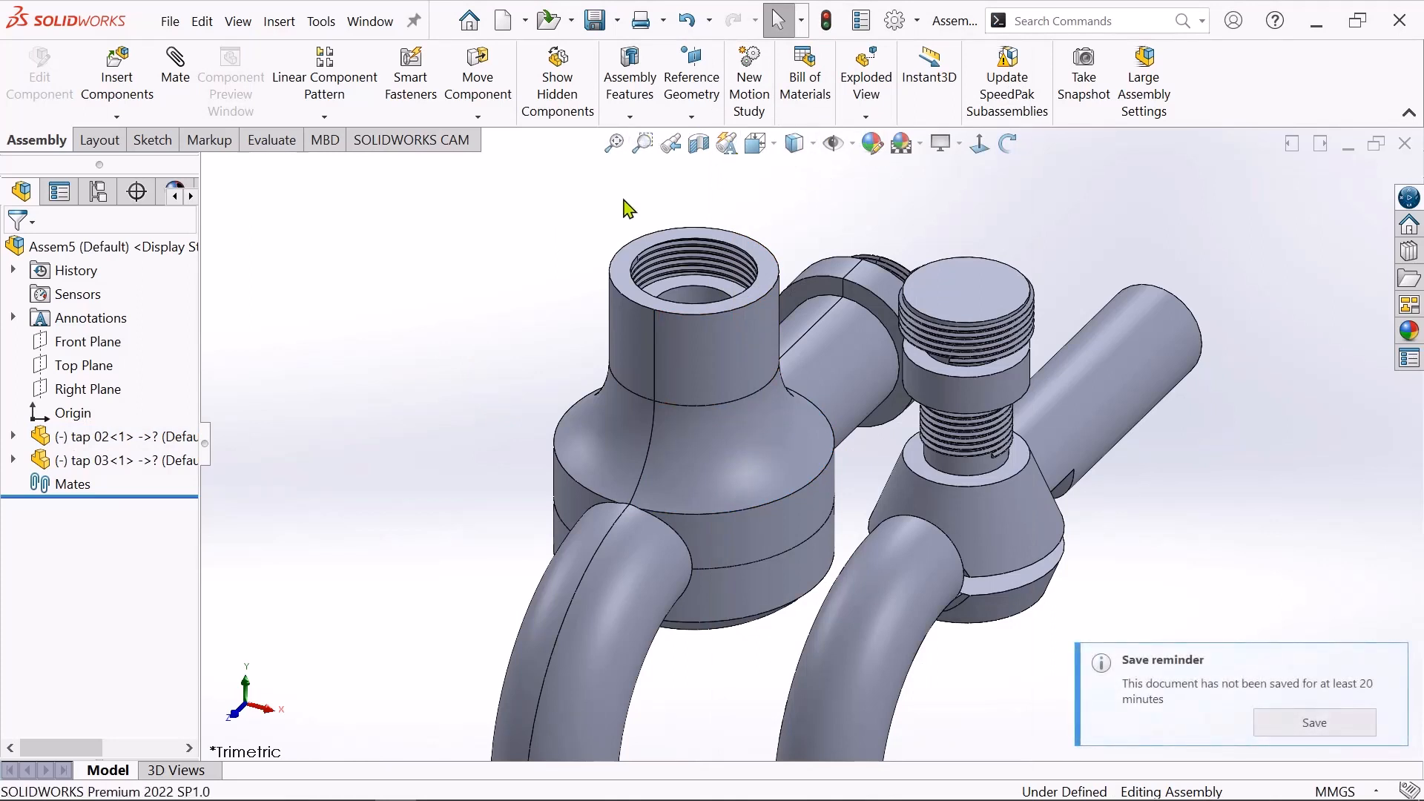
- Turn on the display of origins for the assembly and its components
{"action": "left_click", "coordinate": [854, 146]}
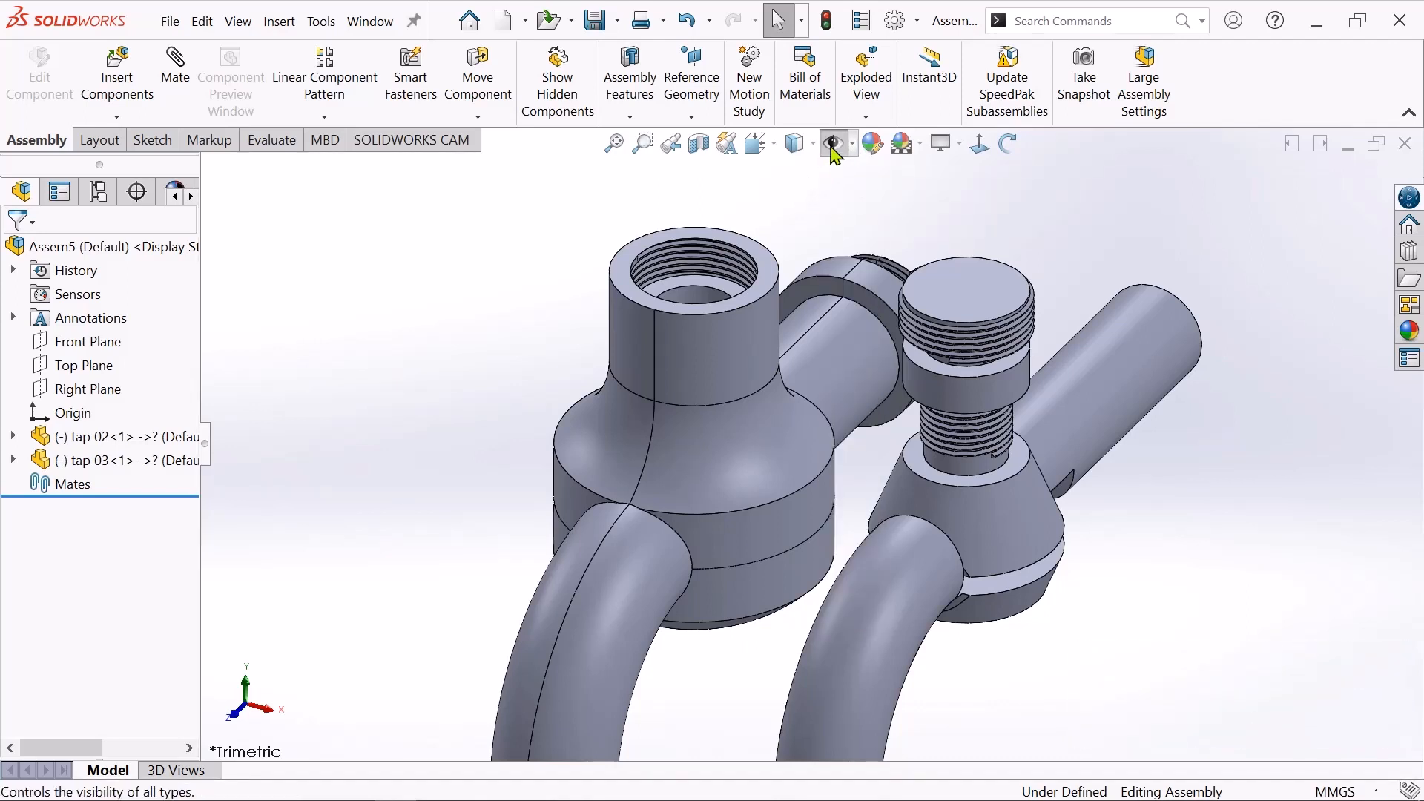
{"action": "left_click", "coordinate": [832, 148]}
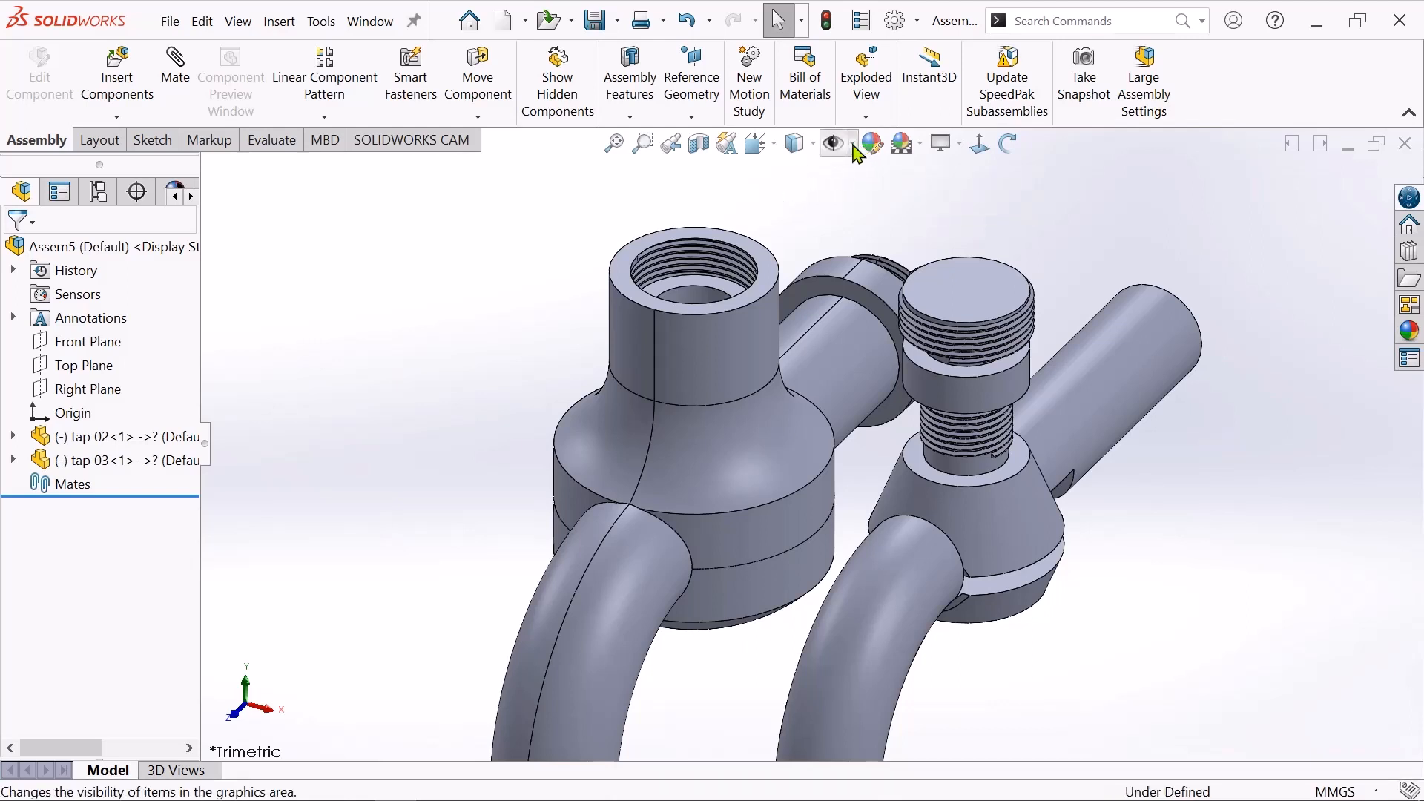
{"action": "left_click", "coordinate": [852, 144]}
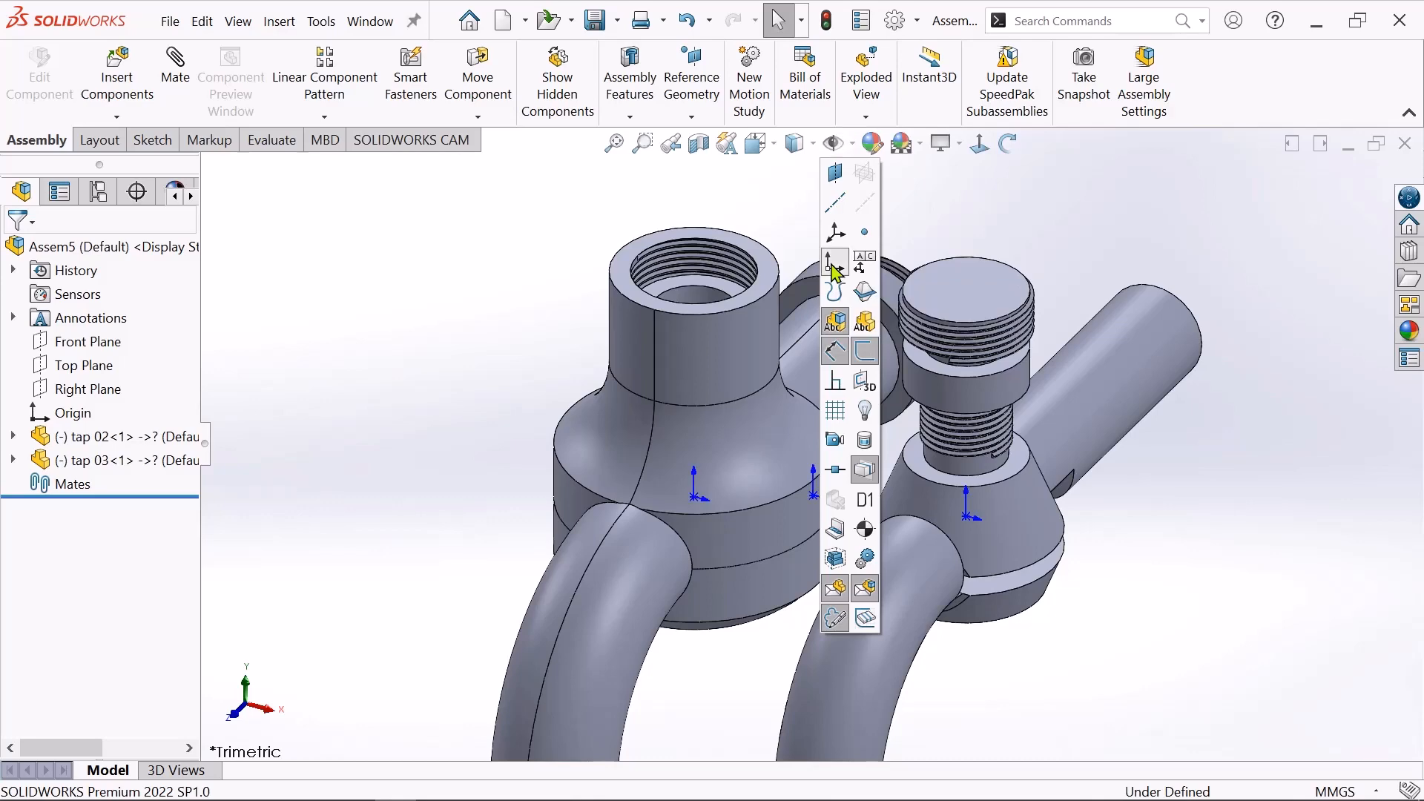
{"action": "left_click", "coordinate": [834, 266]}
{"action": "left_click", "coordinate": [398, 368]}
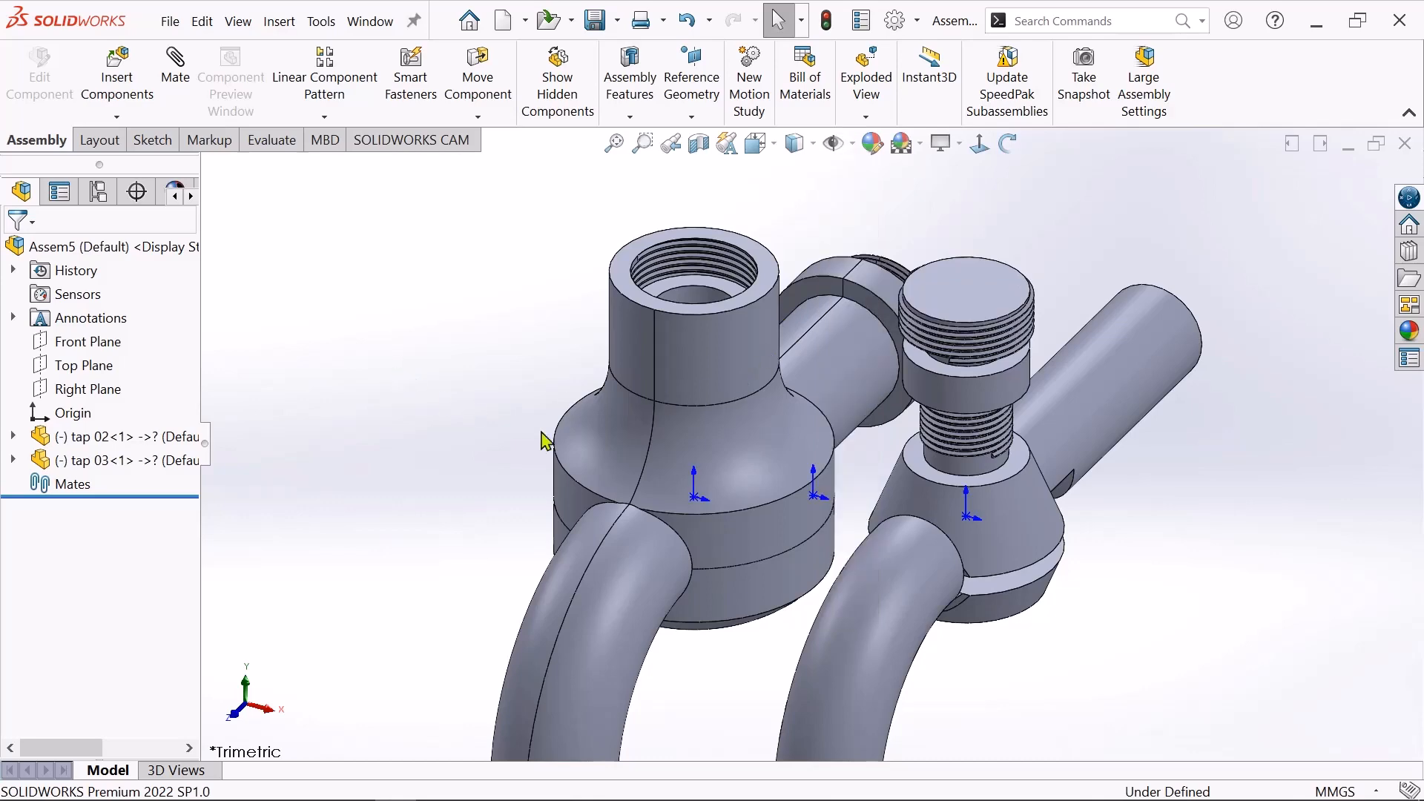
{"action": "scroll", "coordinate": [708, 501], "scroll_direction": "down", "scroll_amount": 1}
{"action": "scroll", "coordinate": [797, 339], "scroll_direction": "up", "scroll_amount": 2}
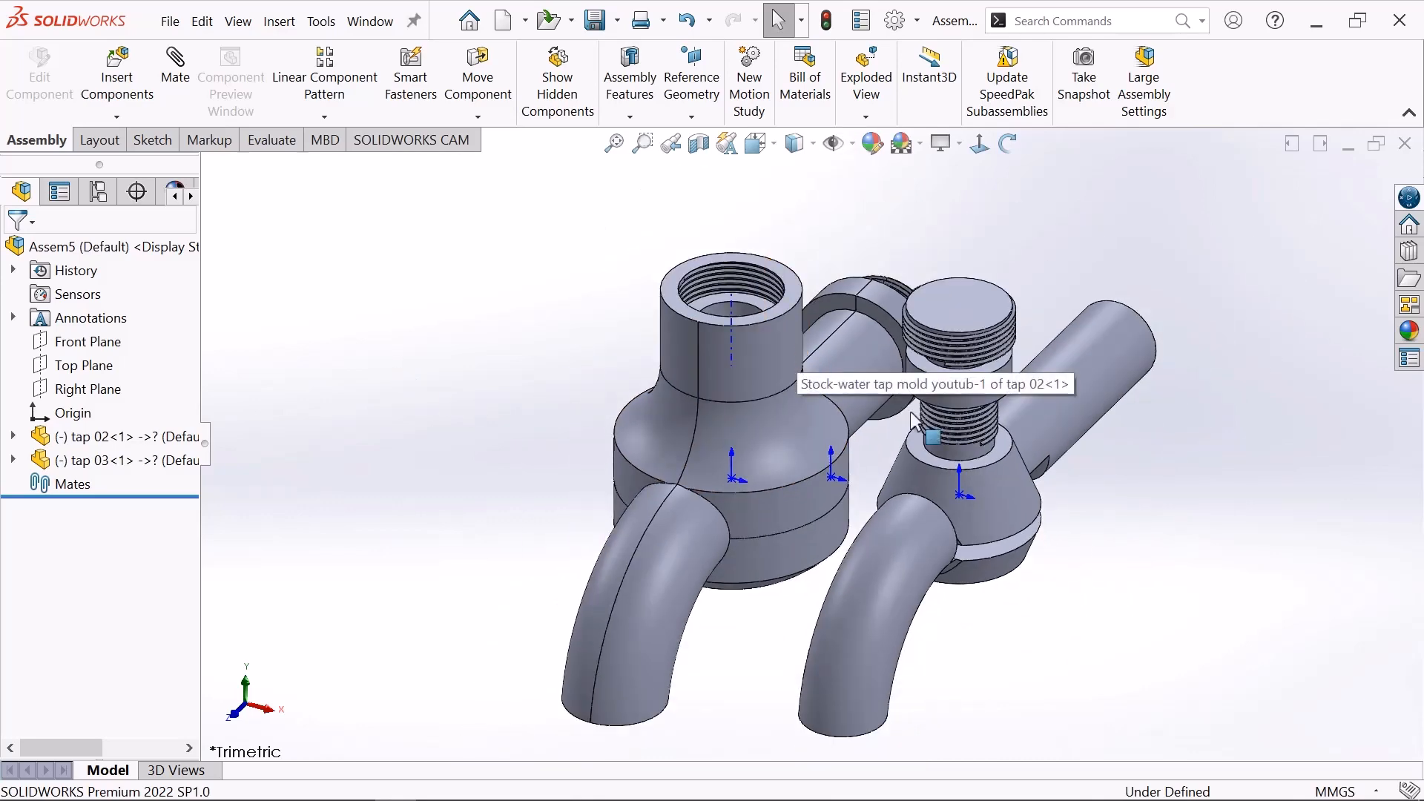
- Add a coincident mate with aligned axes between the tap 02 origin and the assembly origin
{"action": "left_click", "coordinate": [178, 74]}
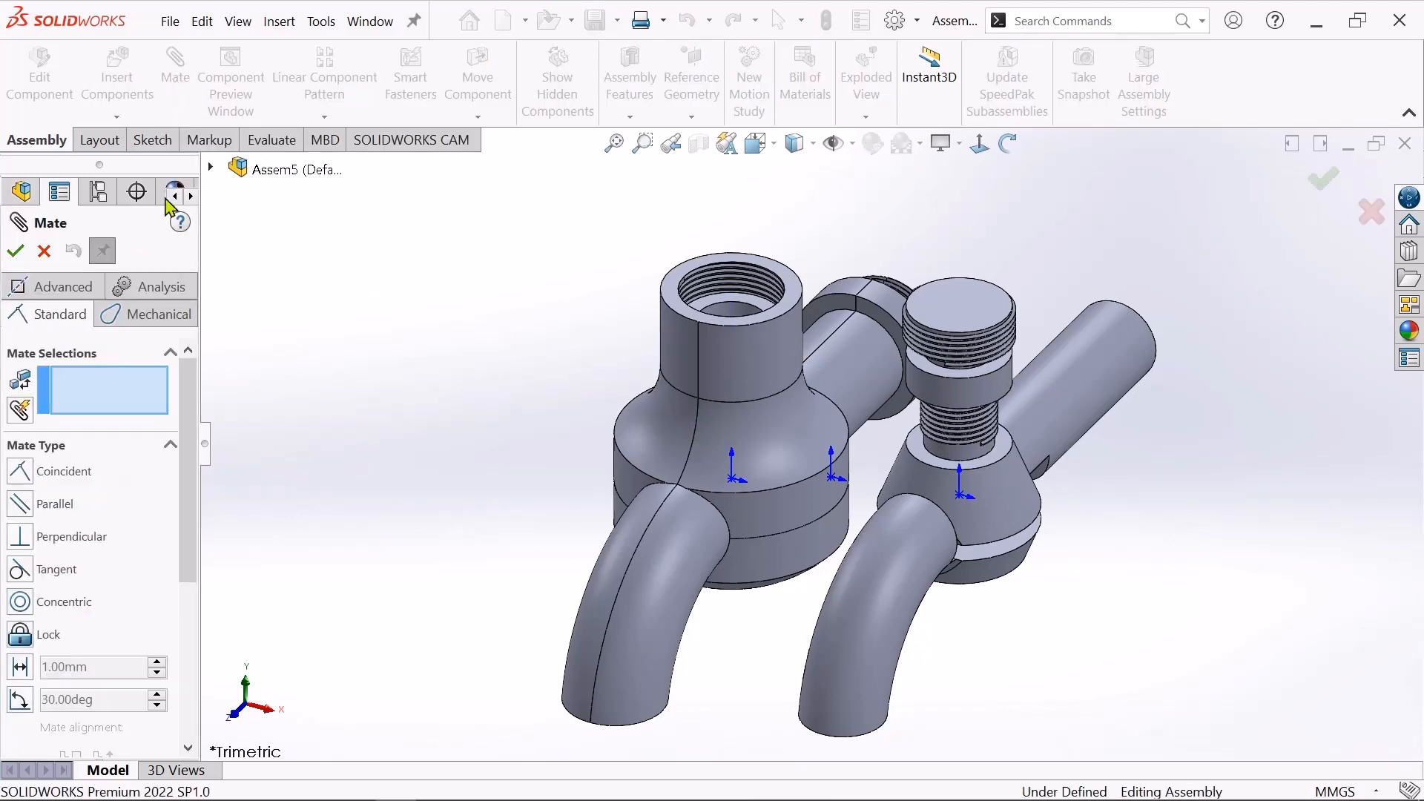
{"action": "left_click", "coordinate": [732, 479]}
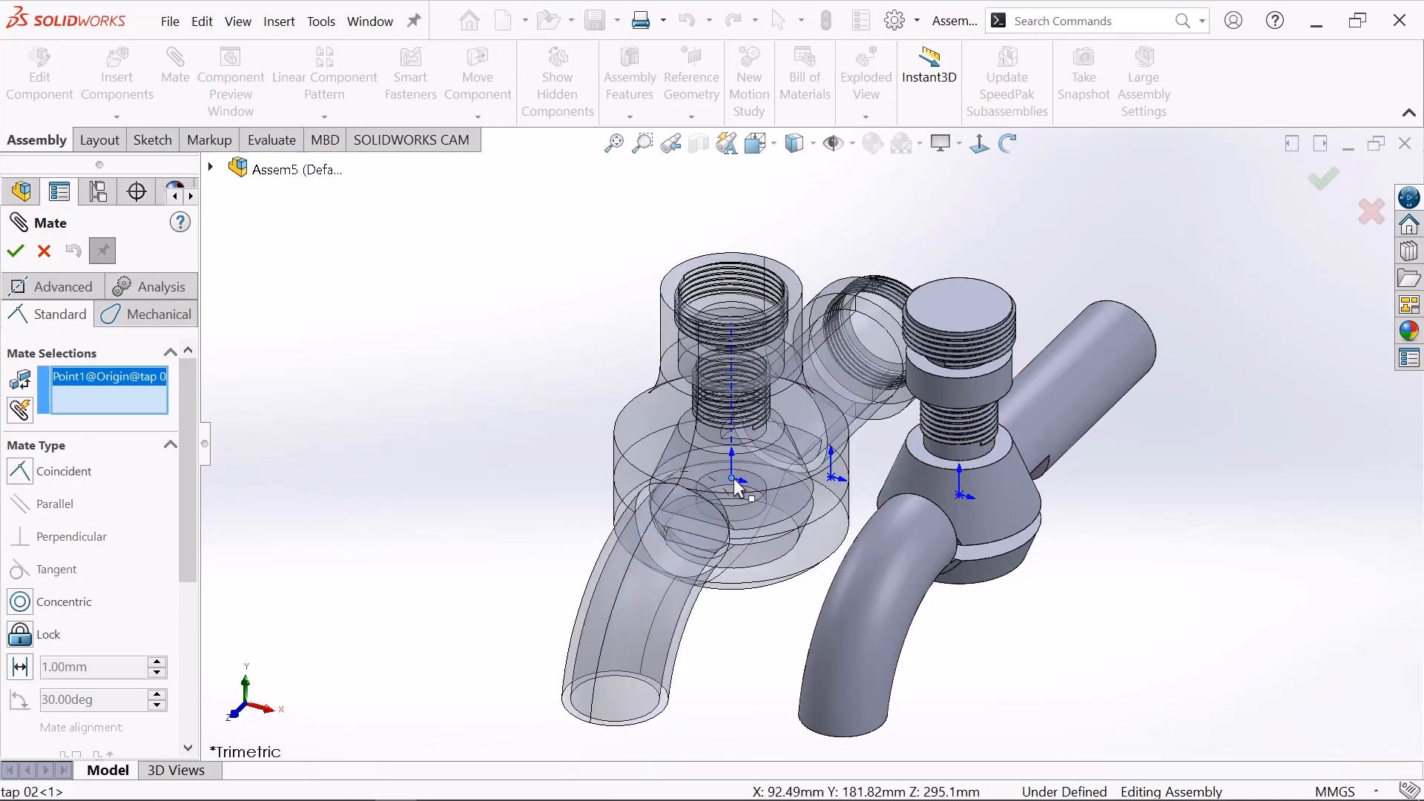
{"action": "left_click", "coordinate": [833, 479]}
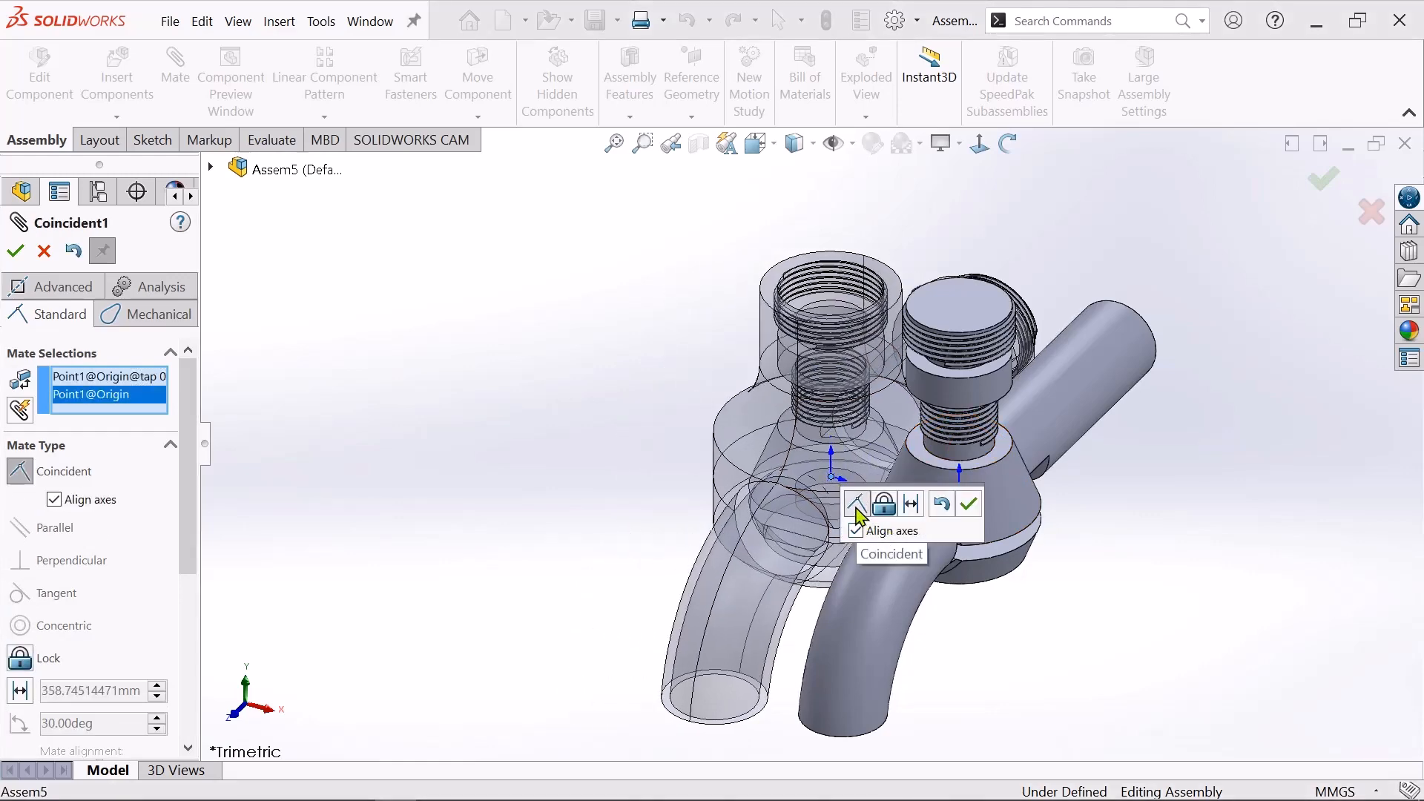
{"action": "left_click", "coordinate": [969, 506]}
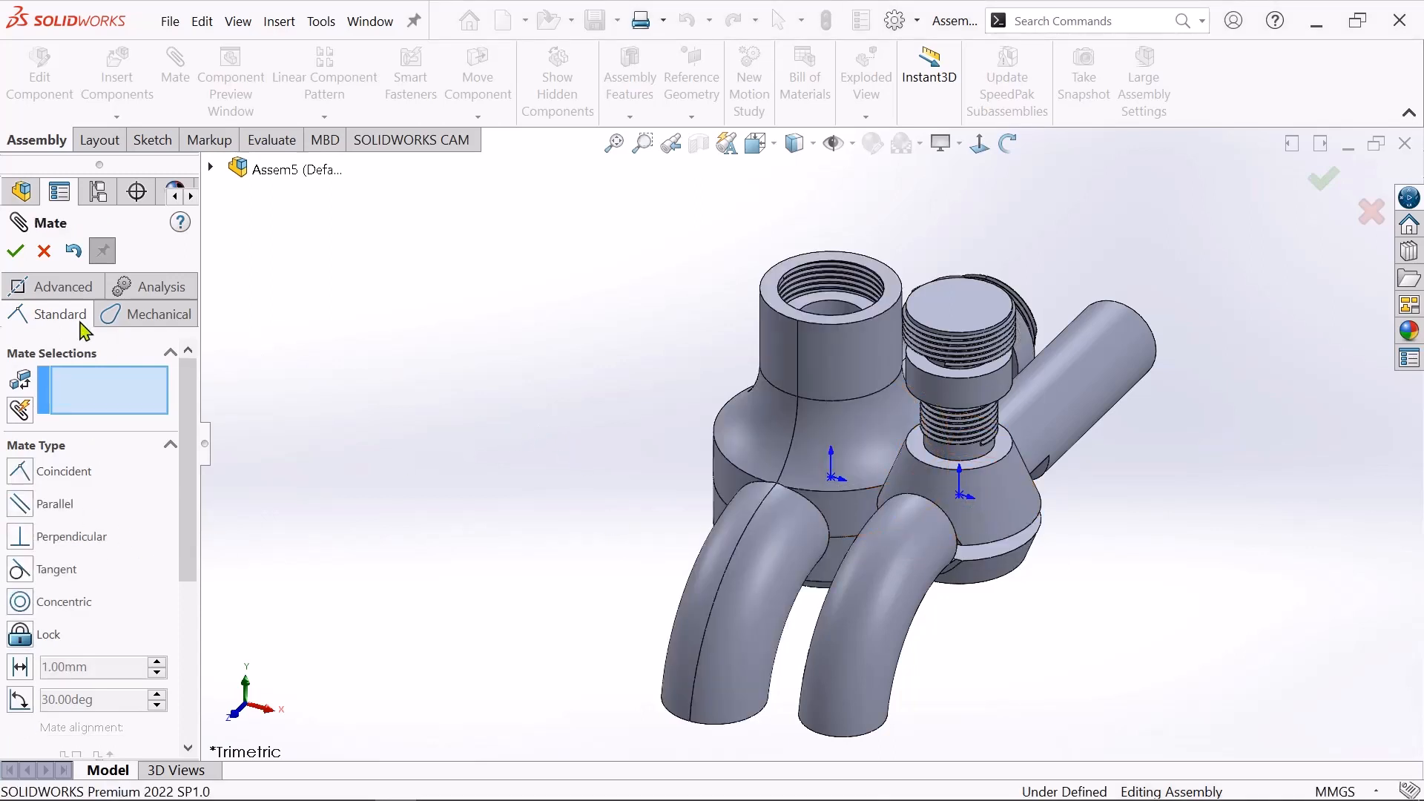
- Mate the tap 03 origin coincident with the assembly origin, keeping the axes aligned, and finish mating
{"action": "left_click", "coordinate": [834, 479]}
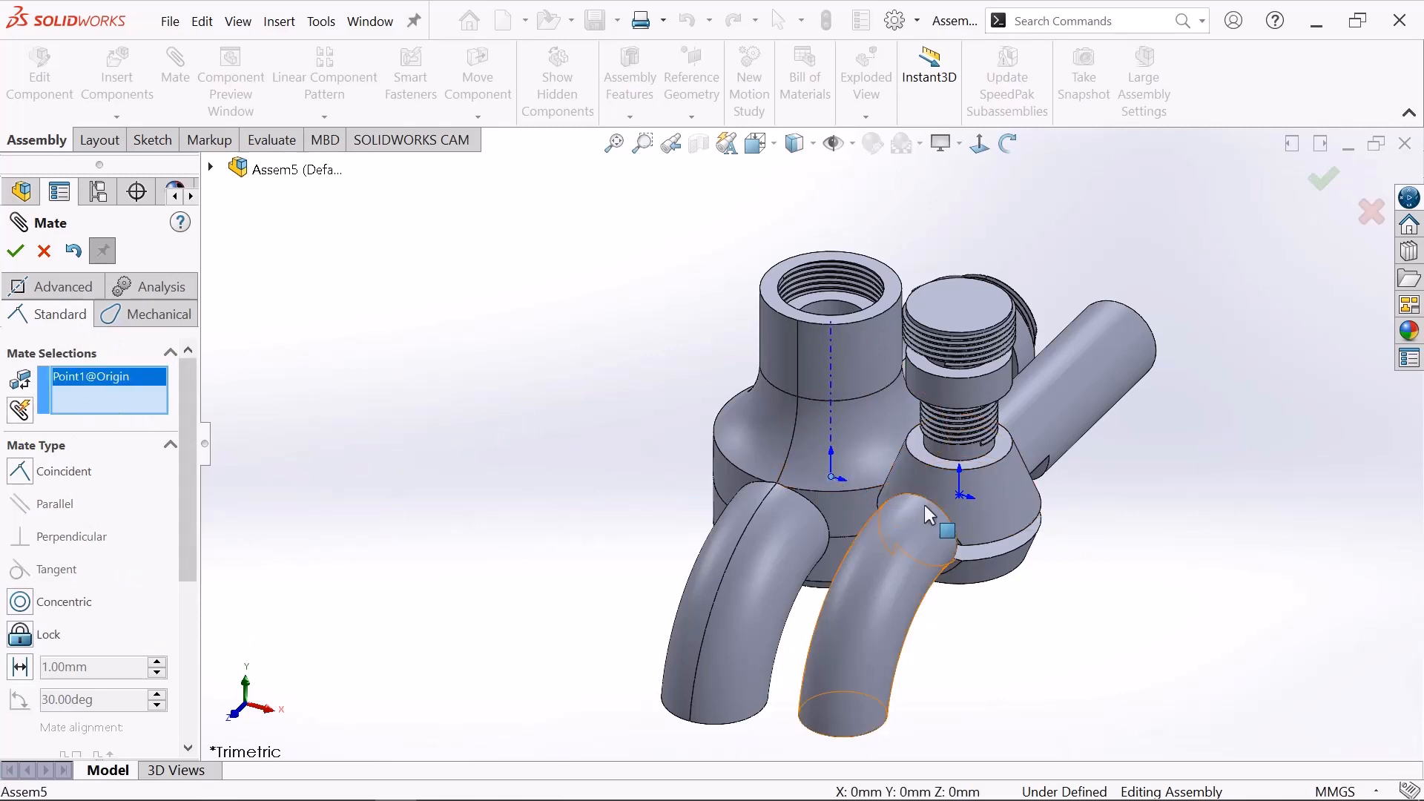
{"action": "left_click", "coordinate": [962, 498]}
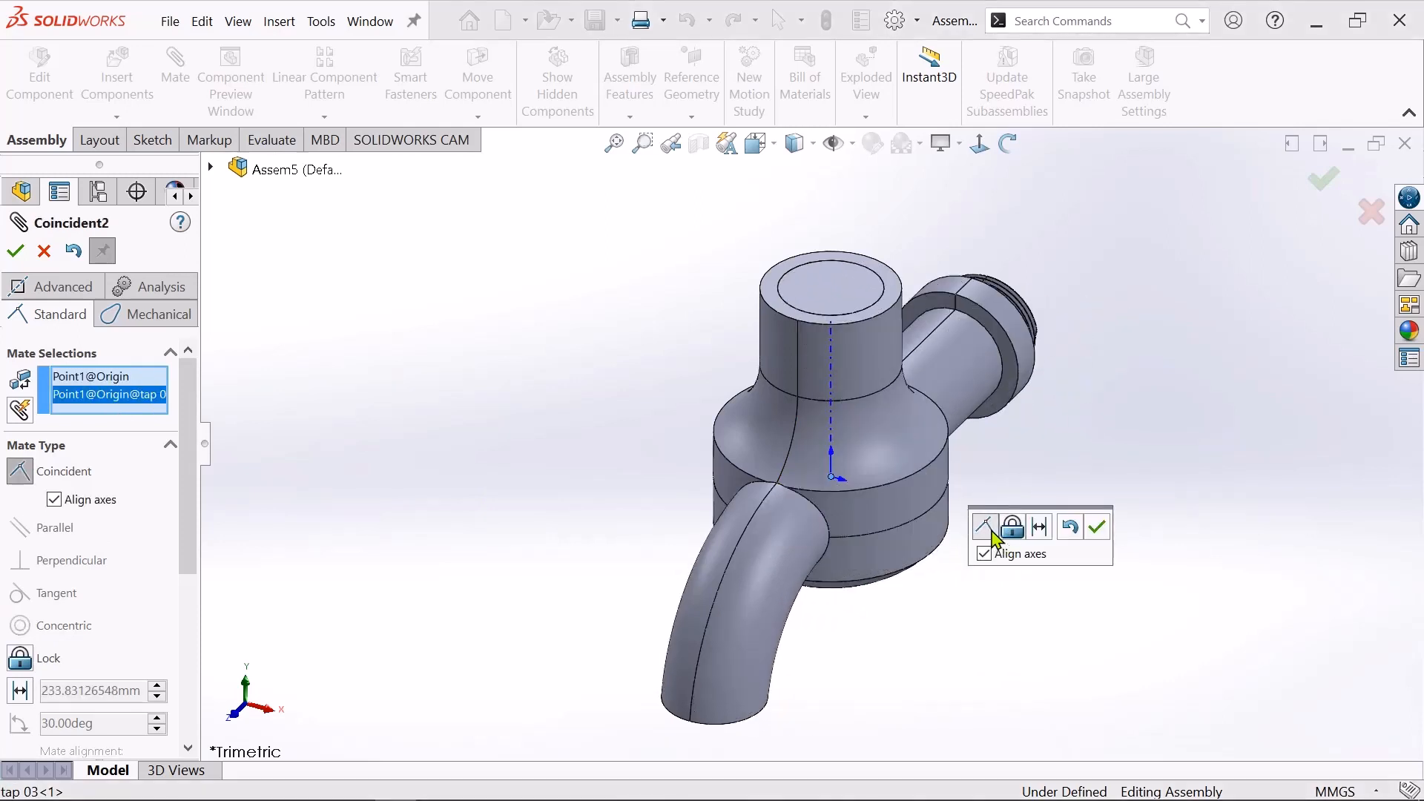
{"action": "left_click", "coordinate": [1098, 528]}
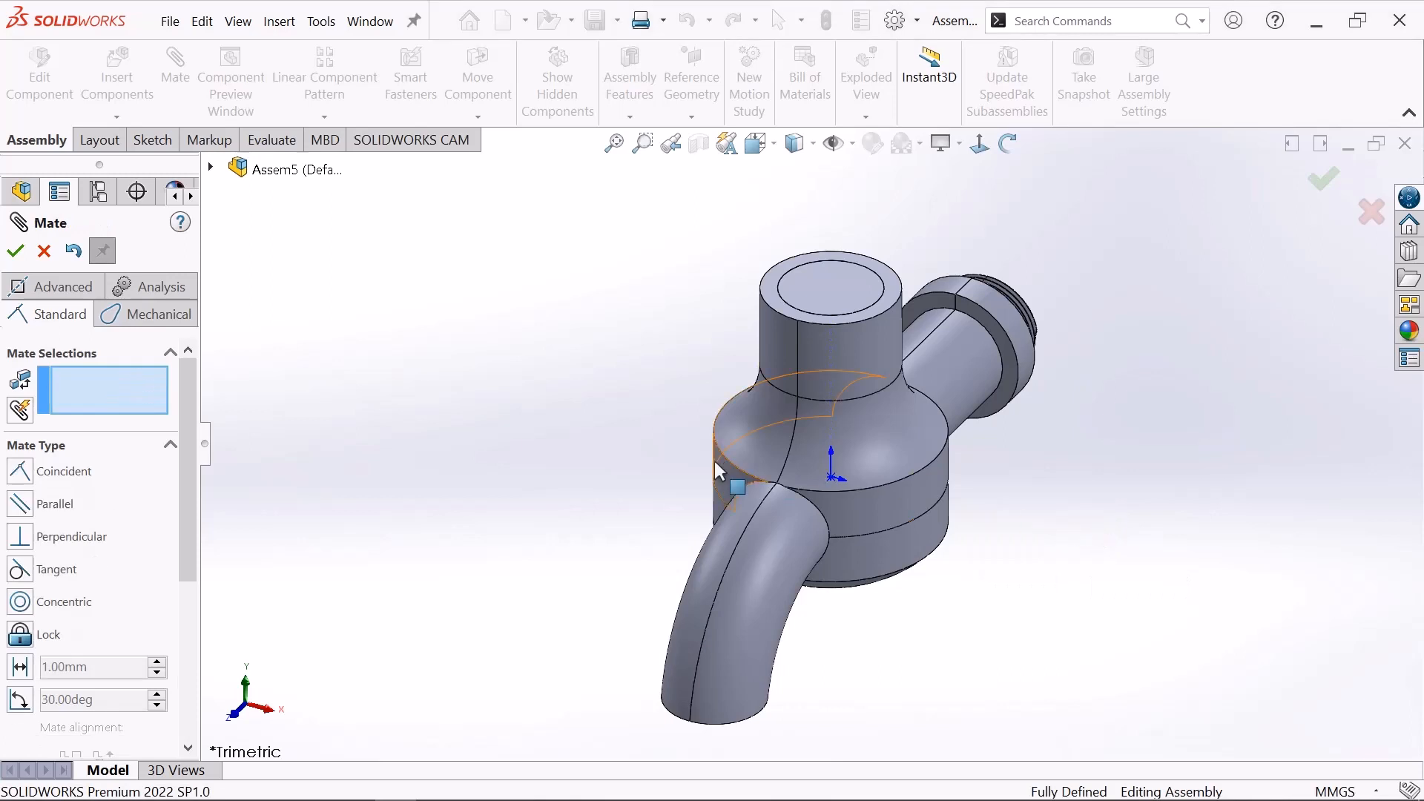
{"action": "left_click", "coordinate": [17, 255]}
- Insert the tap 01 mold half from the Mold Design folder and place it in open space beside the assembled tap
{"action": "scroll", "coordinate": [885, 337], "scroll_direction": "up", "scroll_amount": 1}
{"action": "scroll", "coordinate": [890, 338], "scroll_direction": "down", "scroll_amount": 2}
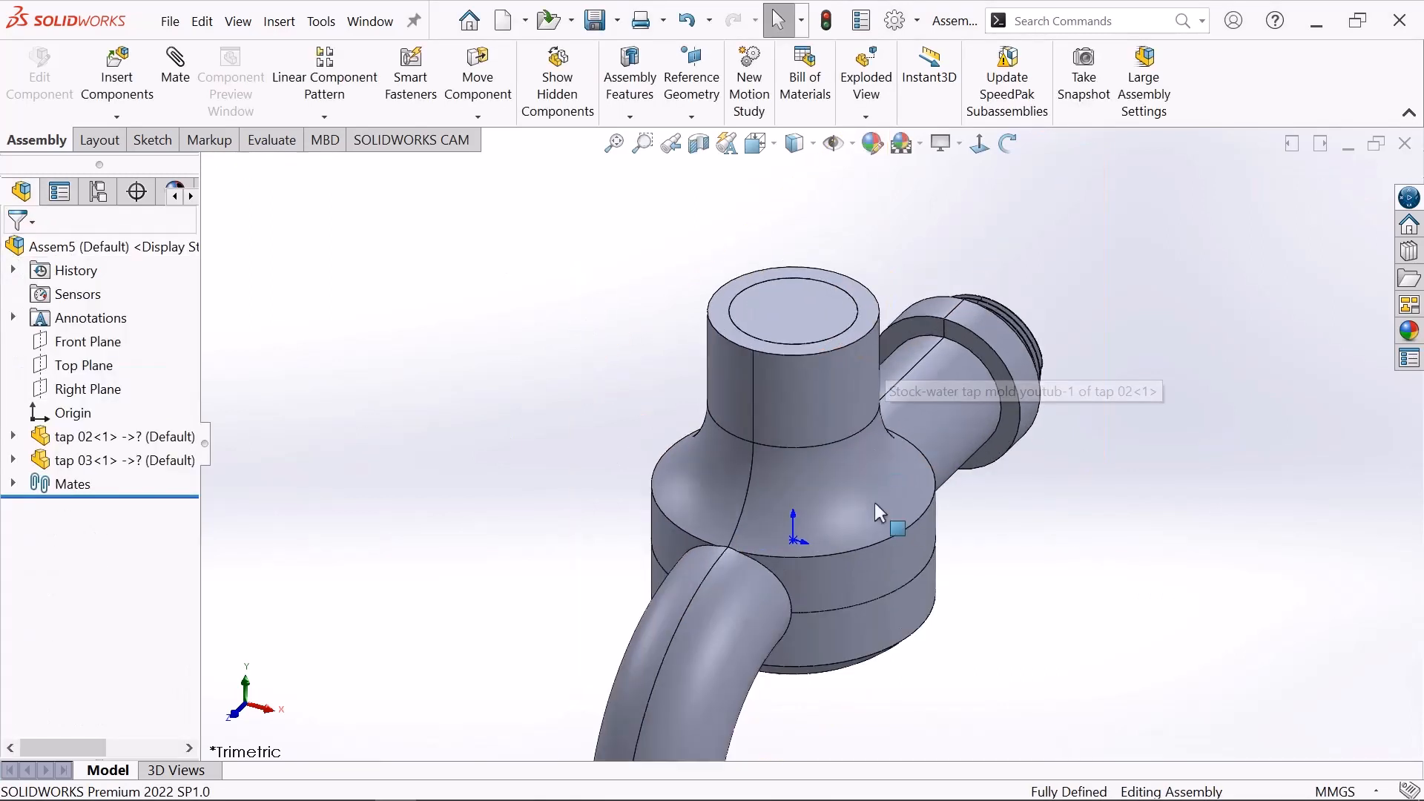
{"action": "scroll", "coordinate": [875, 555], "scroll_direction": "up", "scroll_amount": 2}
{"action": "scroll", "coordinate": [875, 555], "scroll_direction": "down", "scroll_amount": 2}
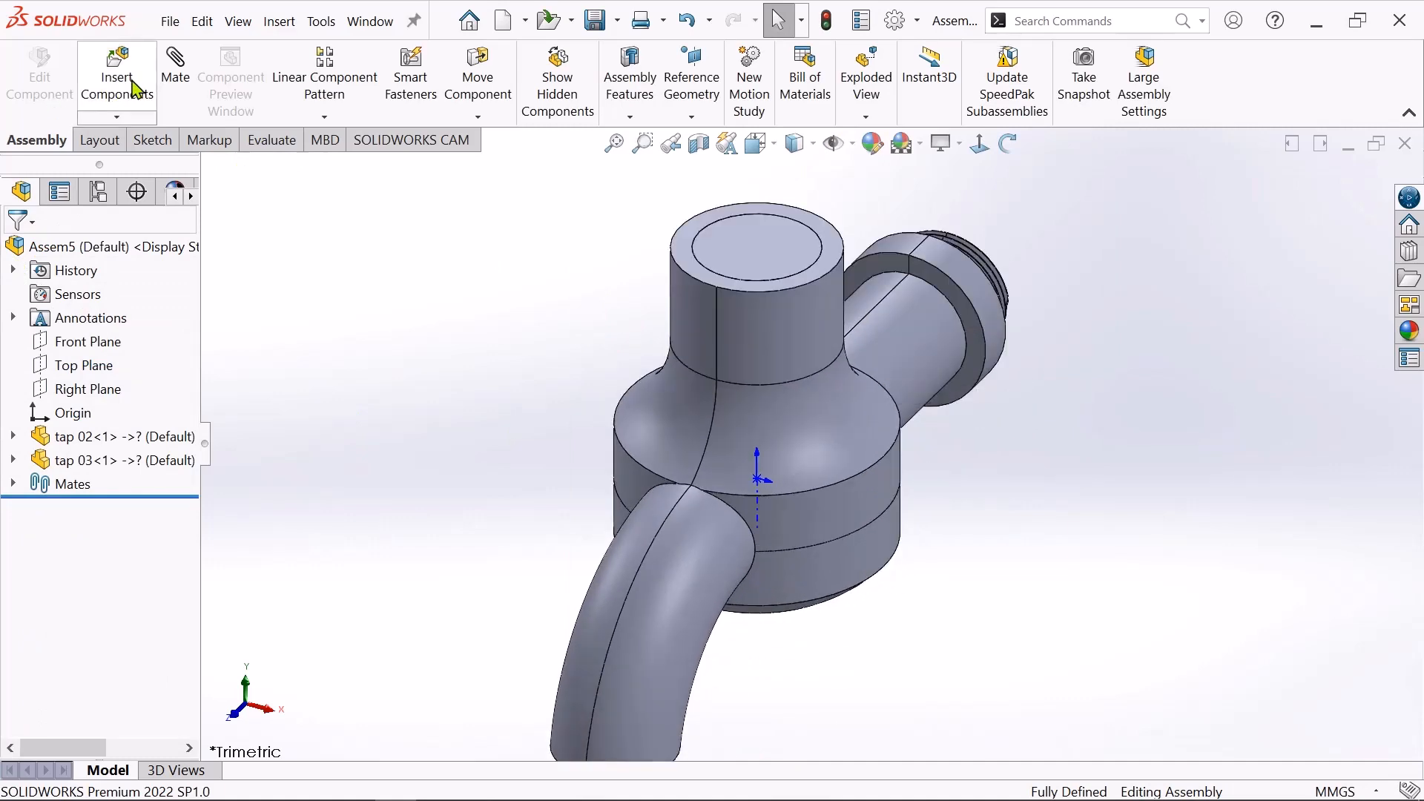
{"action": "left_click", "coordinate": [136, 88]}
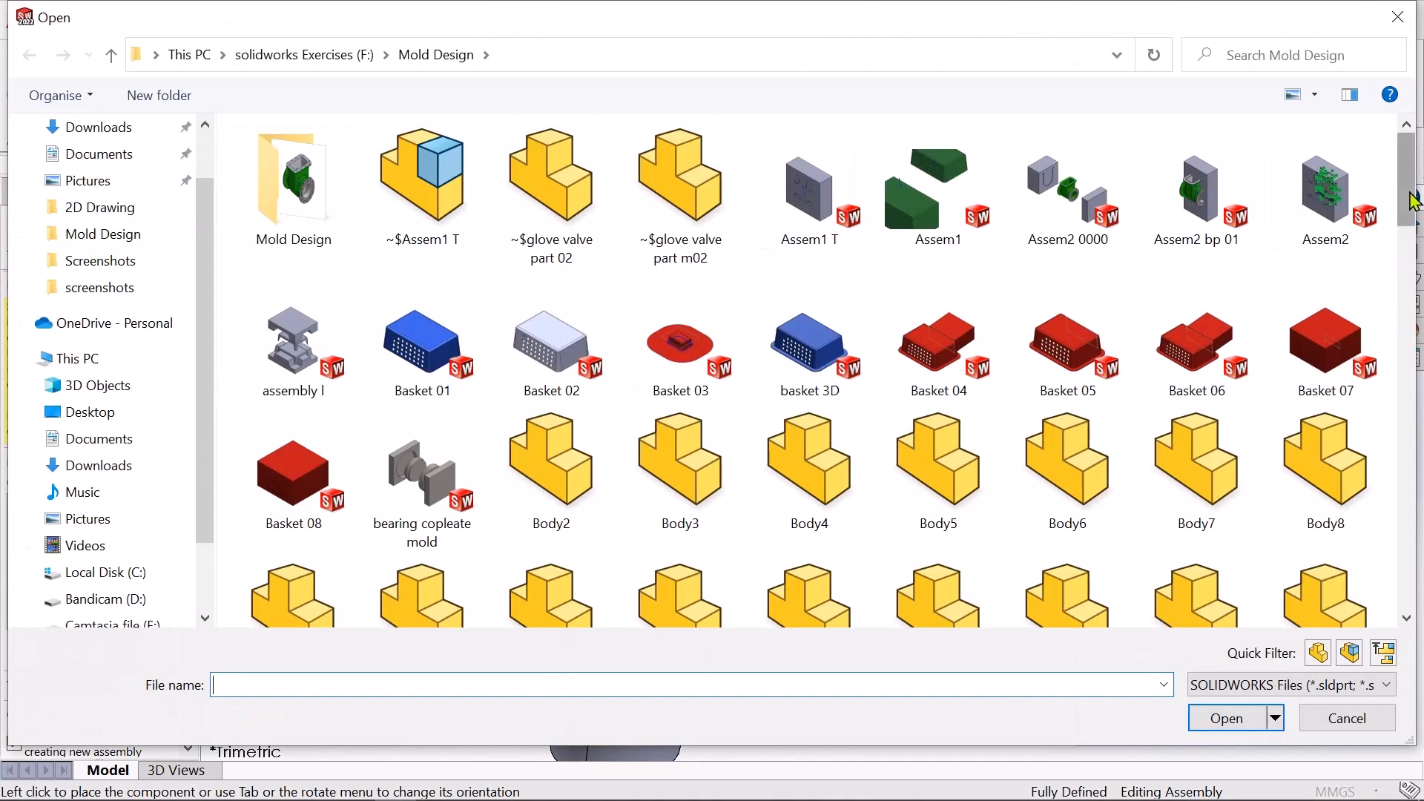
{"action": "left_click_drag", "start_coordinate": [1405, 212], "coordinate": [1409, 588]}
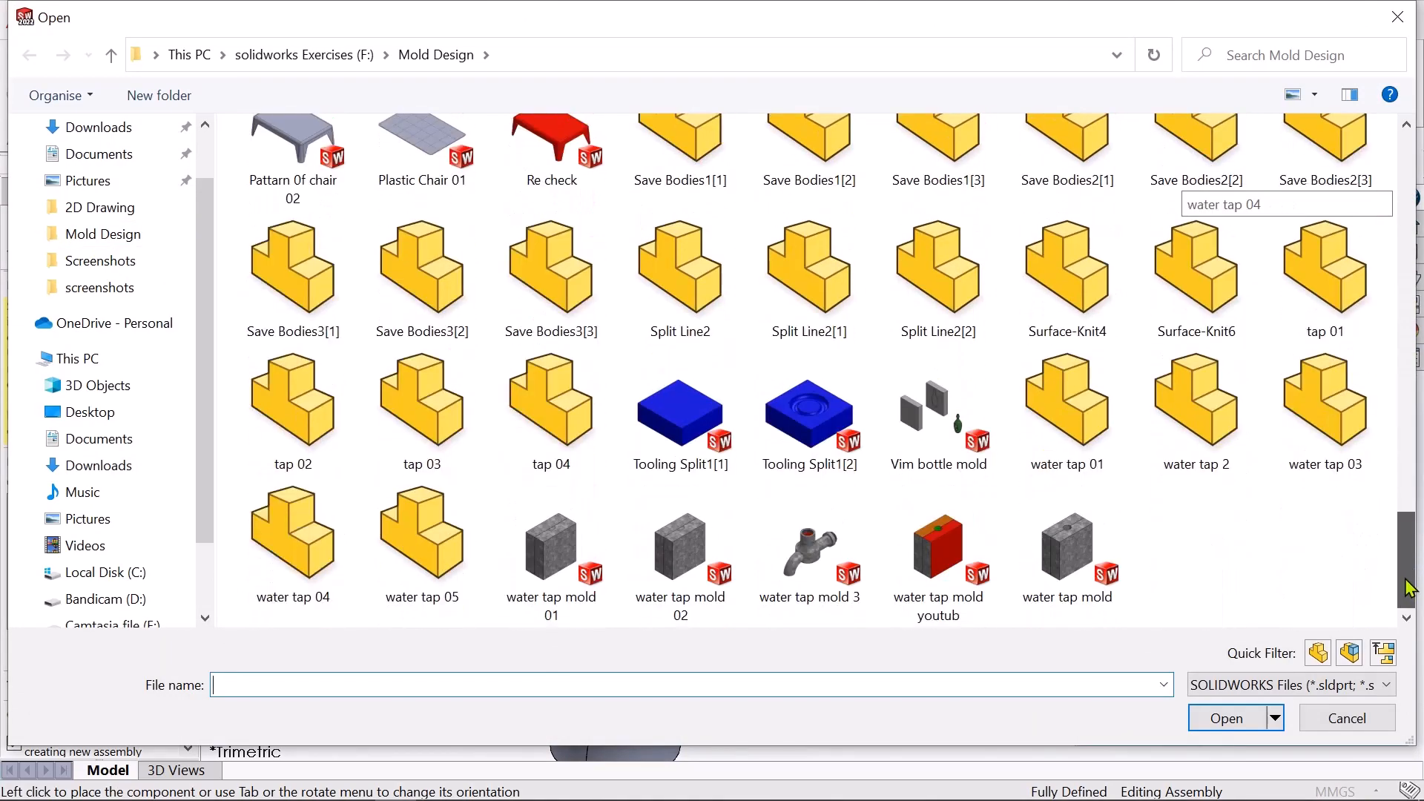
{"action": "left_click", "coordinate": [1339, 297]}
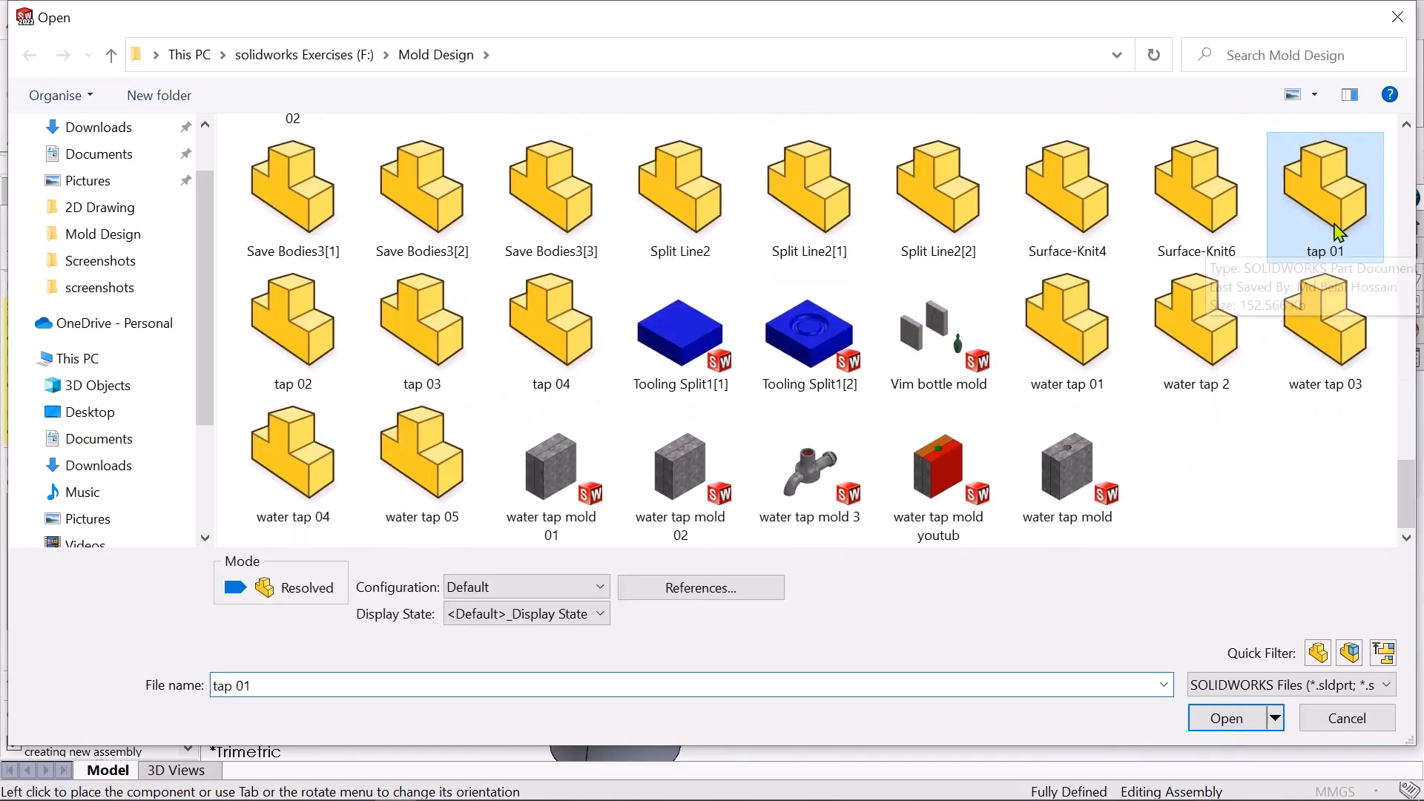
{"action": "left_click", "coordinate": [1240, 720]}
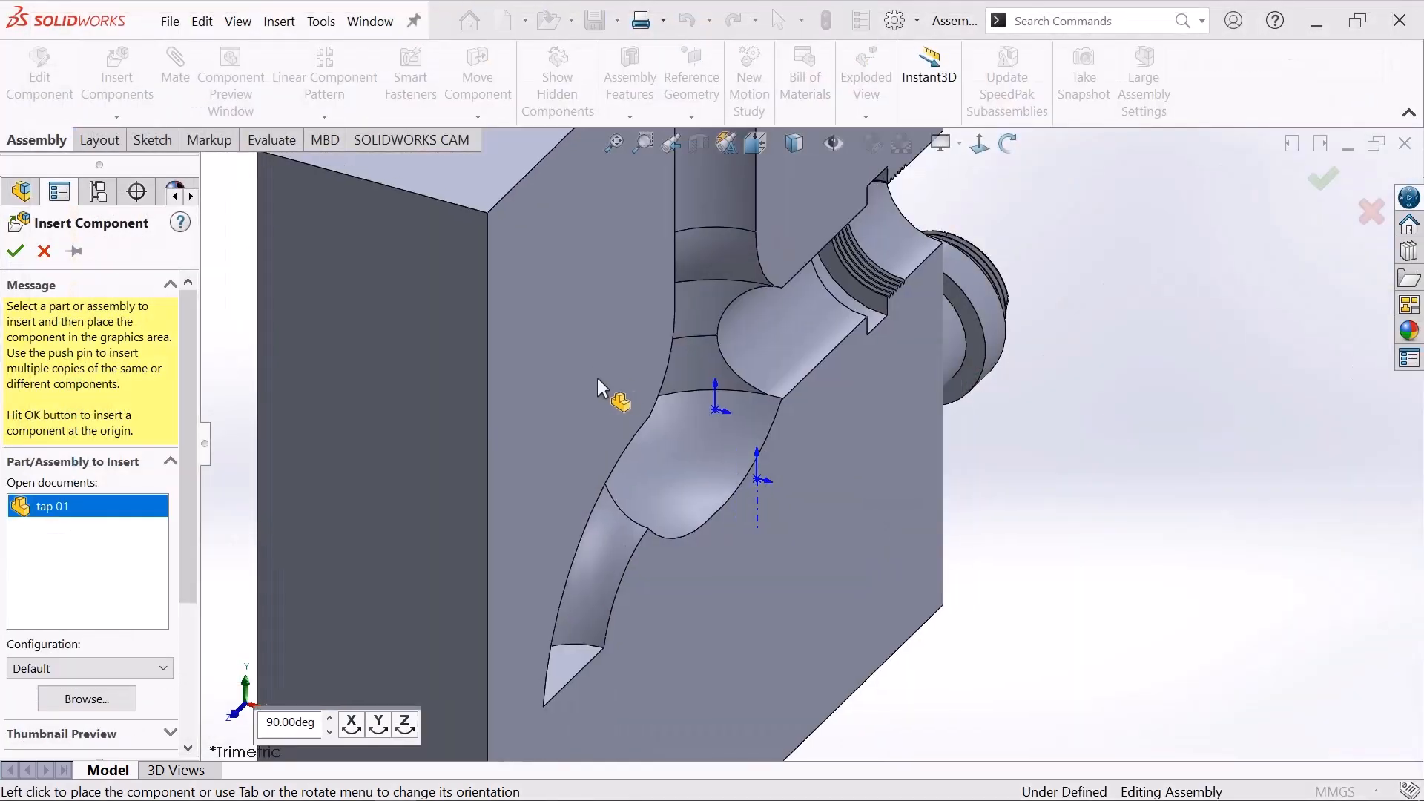
{"action": "scroll", "coordinate": [598, 377], "scroll_direction": "up", "scroll_amount": 5}
{"action": "scroll", "coordinate": [675, 371], "scroll_direction": "up", "scroll_amount": 3}
{"action": "scroll", "coordinate": [519, 331], "scroll_direction": "up", "scroll_amount": 2}
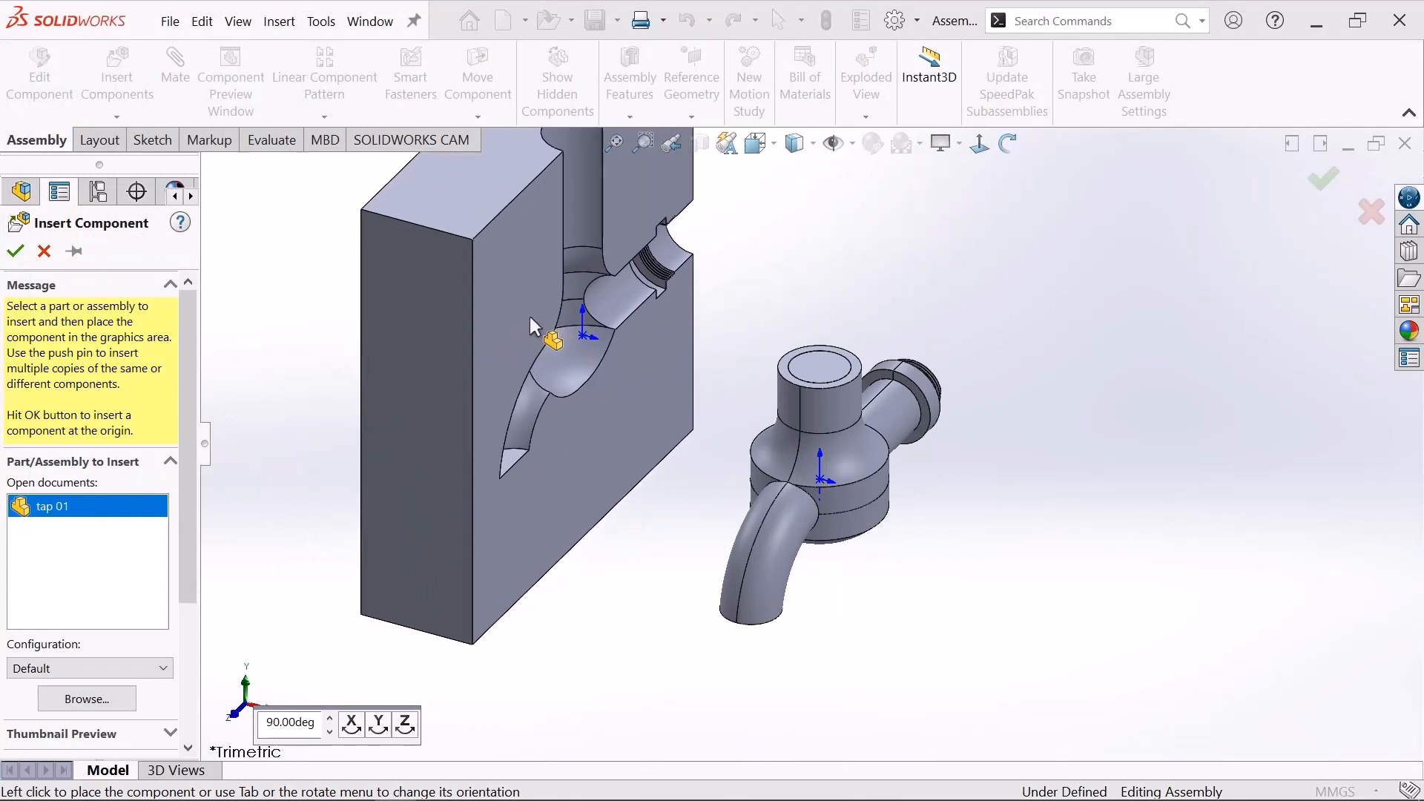
{"action": "left_click", "coordinate": [529, 316]}
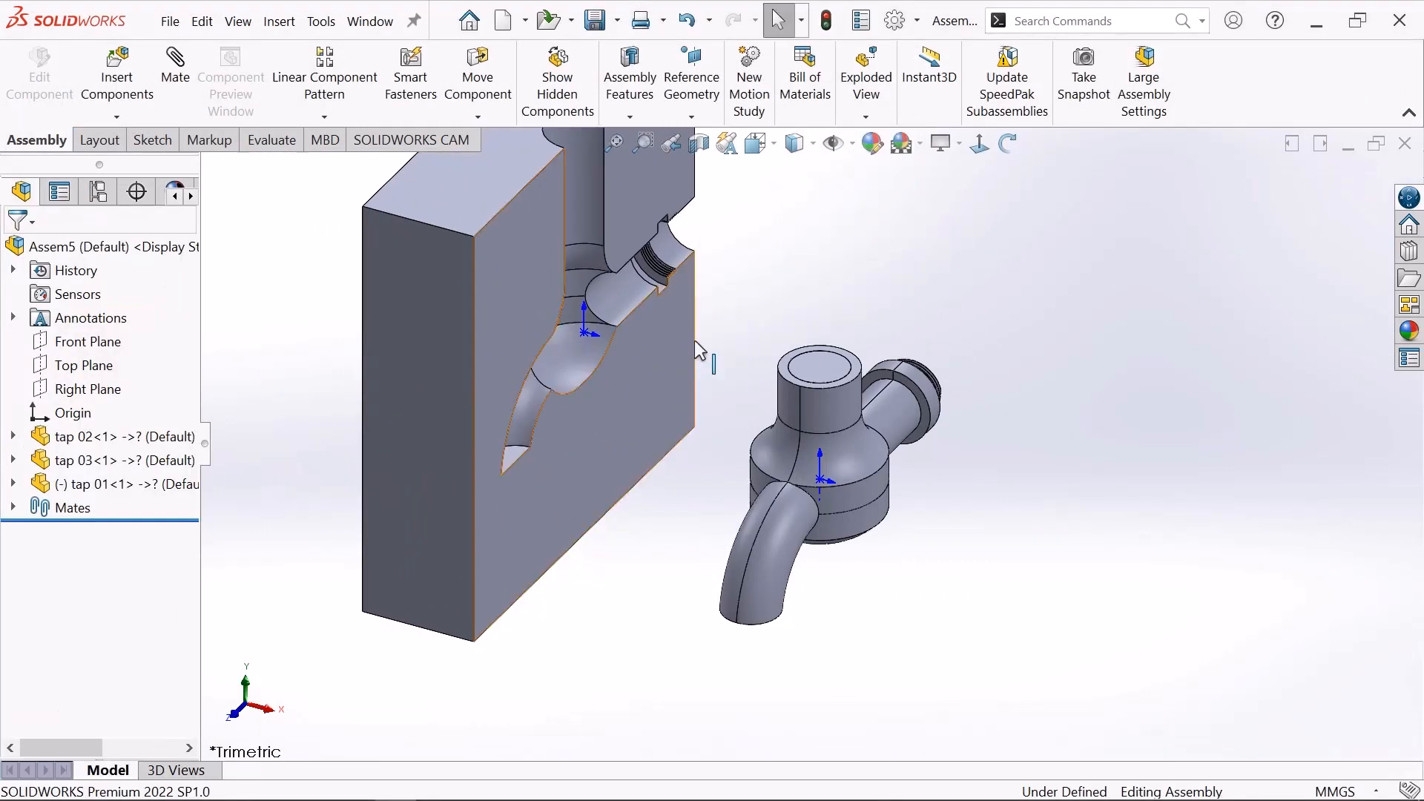
{"action": "scroll", "coordinate": [761, 556], "scroll_direction": "up", "scroll_amount": 3}
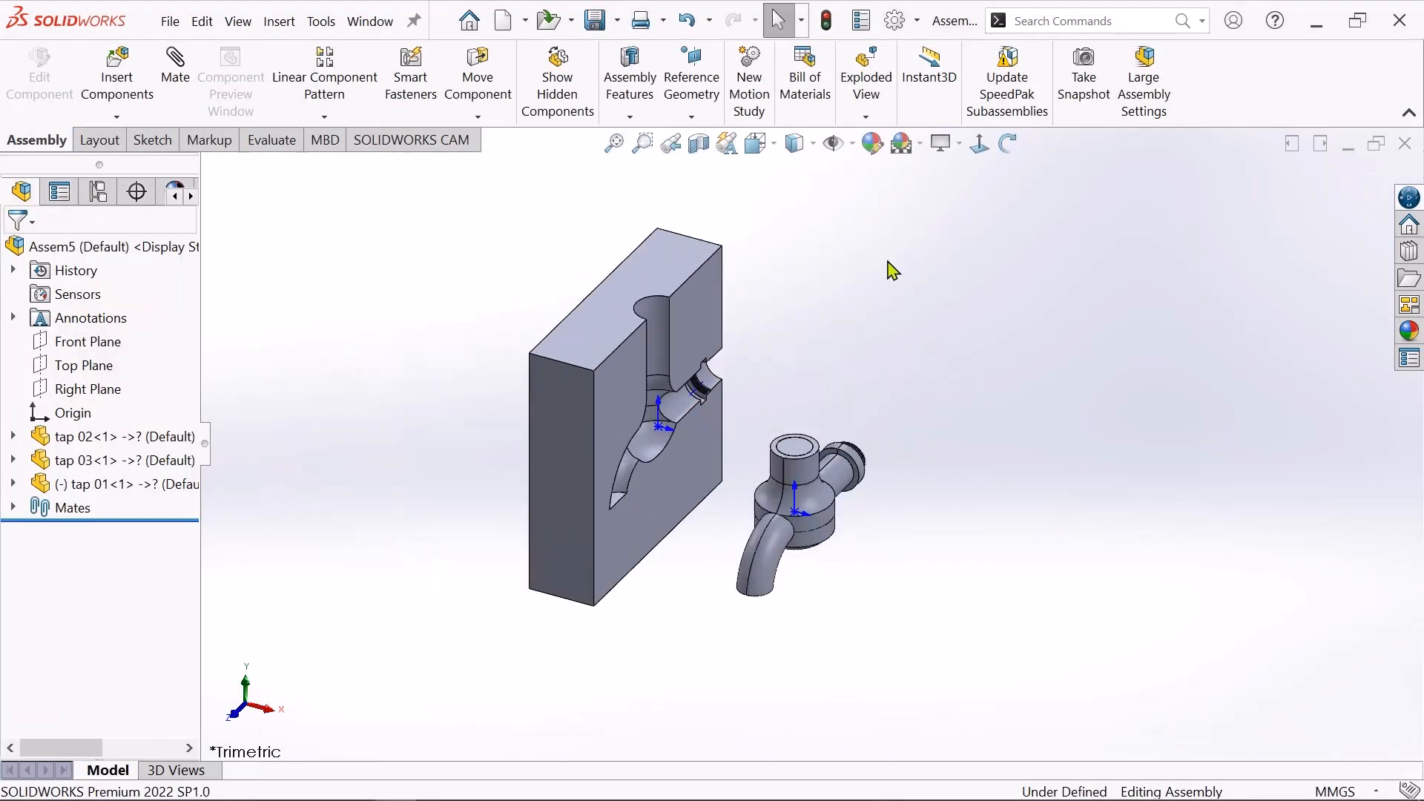
- Insert the tap 04 mold half from the Mold Design folder and place it on the opposite side of the tap from tap 01
{"action": "left_click", "coordinate": [135, 99]}
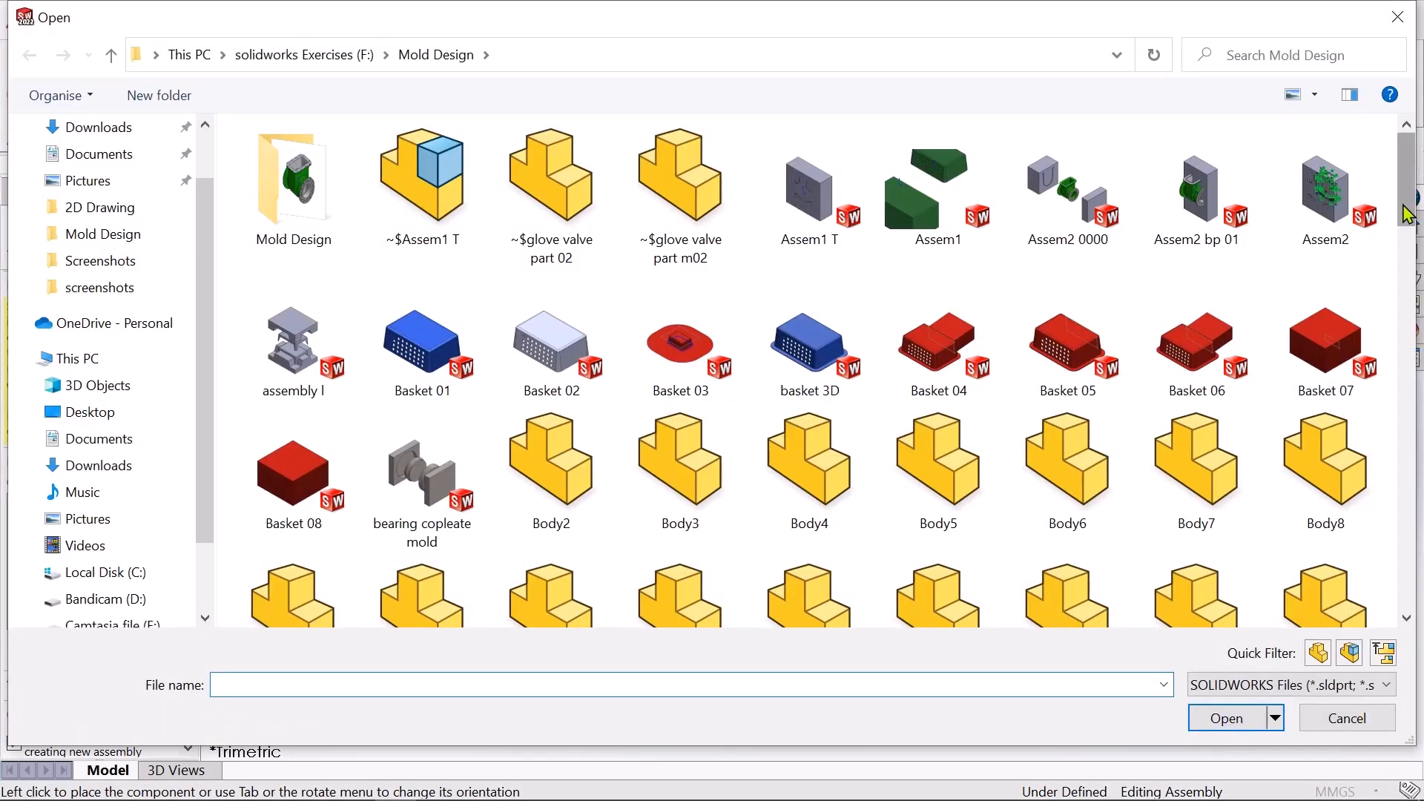
{"action": "left_click_drag", "start_coordinate": [1407, 214], "coordinate": [1407, 617]}
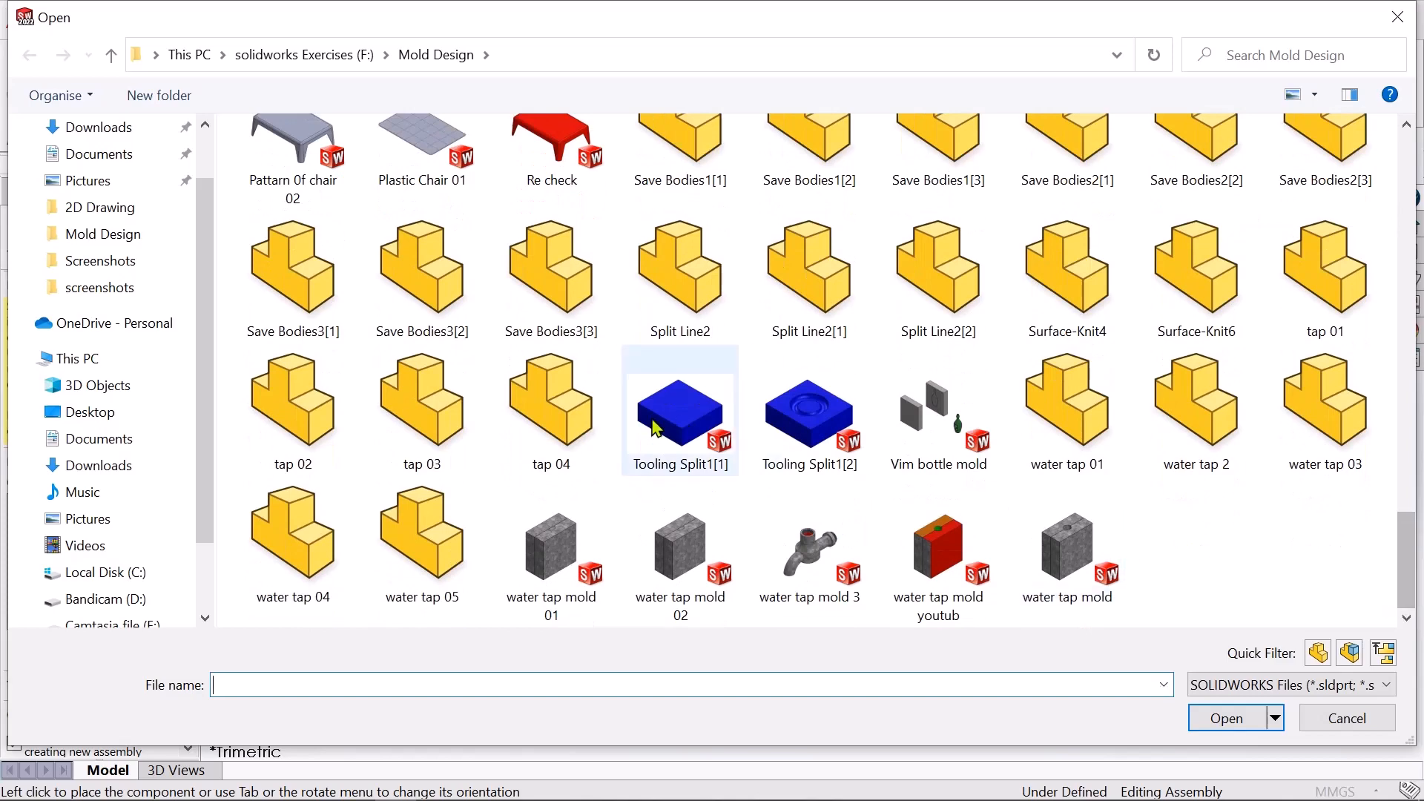
{"action": "left_click", "coordinate": [548, 426]}
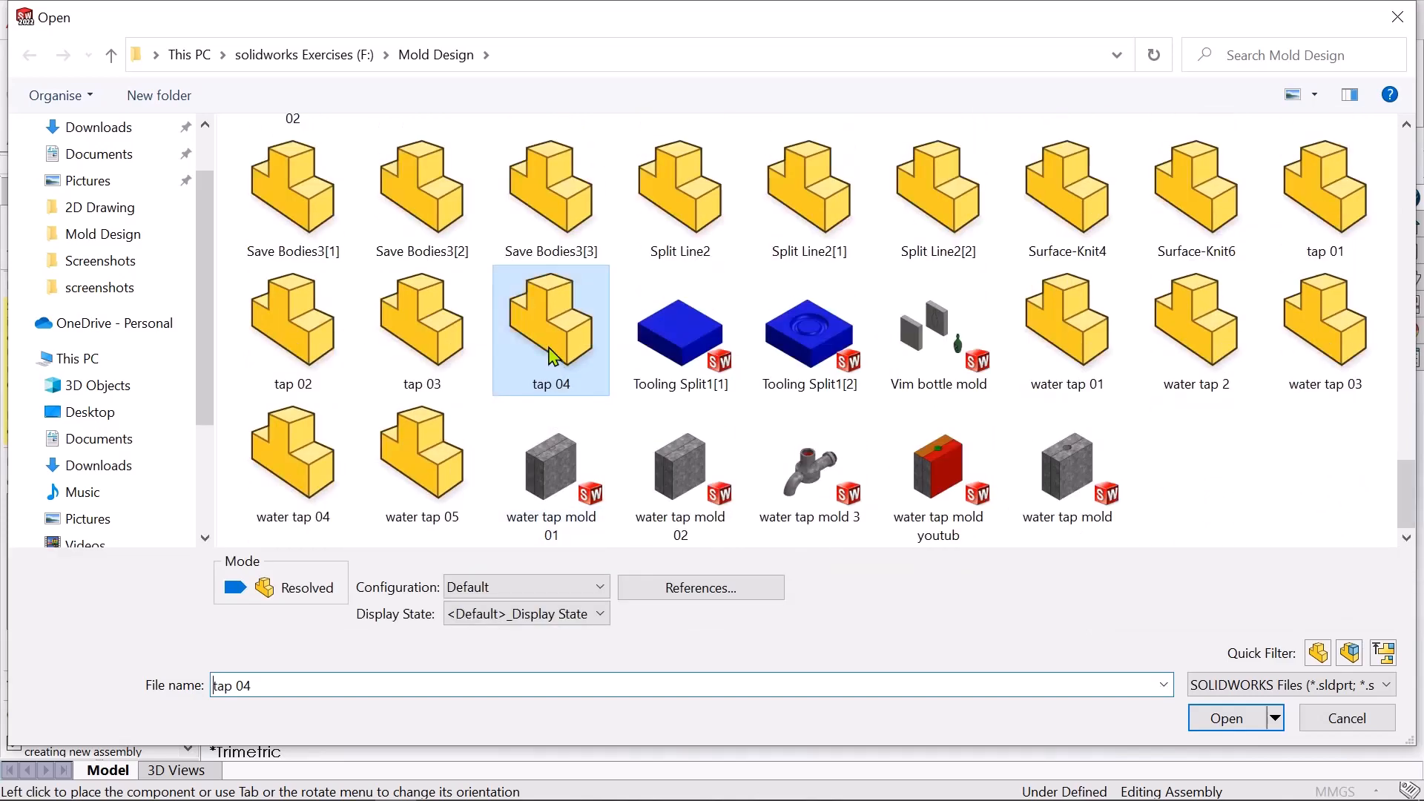
{"action": "left_click", "coordinate": [1226, 718]}
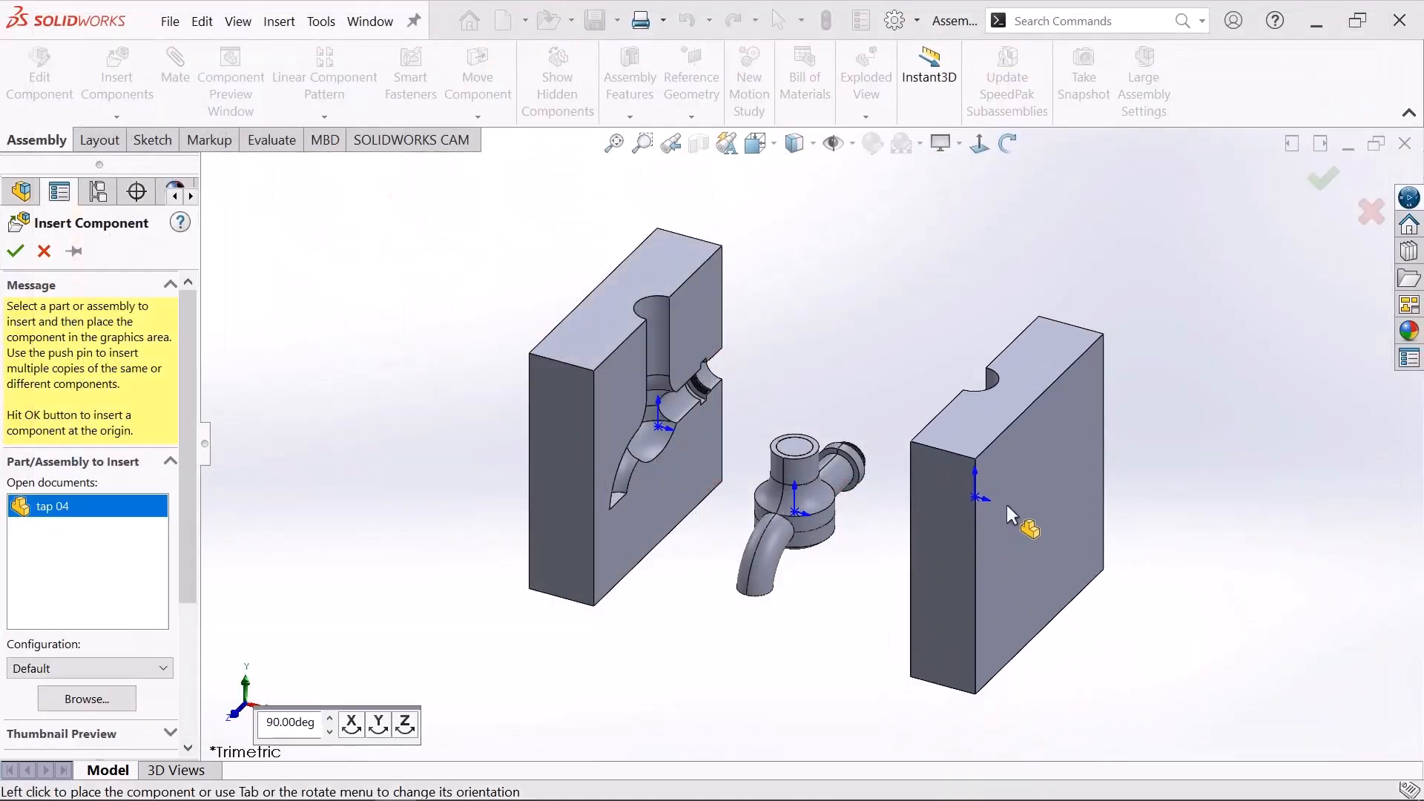
{"action": "left_click", "coordinate": [1007, 506]}
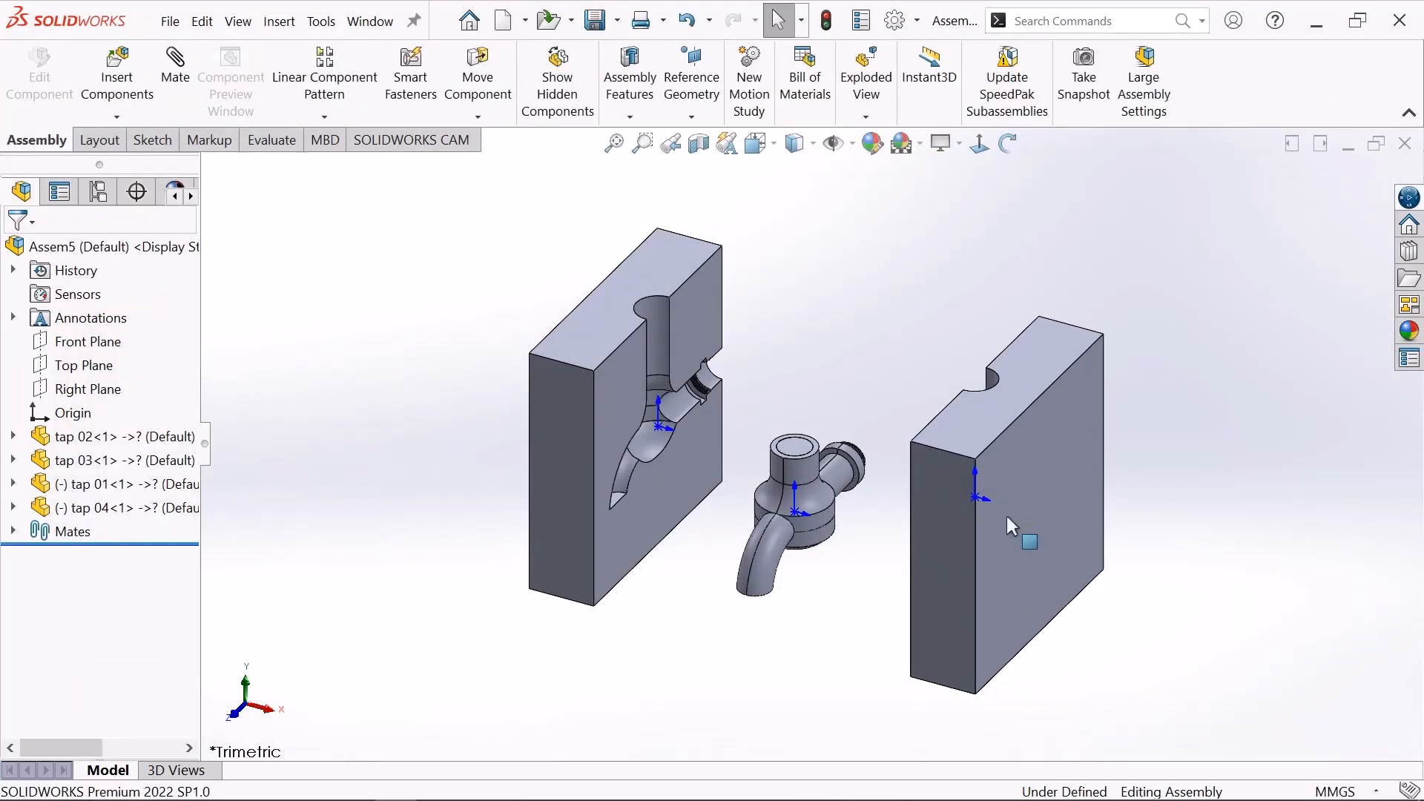
- Add a coincident mate with aligned axes between the assembly origin and the tap 01 mold half's origin
{"action": "left_click", "coordinate": [1007, 143]}
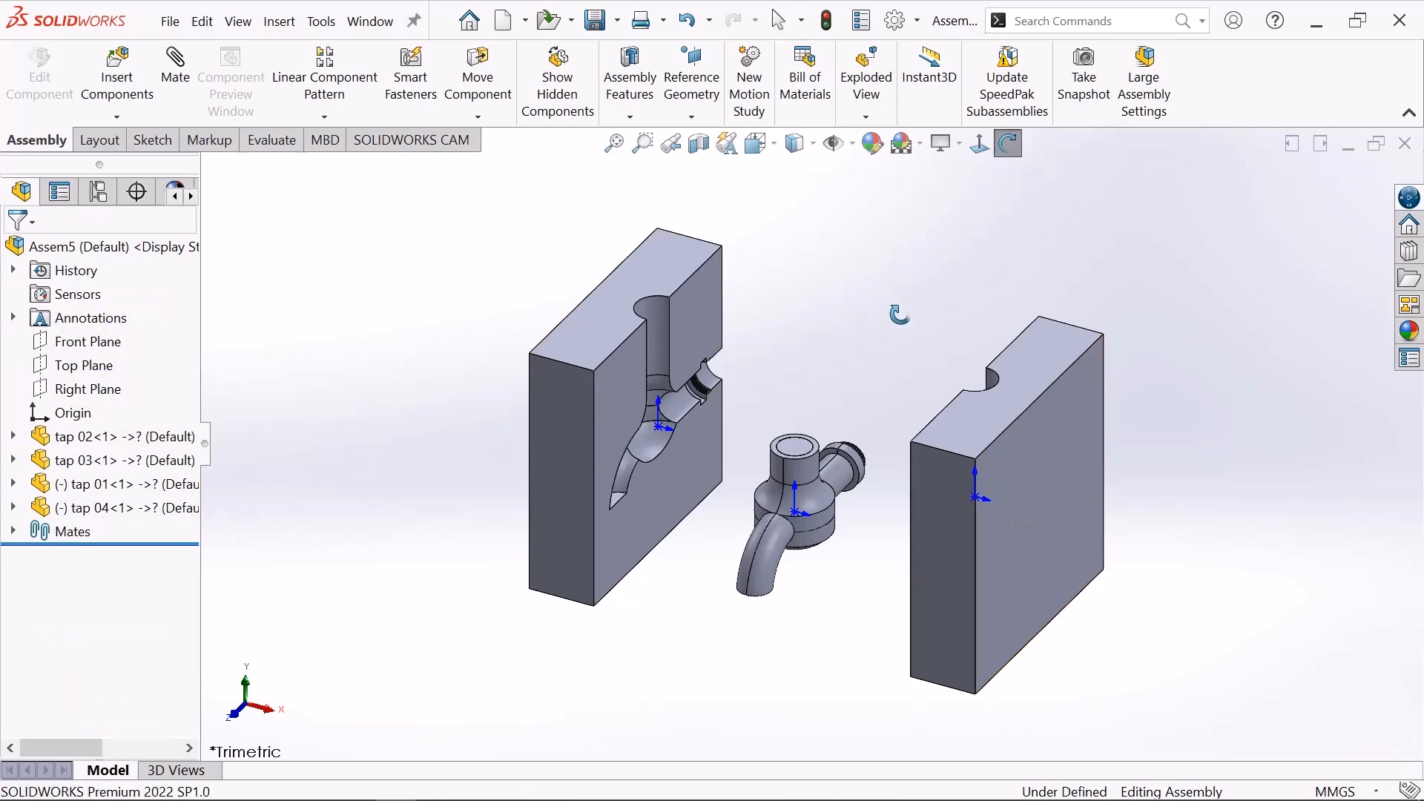
{"action": "mouse_move", "coordinate": [898, 305]}
{"action": "left_mouse_down"}
{"action": "mouse_move", "coordinate": [978, 312]}
{"action": "mouse_move", "coordinate": [875, 309]}
{"action": "left_mouse_up"}
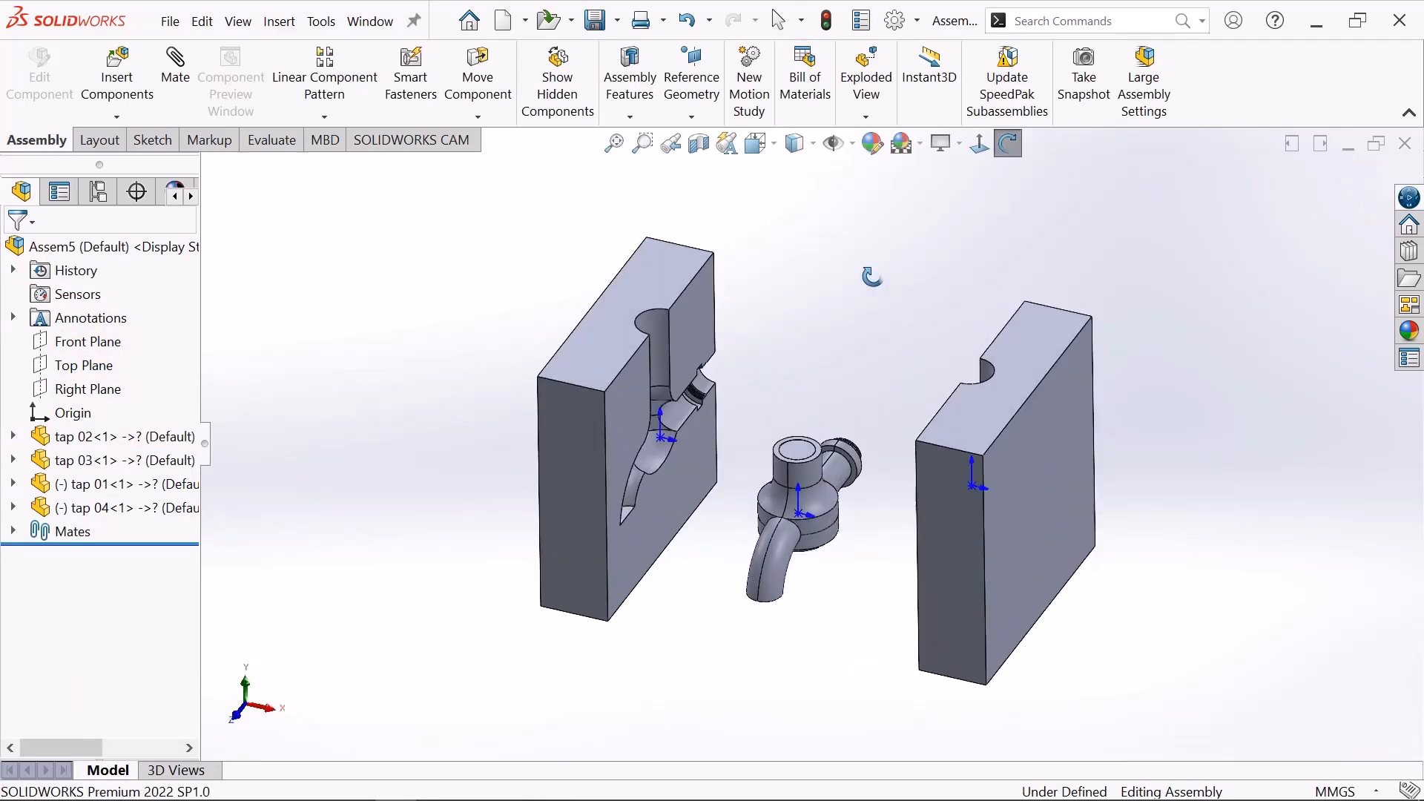
{"action": "right_click", "coordinate": [865, 271]}
{"action": "left_click", "coordinate": [921, 290]}
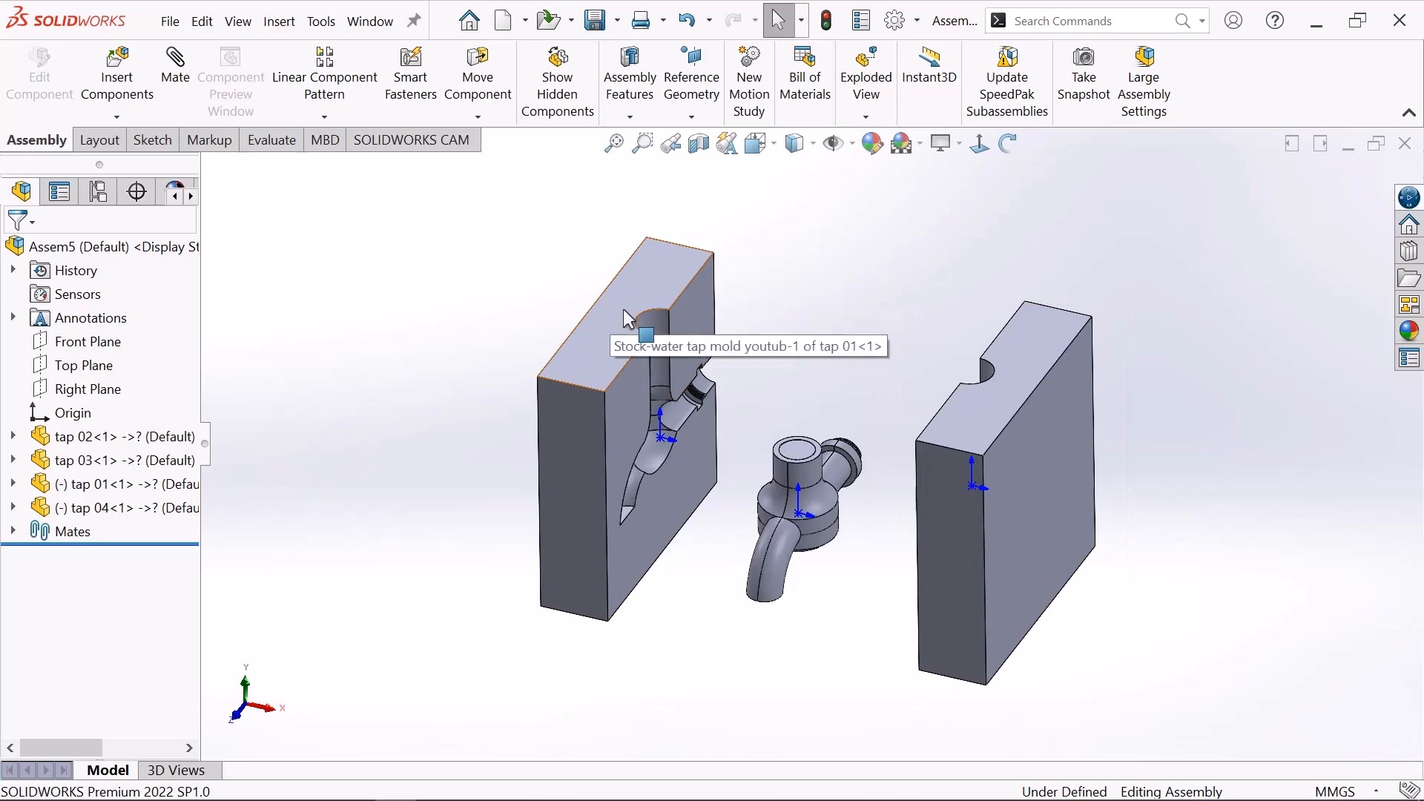
{"action": "scroll", "coordinate": [671, 482], "scroll_direction": "down", "scroll_amount": 2}
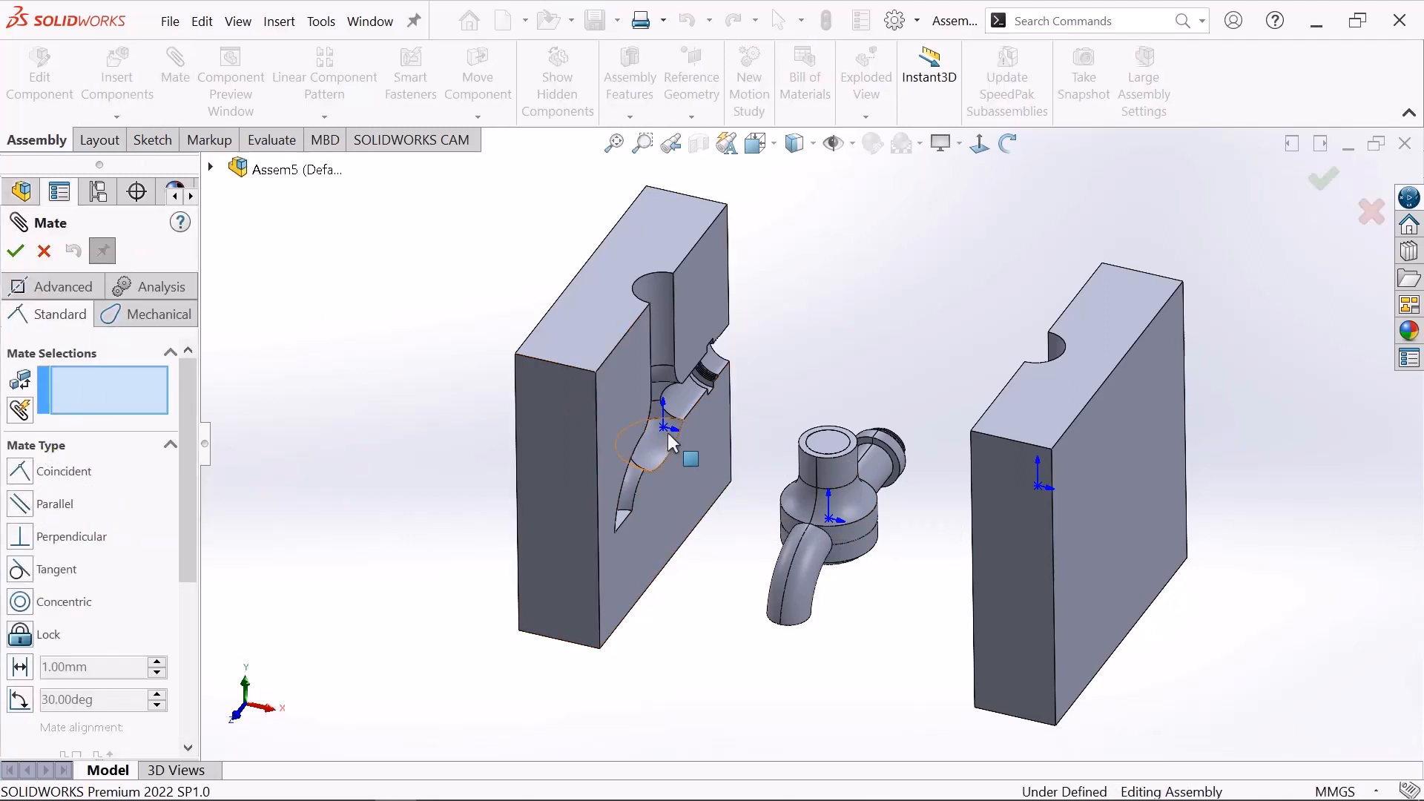
{"action": "left_click", "coordinate": [830, 519]}
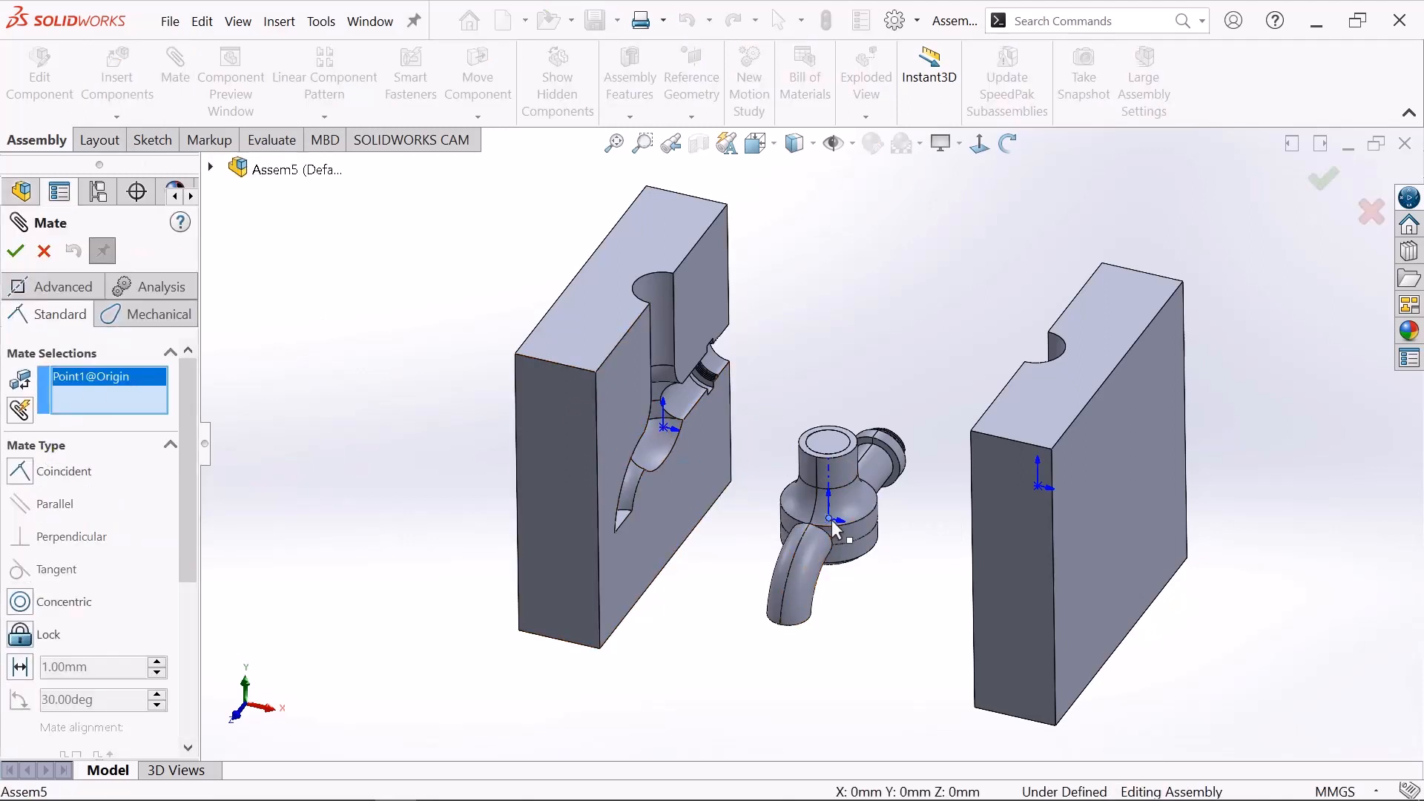
{"action": "left_click", "coordinate": [666, 429]}
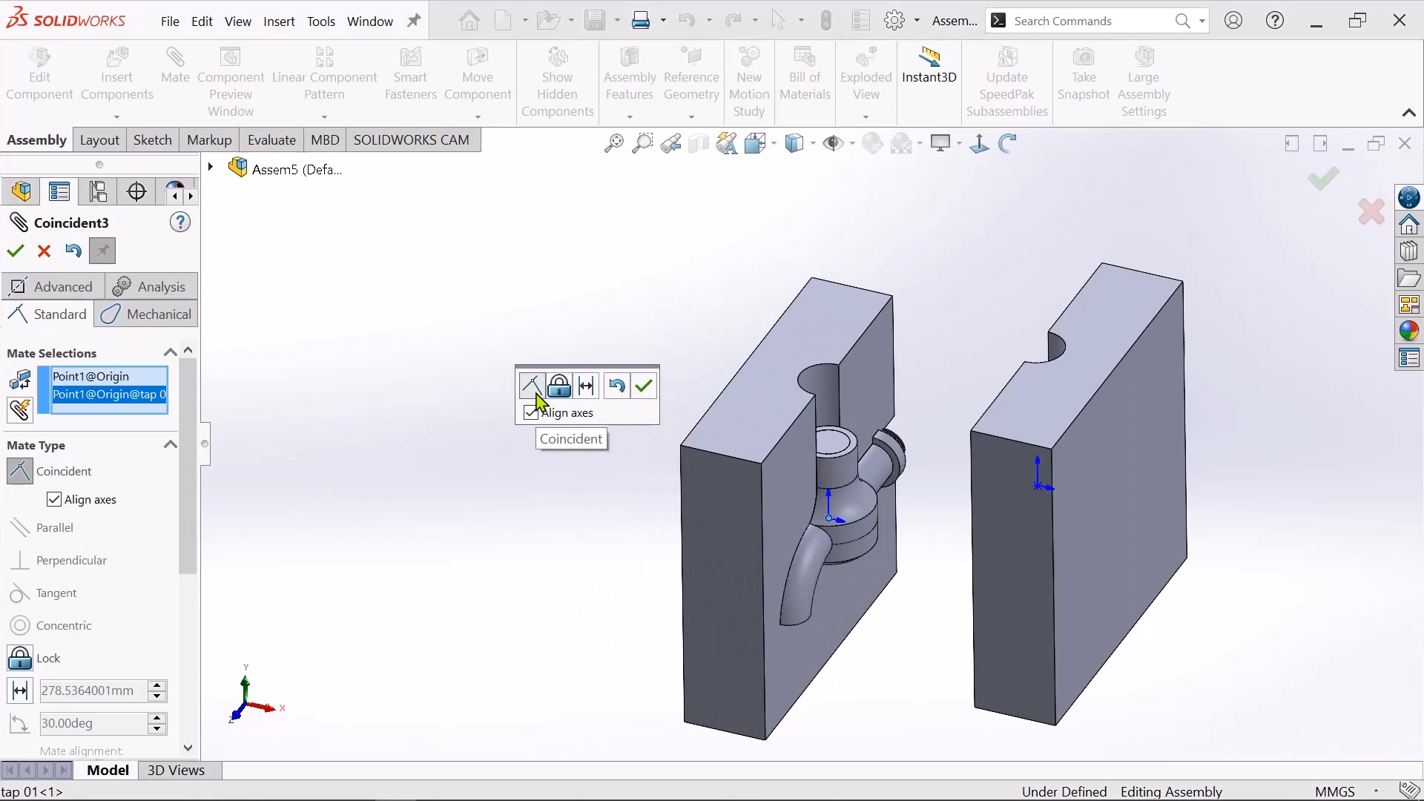
{"action": "left_click", "coordinate": [644, 387]}
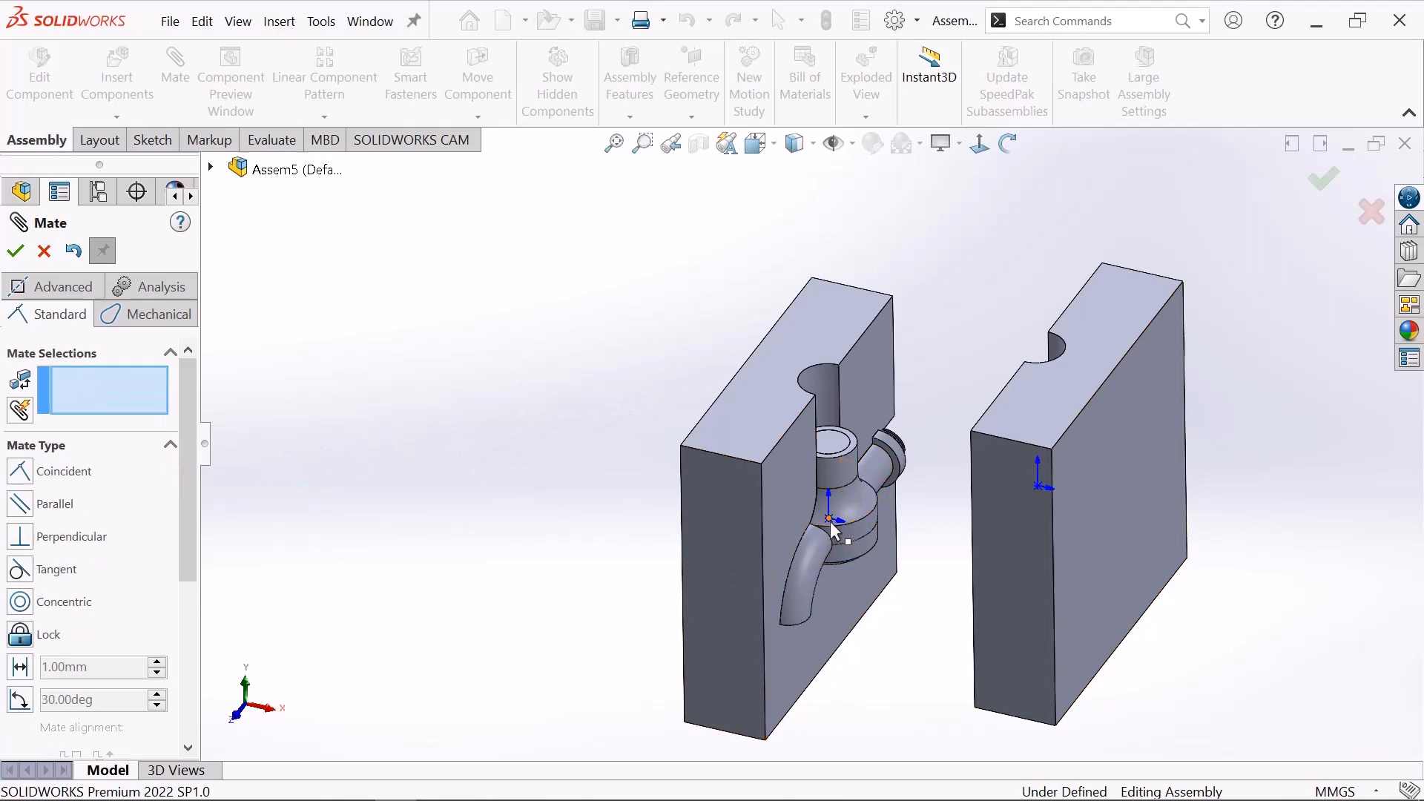
- Mate the tap 04 mold half's origin coincident with the assembly origin, keeping the axes aligned, and finish mating
{"action": "left_click", "coordinate": [830, 518]}
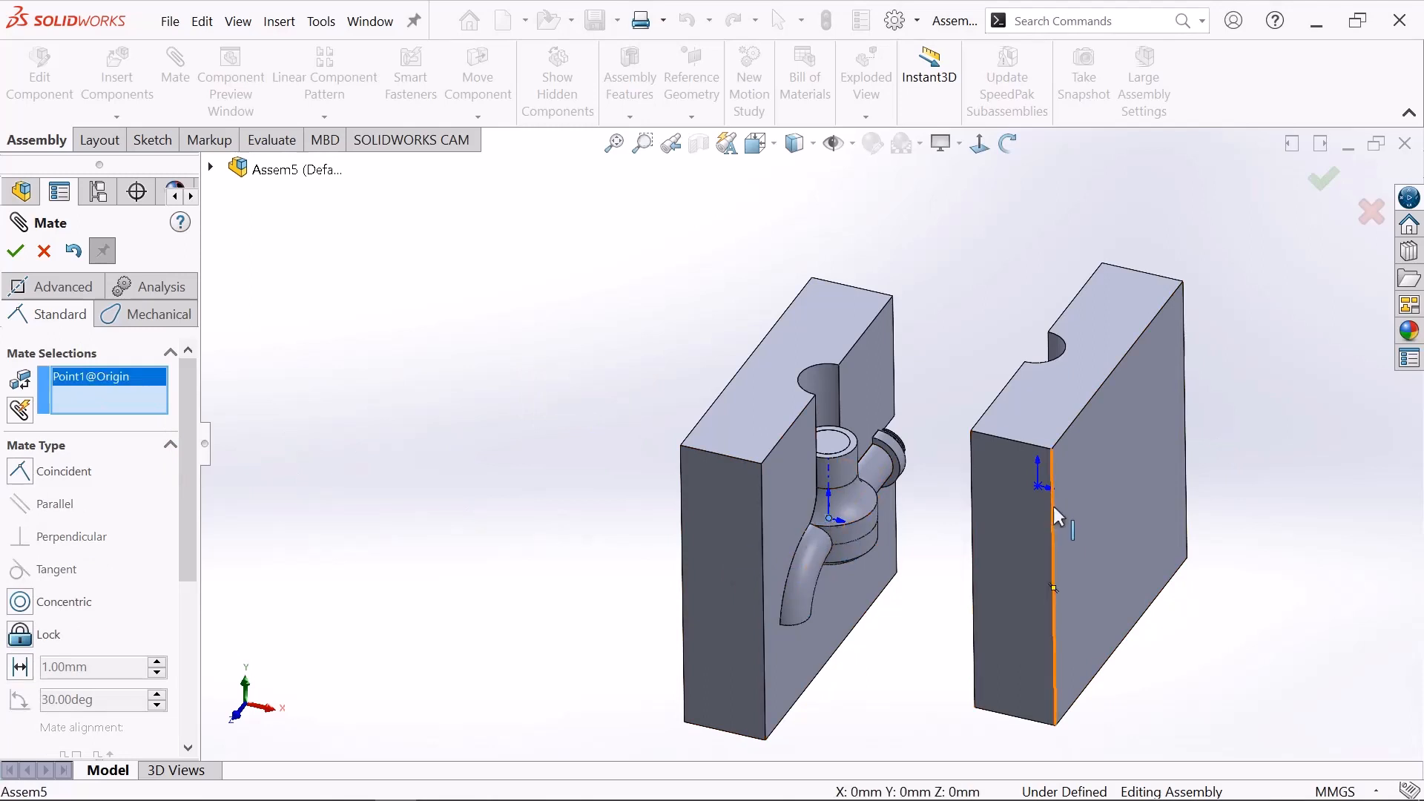
{"action": "left_click", "coordinate": [1041, 489]}
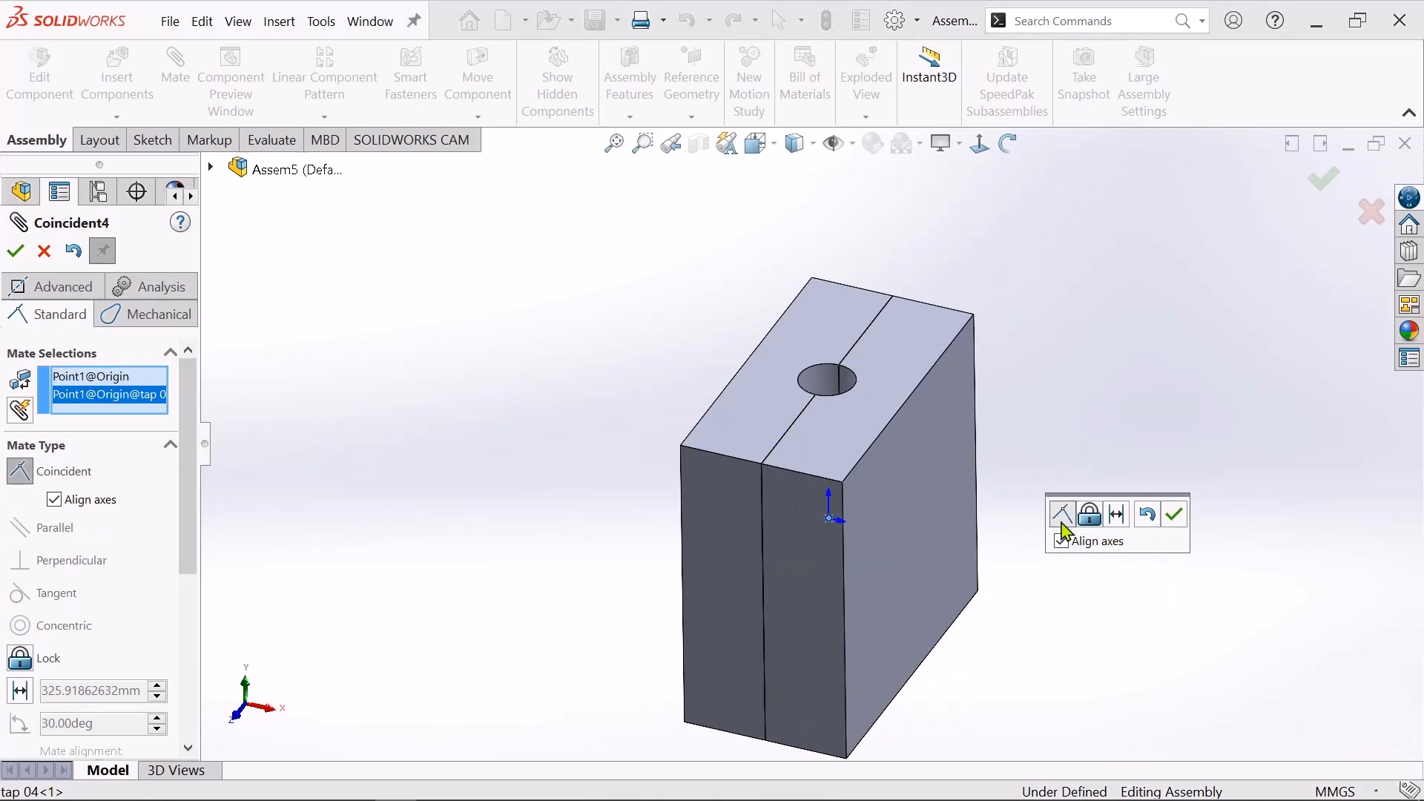
{"action": "left_click", "coordinate": [1174, 517]}
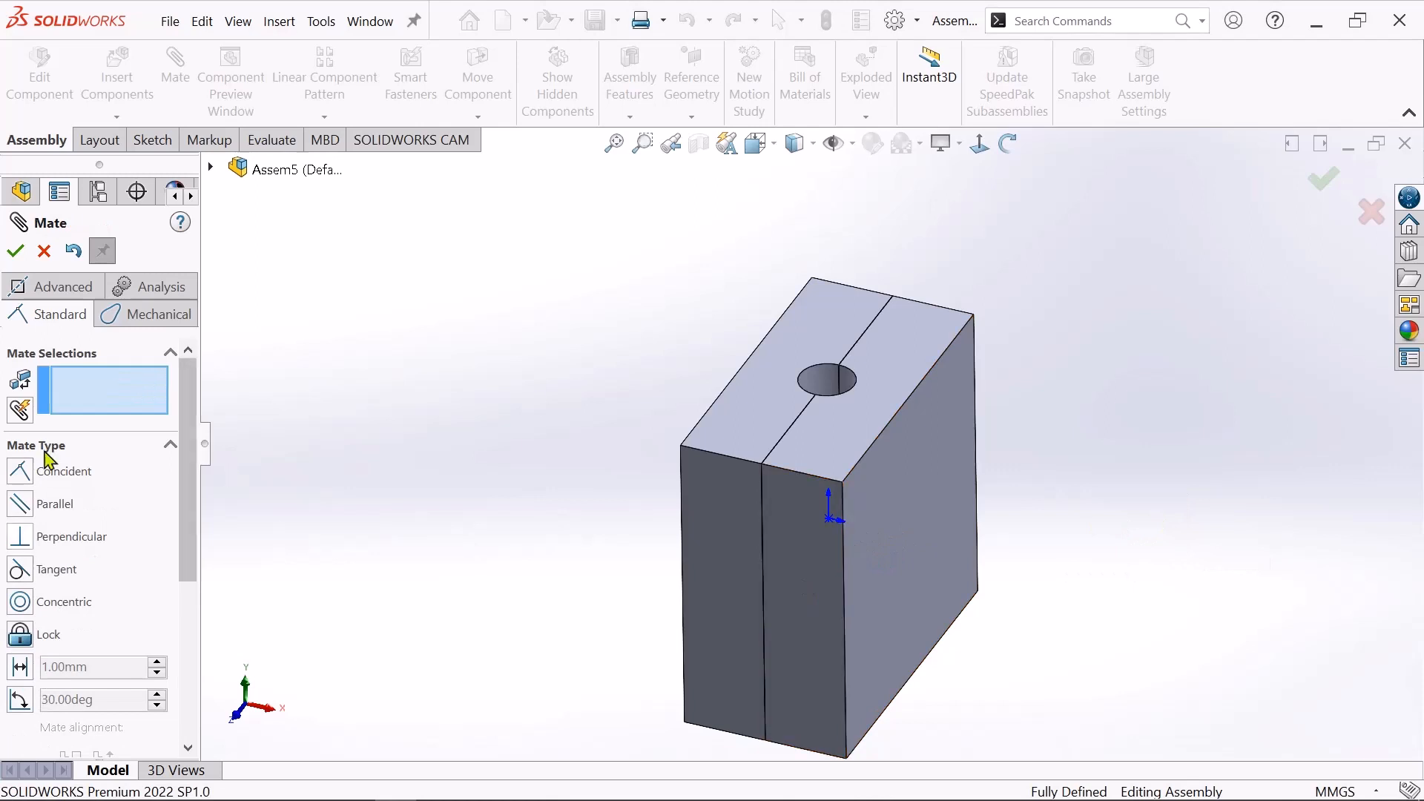
{"action": "scroll", "coordinate": [842, 660], "scroll_direction": "up", "scroll_amount": 1}
{"action": "scroll", "coordinate": [839, 653], "scroll_direction": "down", "scroll_amount": 1}
{"action": "scroll", "coordinate": [889, 356], "scroll_direction": "down", "scroll_amount": 1}
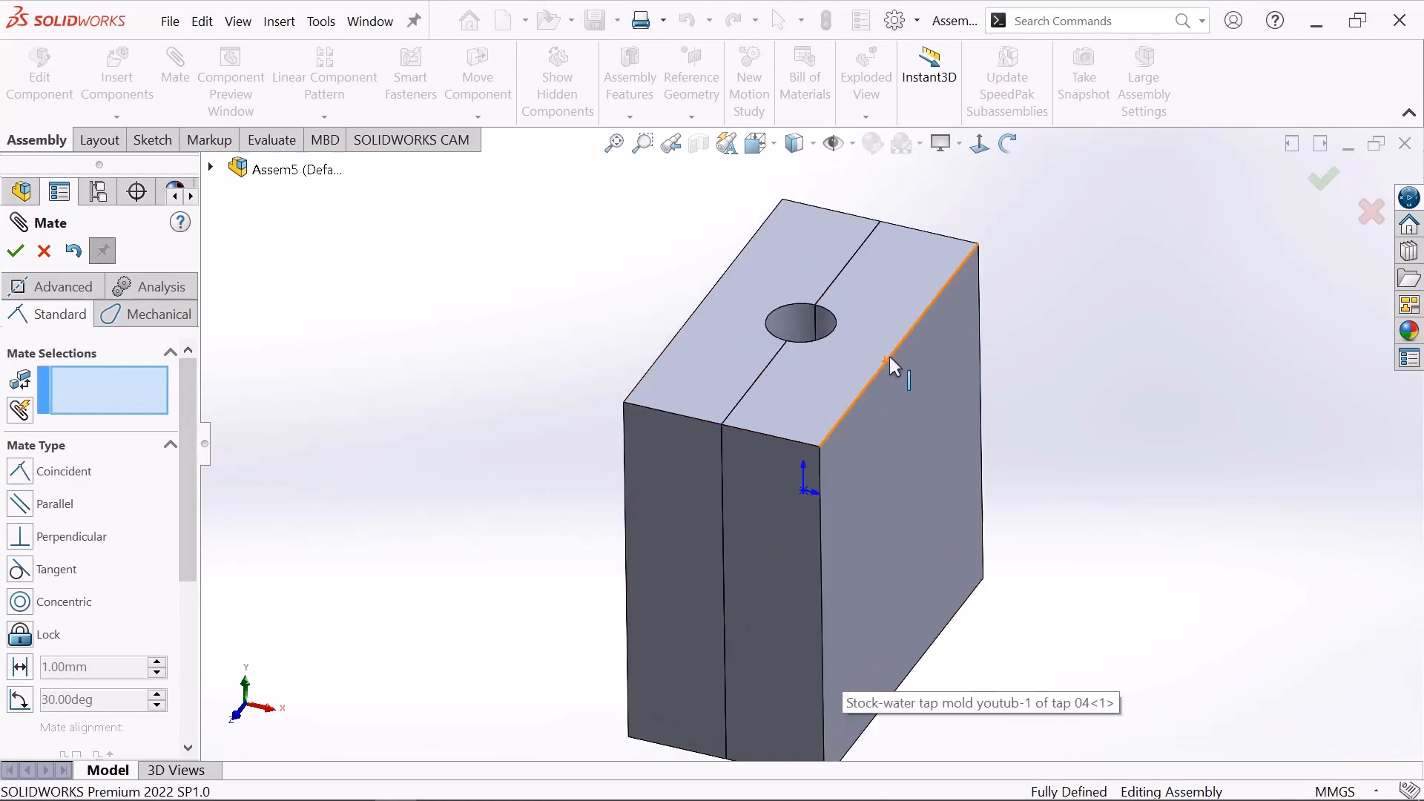
{"action": "scroll", "coordinate": [888, 356], "scroll_direction": "up", "scroll_amount": 1}
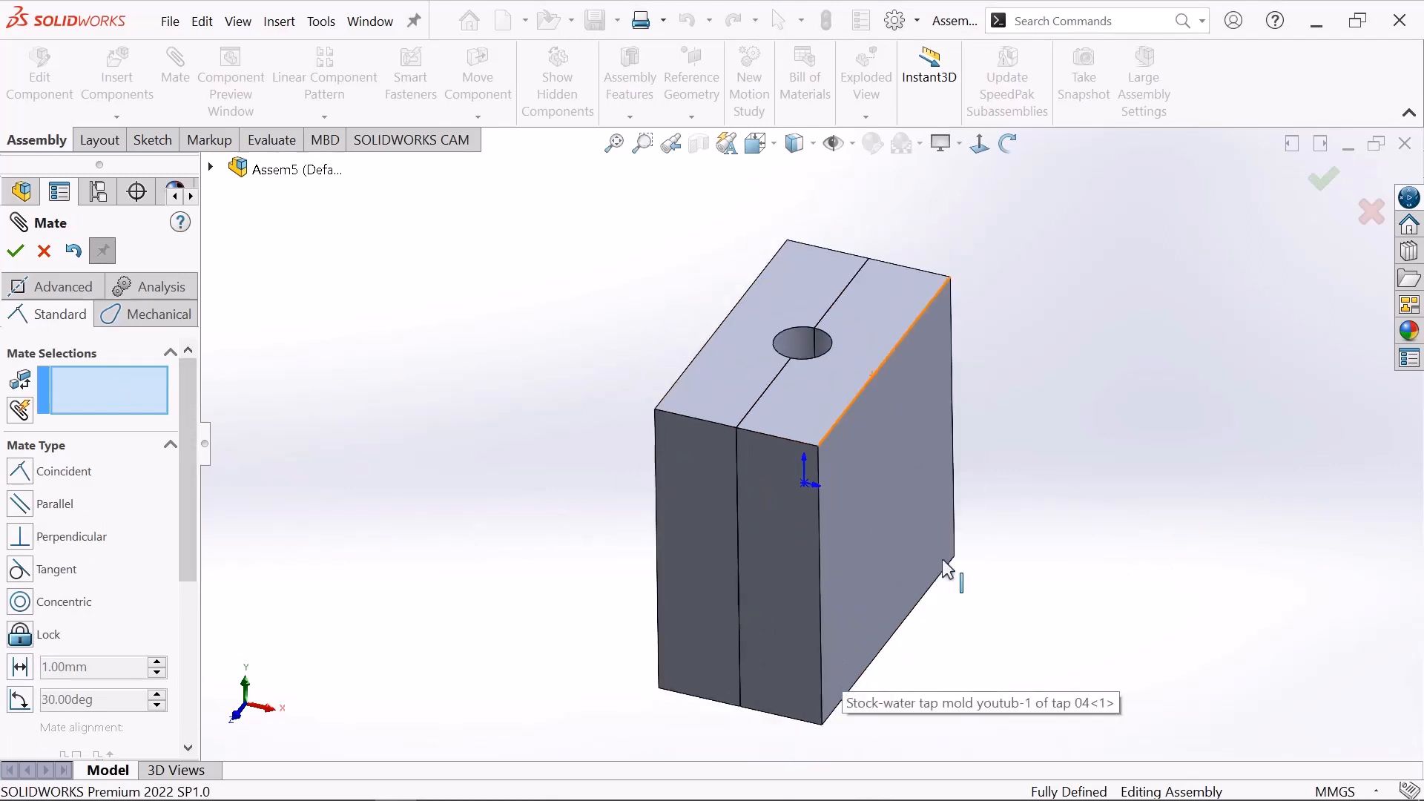
{"action": "left_click", "coordinate": [20, 257]}
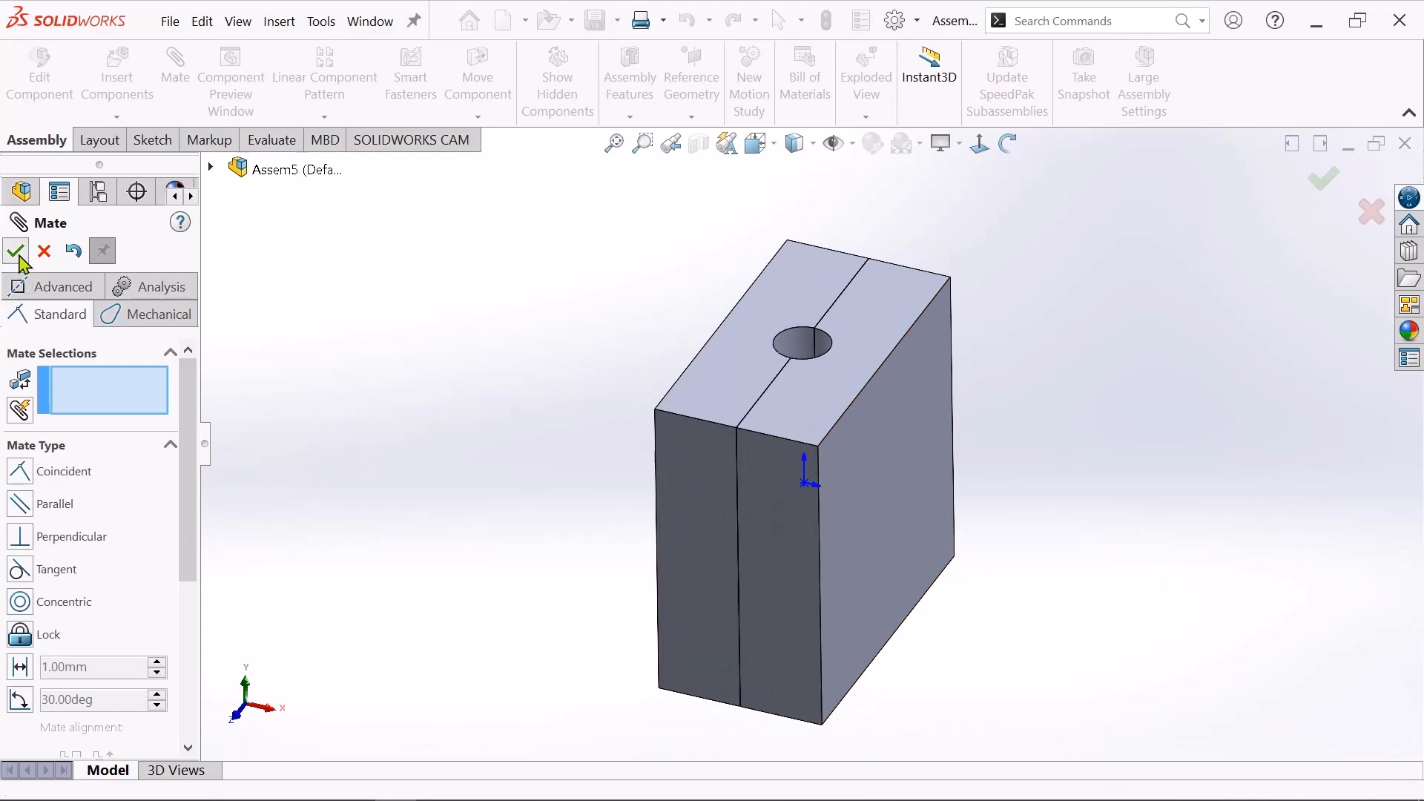
- Hide all reference item types in the assembly view, including the origins
{"action": "scroll", "coordinate": [942, 416], "scroll_direction": "down", "scroll_amount": 1}
{"action": "scroll", "coordinate": [936, 438], "scroll_direction": "up", "scroll_amount": 2}
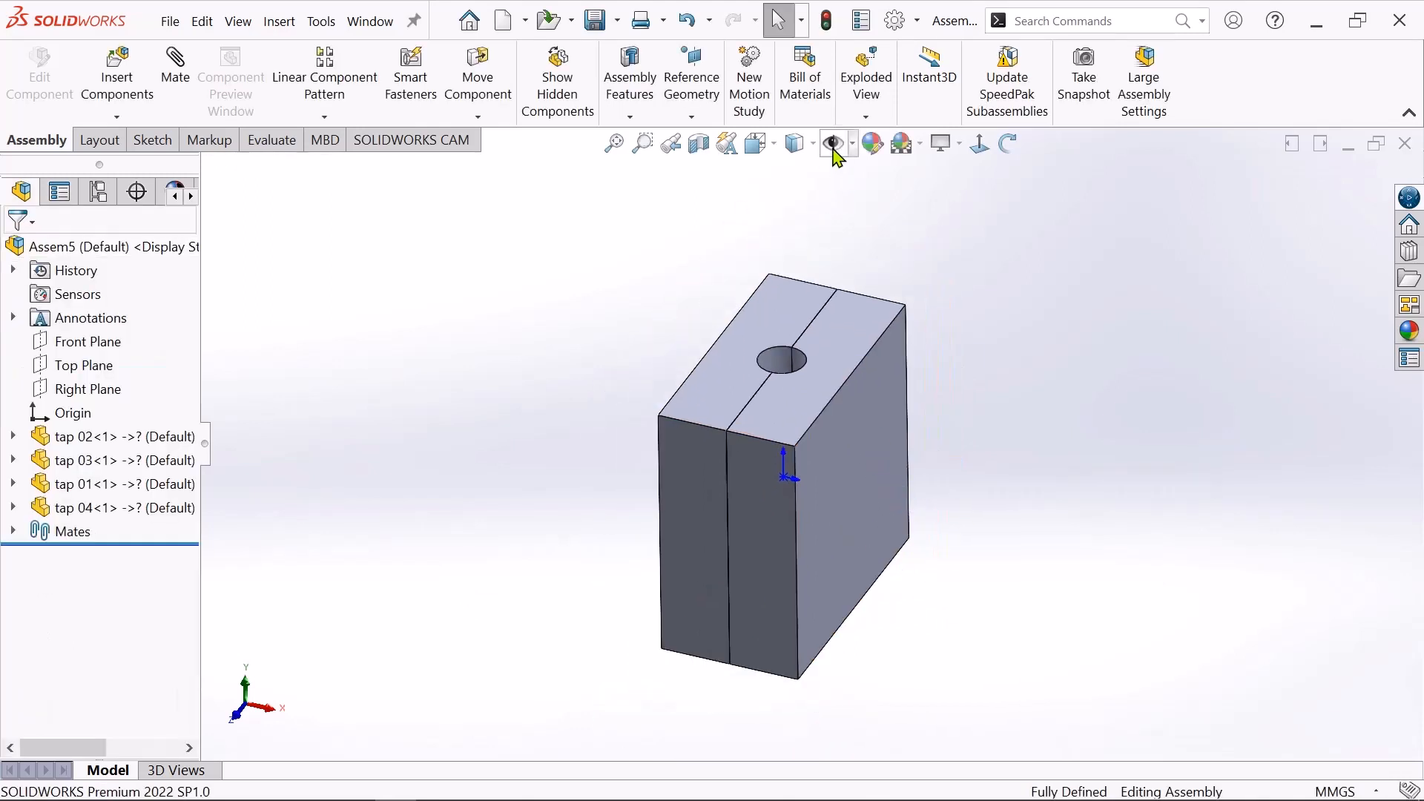
{"action": "scroll", "coordinate": [896, 513], "scroll_direction": "down", "scroll_amount": 1}
{"action": "scroll", "coordinate": [897, 513], "scroll_direction": "up", "scroll_amount": 1}
{"action": "scroll", "coordinate": [894, 519], "scroll_direction": "down", "scroll_amount": 1}
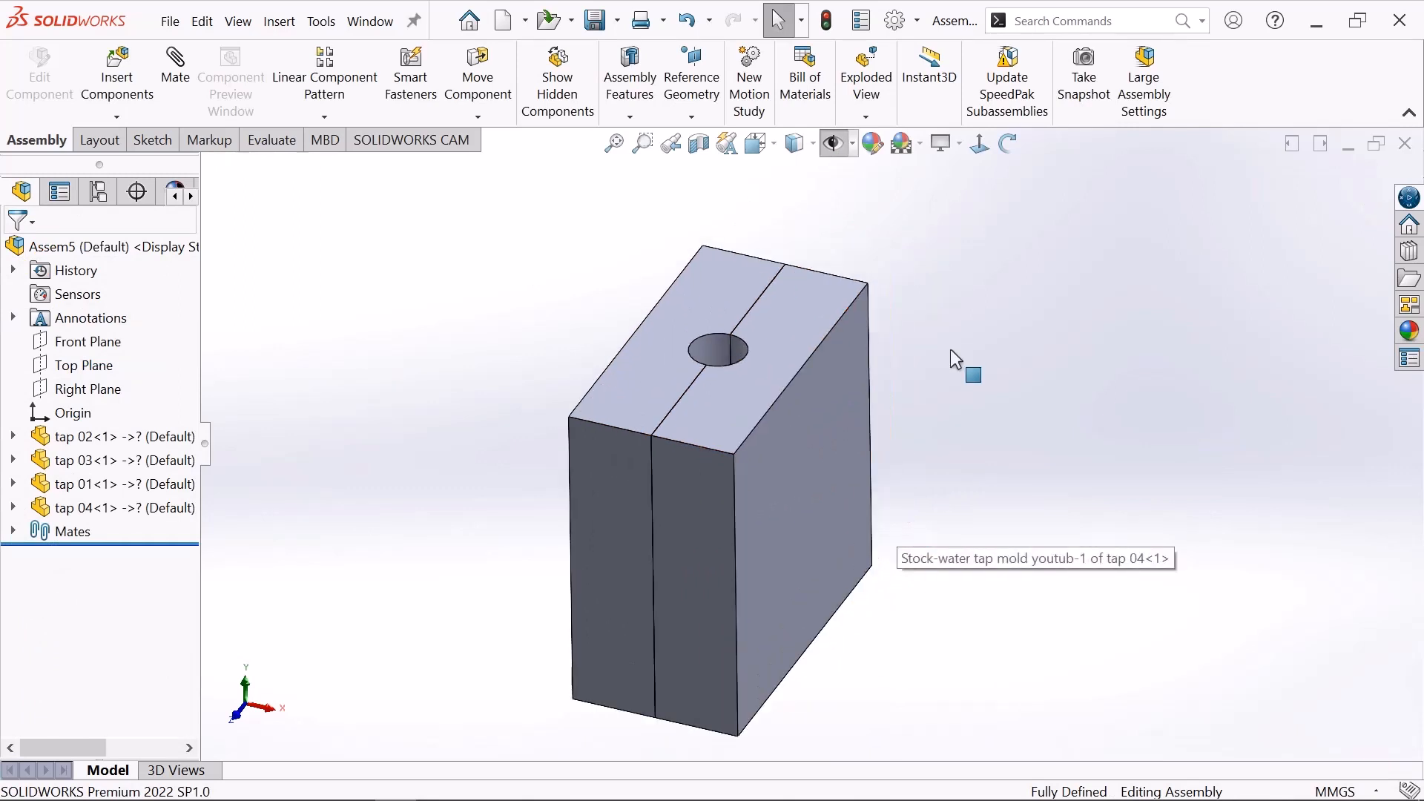
{"action": "scroll", "coordinate": [882, 526], "scroll_direction": "up", "scroll_amount": 1}
{"action": "scroll", "coordinate": [936, 600], "scroll_direction": "down", "scroll_amount": 1}
{"action": "scroll", "coordinate": [734, 348], "scroll_direction": "up", "scroll_amount": 1}
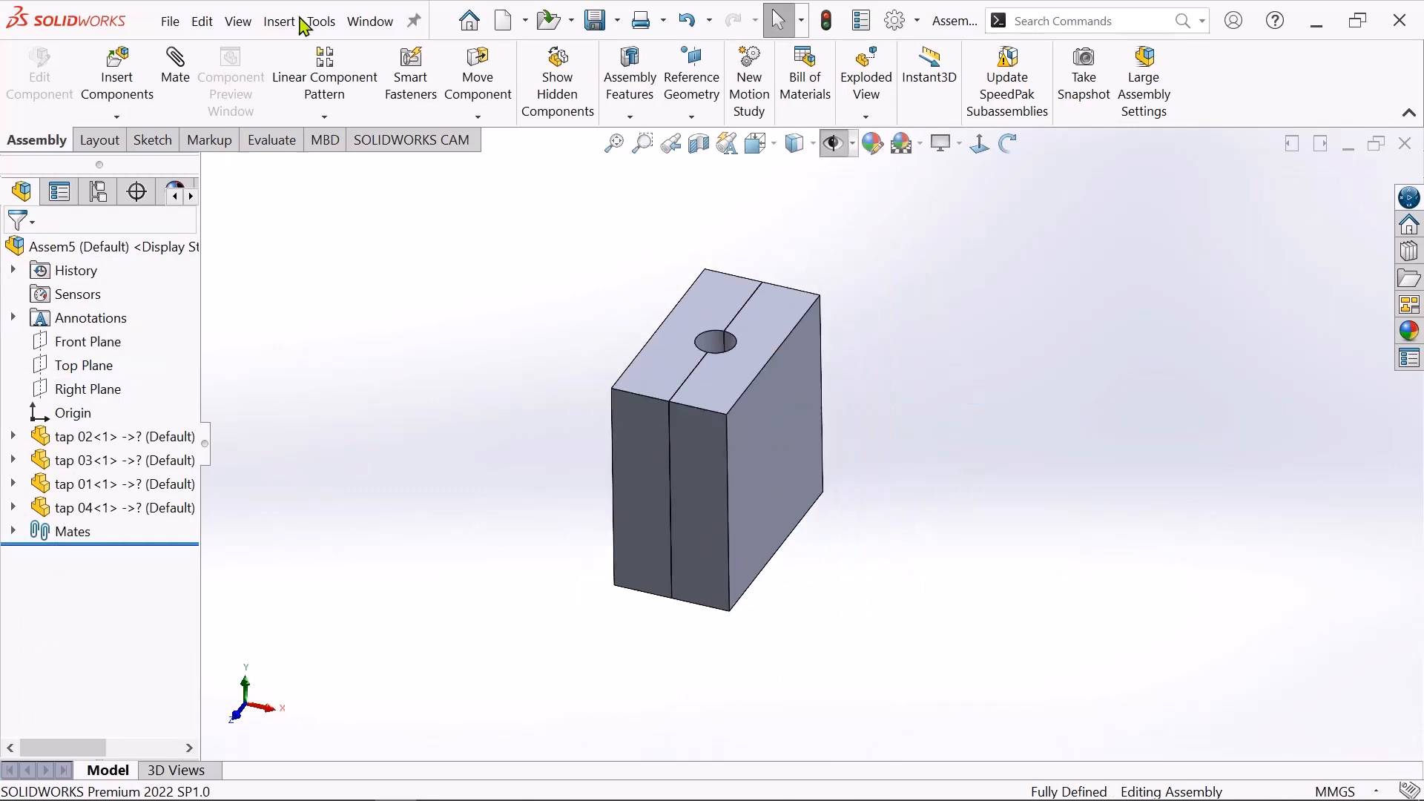
- Start an exploded view and move the tap 01 mold half about 392 mm away from the tap in the negative X direction
{"action": "left_click", "coordinate": [866, 81]}
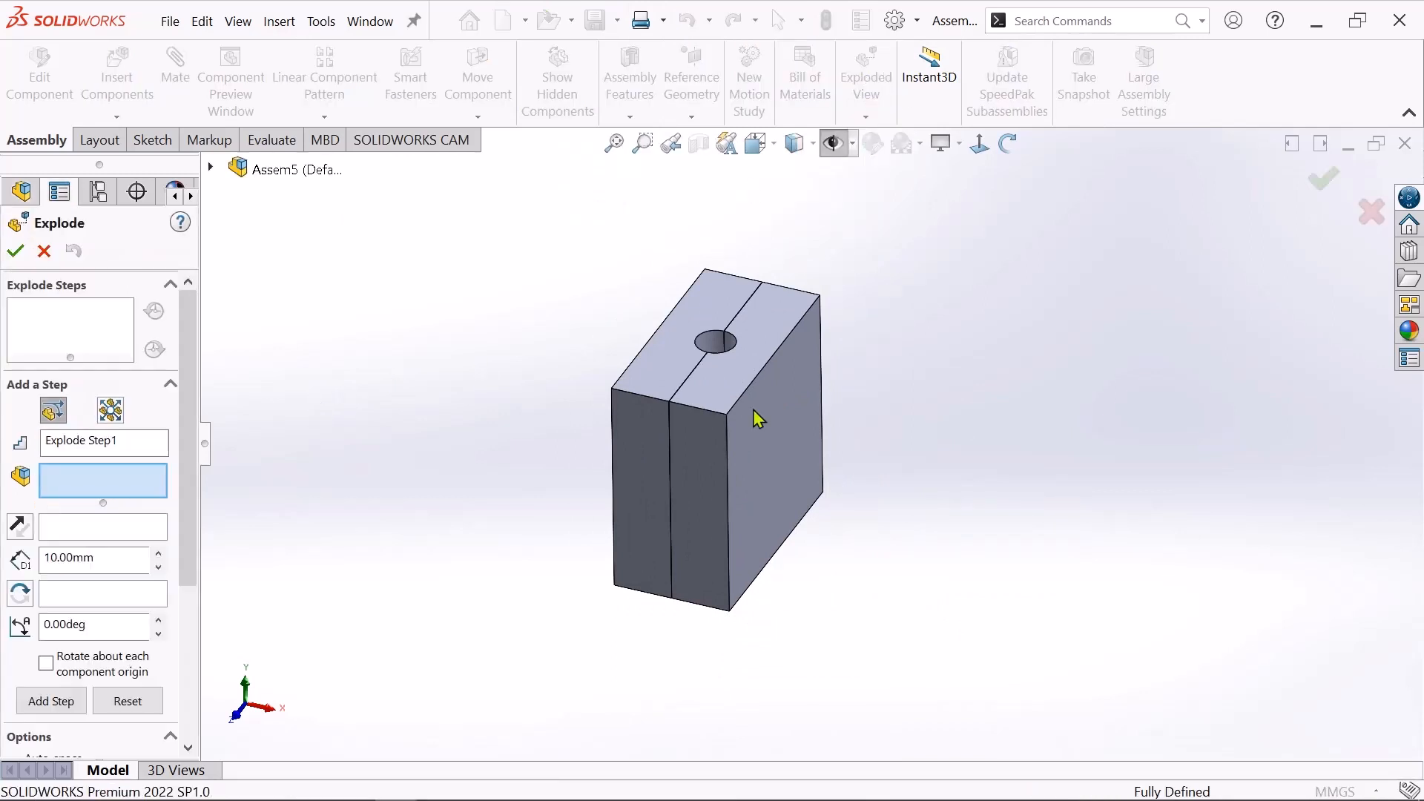
{"action": "scroll", "coordinate": [741, 461], "scroll_direction": "down", "scroll_amount": 1}
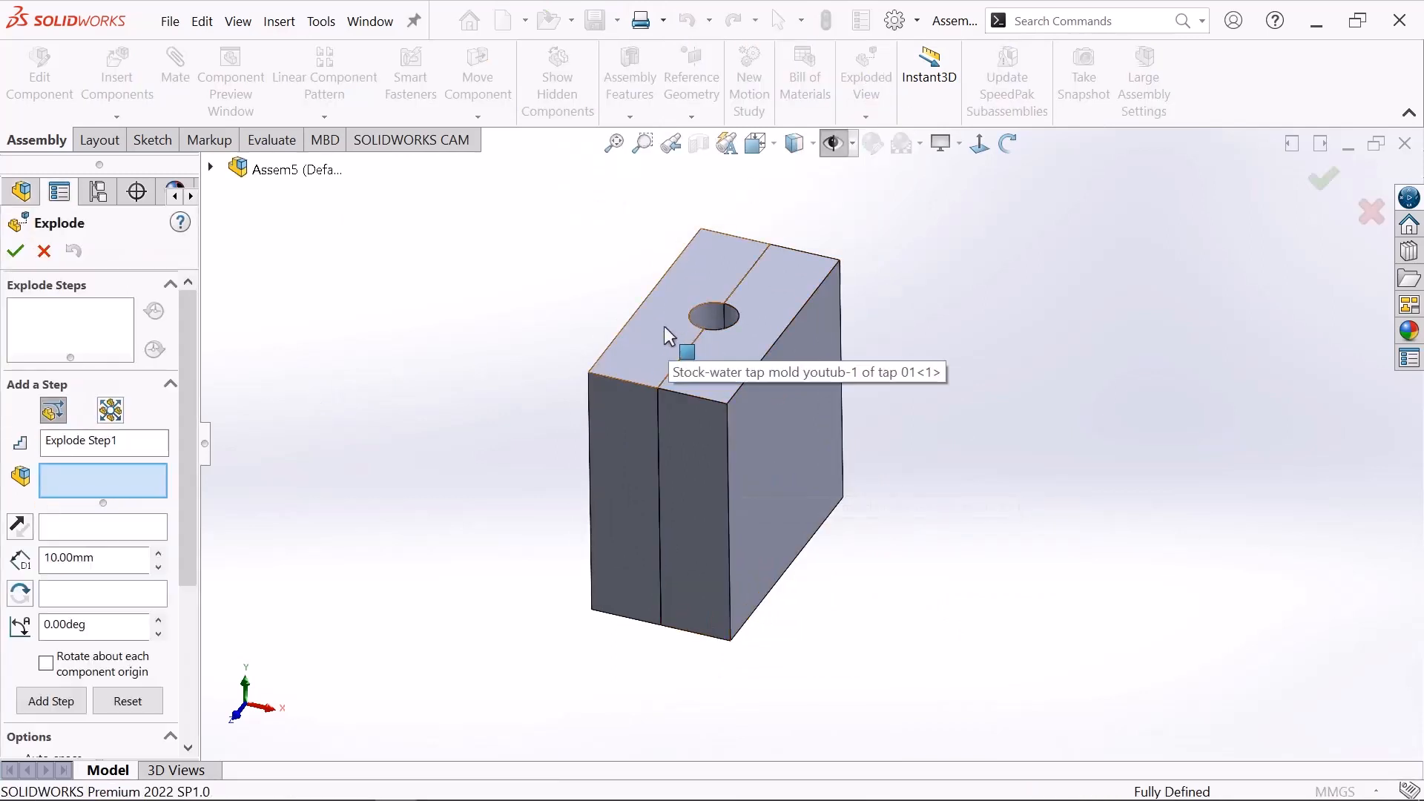
{"action": "left_click_drag", "start_coordinate": [821, 236], "coordinate": [885, 262]}
{"action": "scroll", "coordinate": [695, 268], "scroll_direction": "down", "scroll_amount": 1}
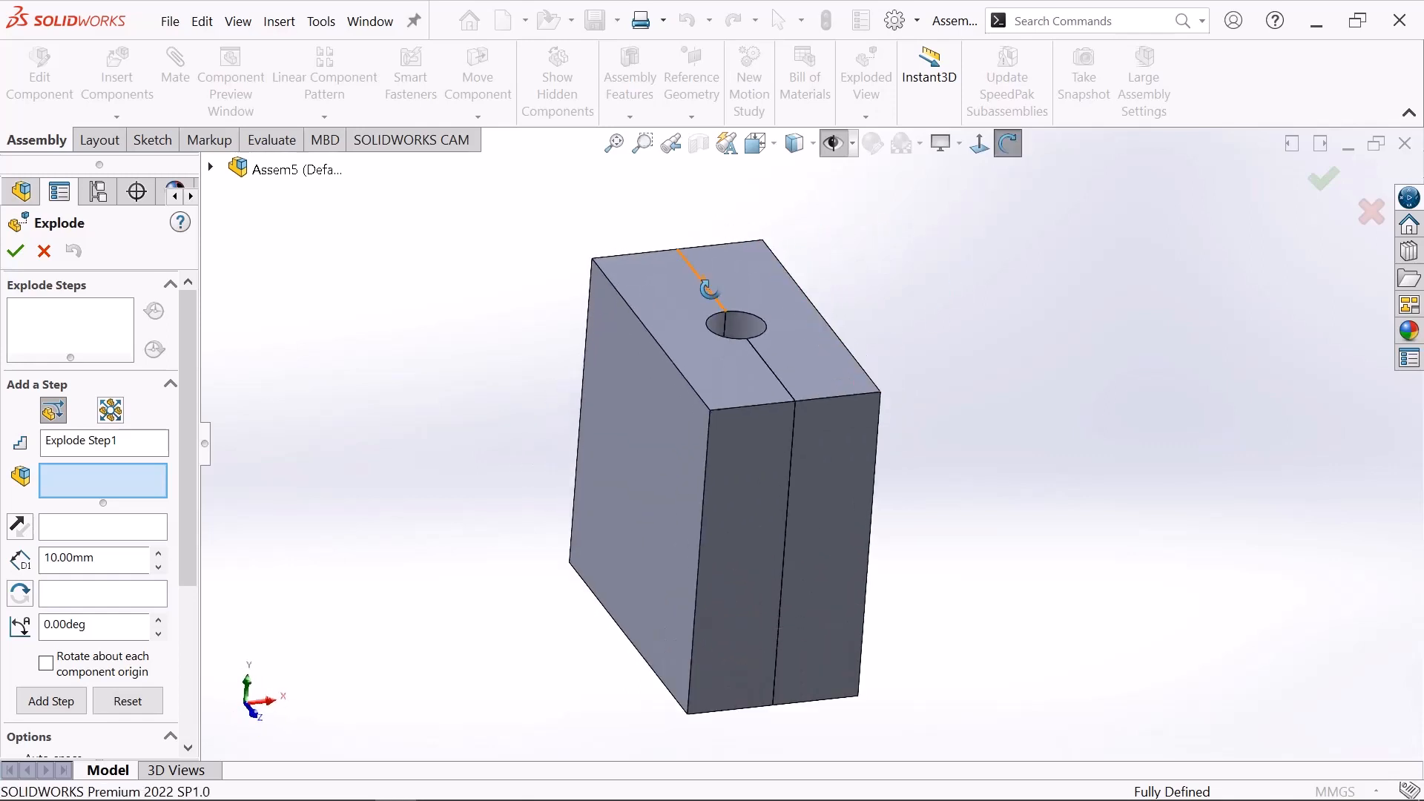
{"action": "scroll", "coordinate": [827, 498], "scroll_direction": "down", "scroll_amount": 1}
{"action": "scroll", "coordinate": [811, 448], "scroll_direction": "up", "scroll_amount": 1}
{"action": "scroll", "coordinate": [689, 320], "scroll_direction": "down", "scroll_amount": 1}
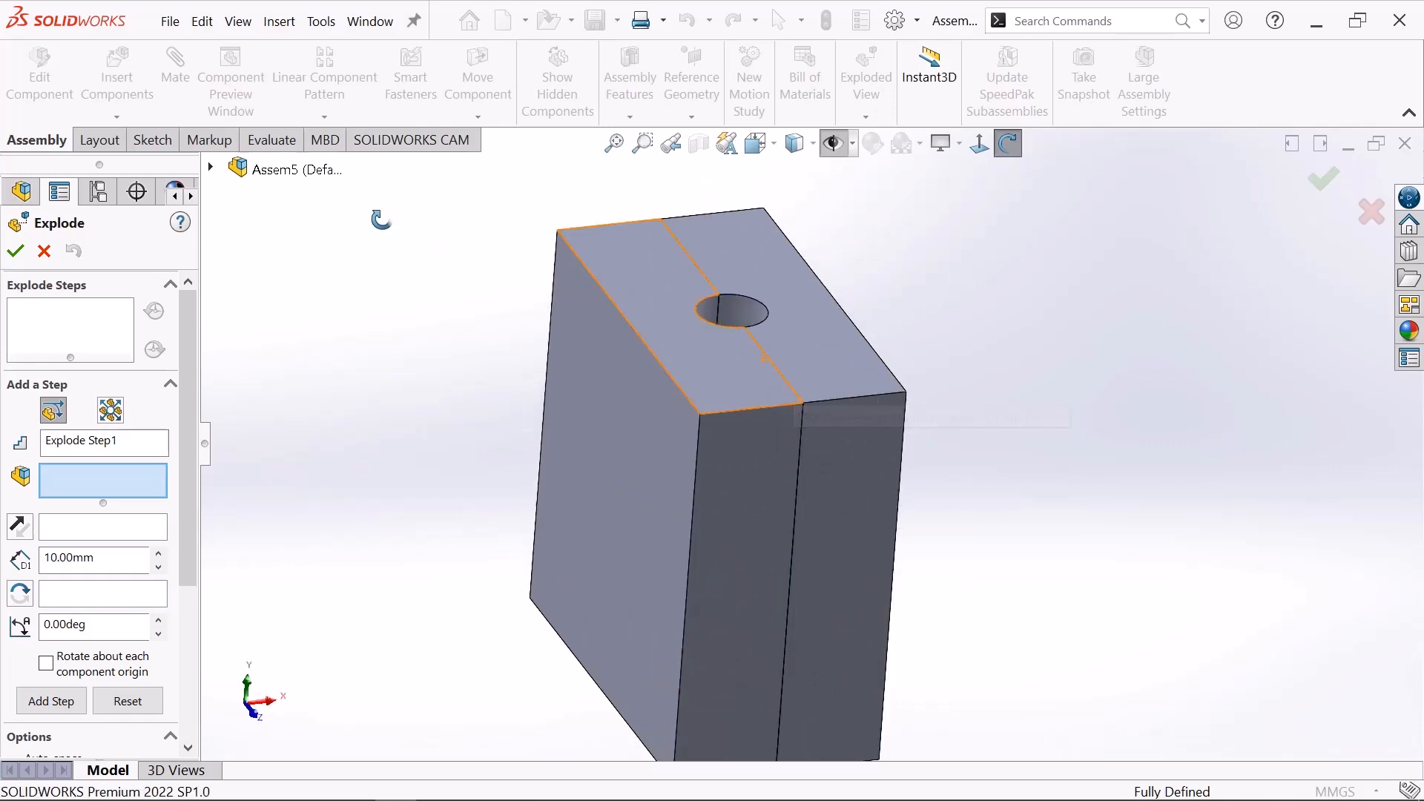
{"action": "right_click", "coordinate": [380, 218]}
{"action": "left_click", "coordinate": [410, 311]}
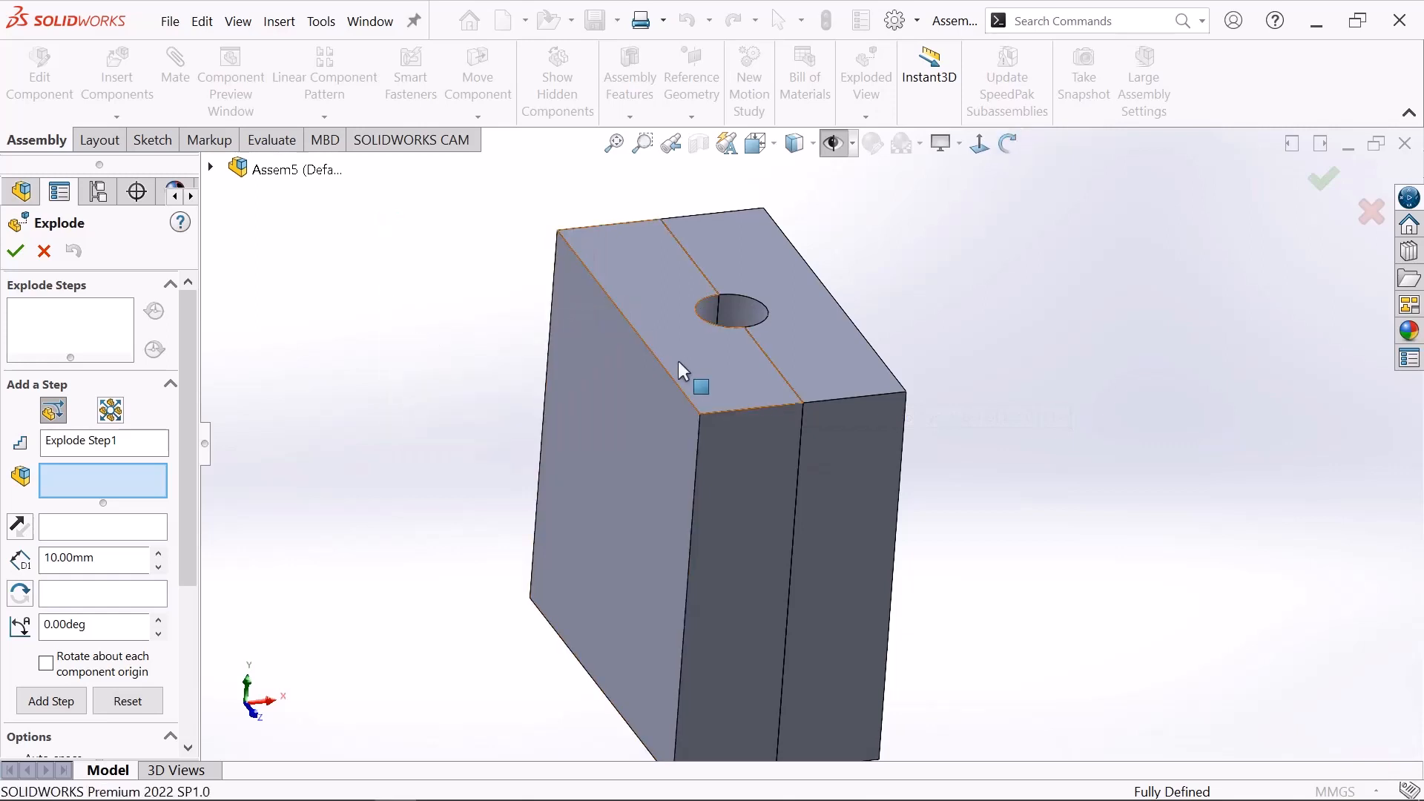
{"action": "scroll", "coordinate": [678, 360], "scroll_direction": "up", "scroll_amount": 1}
{"action": "scroll", "coordinate": [678, 361], "scroll_direction": "down", "scroll_amount": 1}
{"action": "scroll", "coordinate": [789, 568], "scroll_direction": "up", "scroll_amount": 1}
{"action": "scroll", "coordinate": [789, 568], "scroll_direction": "down", "scroll_amount": 1}
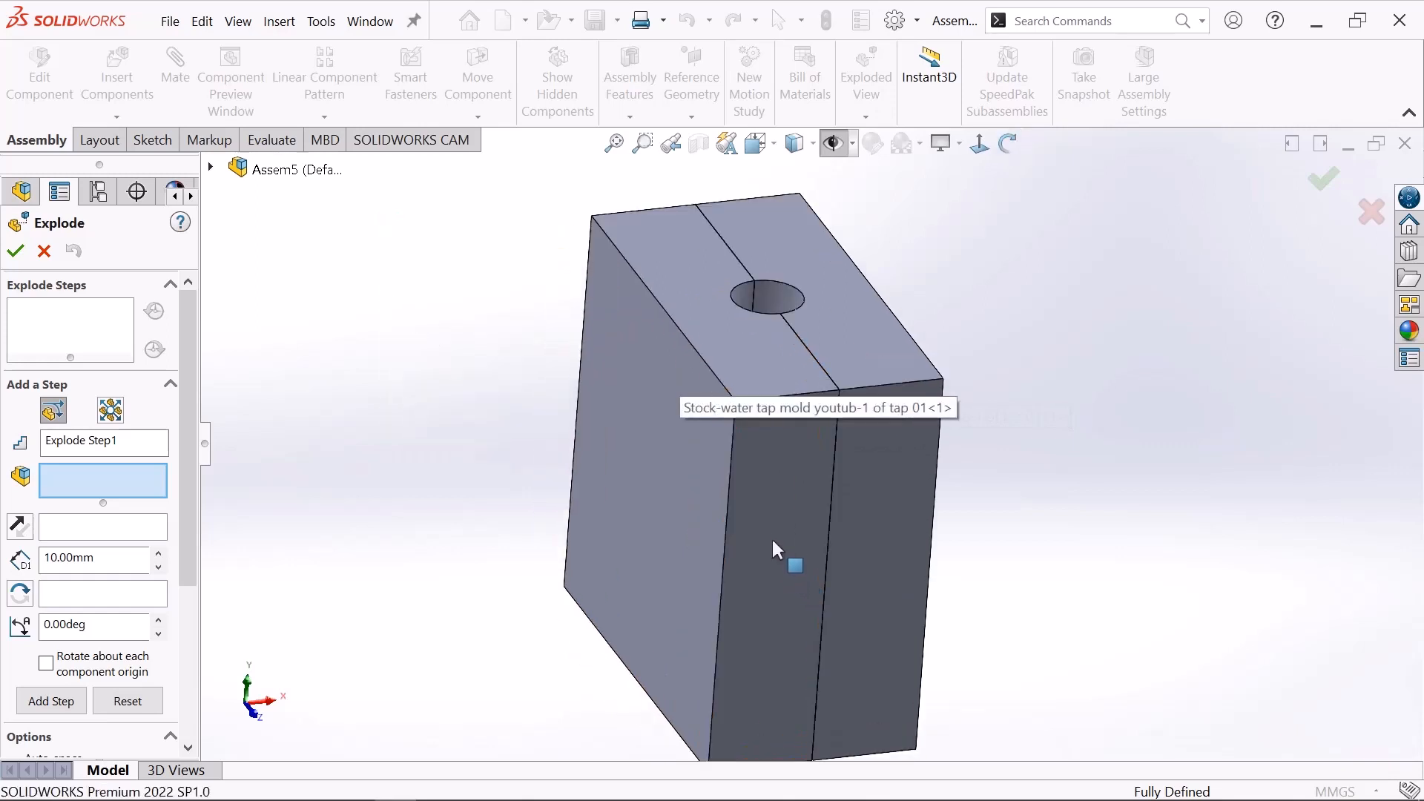
{"action": "scroll", "coordinate": [771, 536], "scroll_direction": "up", "scroll_amount": 1}
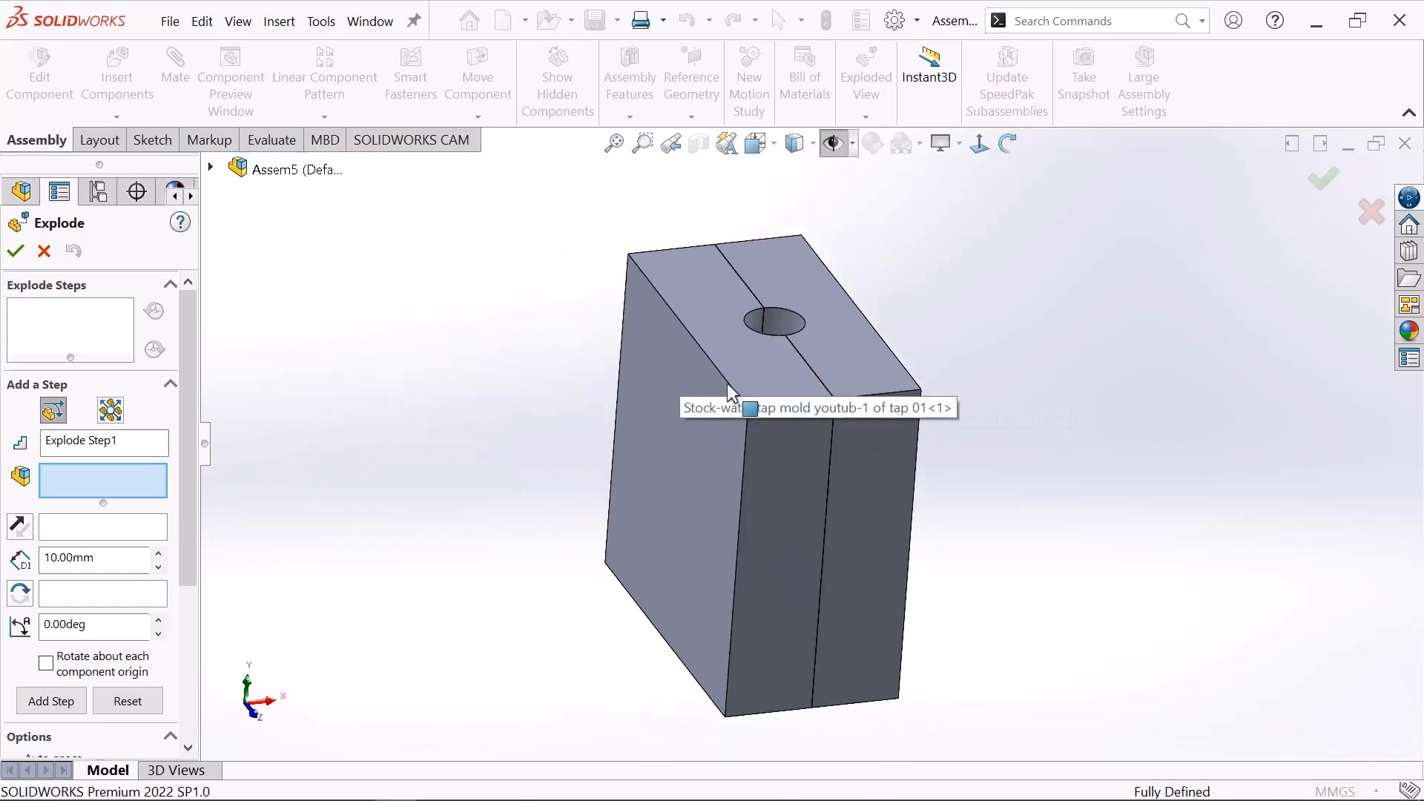
{"action": "left_click", "coordinate": [718, 342]}
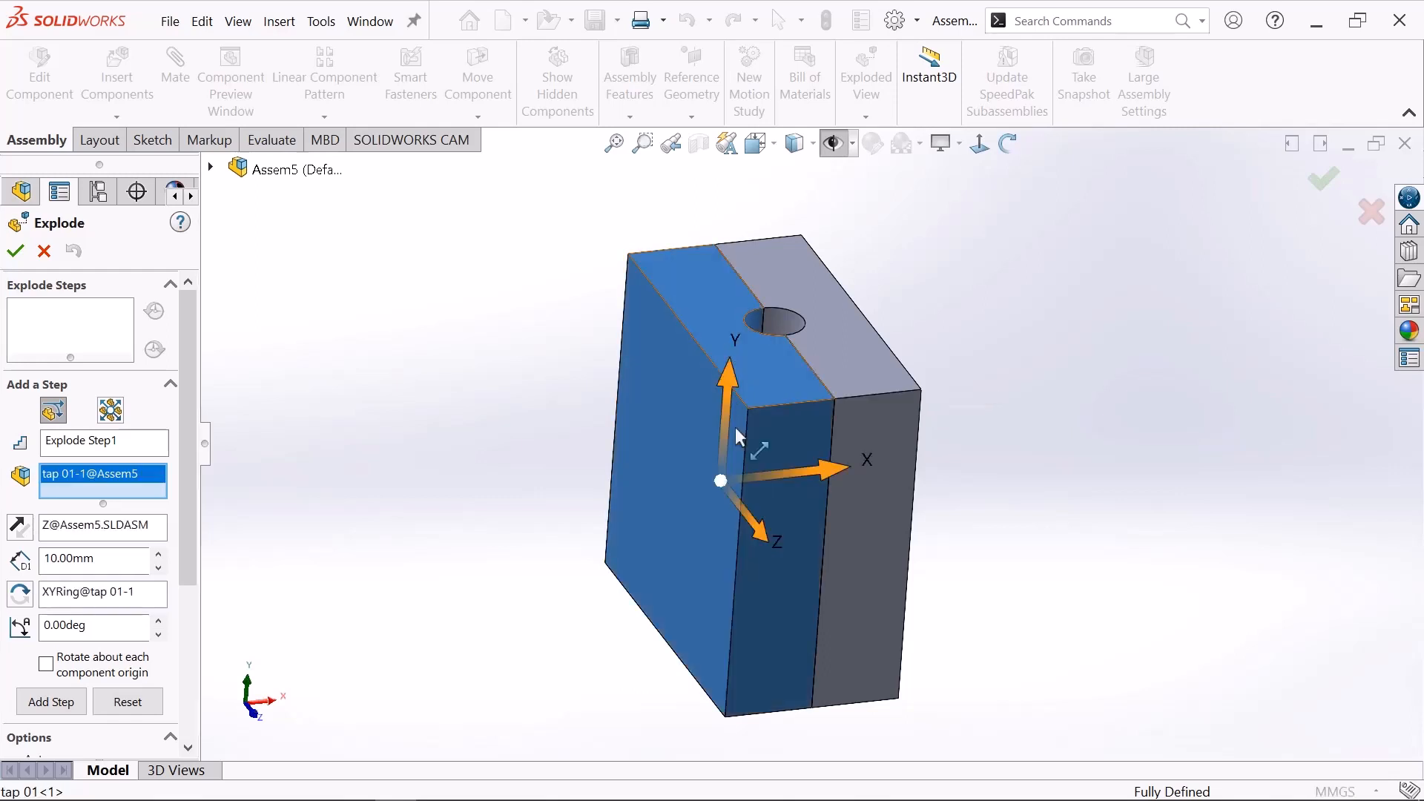
{"action": "left_click_drag", "start_coordinate": [813, 472], "coordinate": [518, 492]}
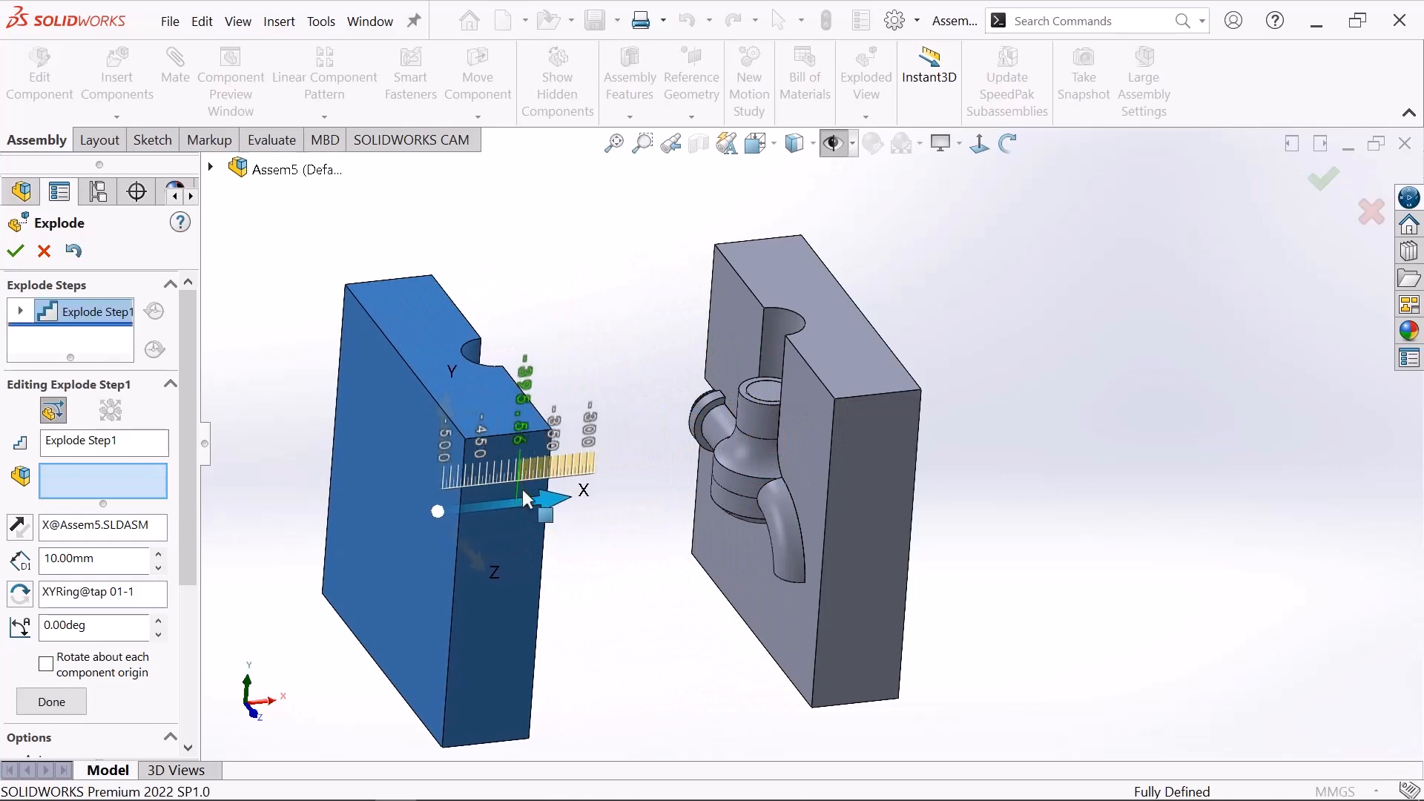
{"action": "right_click", "coordinate": [619, 365]}
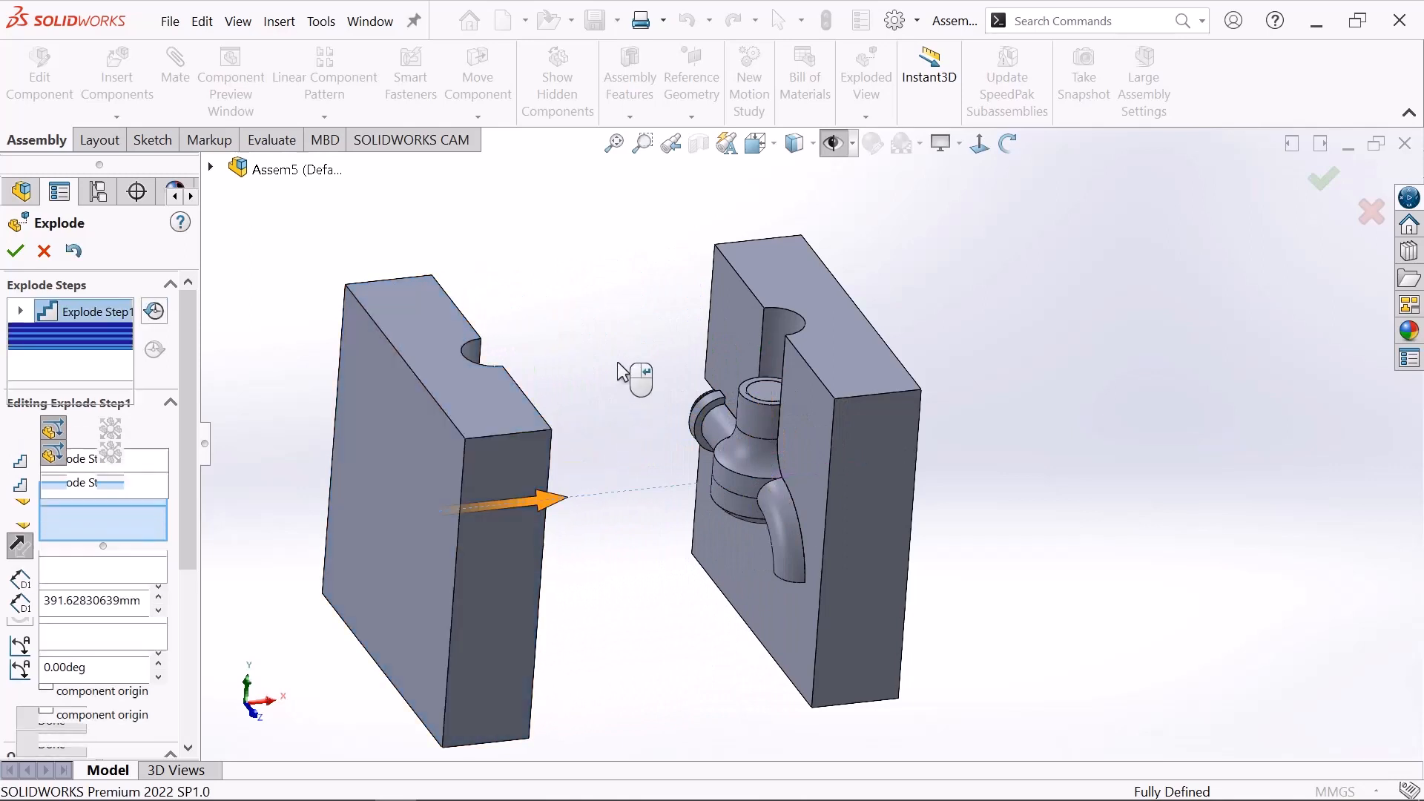
- Add an explode step that moves the tap 04 mold half about 465 mm away from the tap along the positive X direction
{"action": "left_click", "coordinate": [861, 375]}
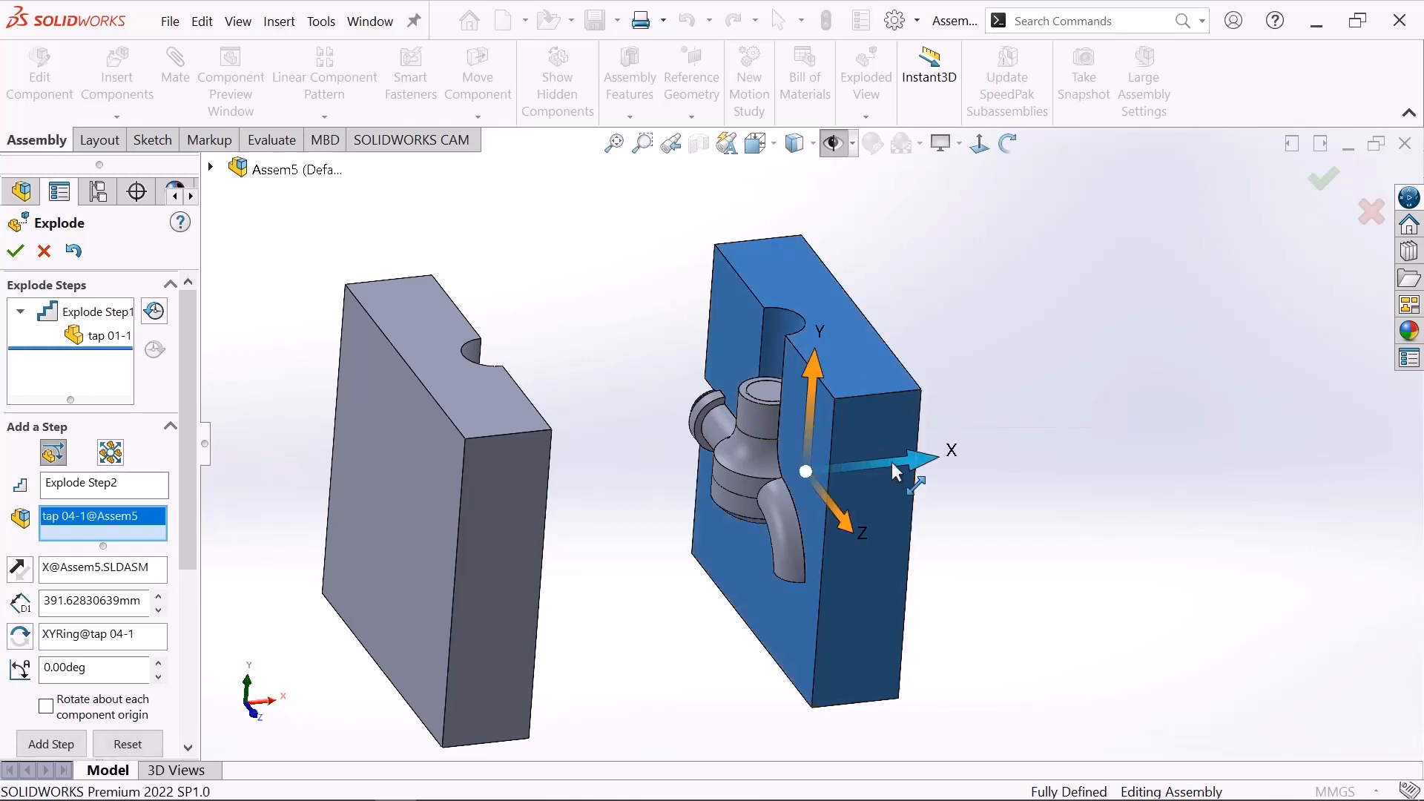
{"action": "left_click_drag", "start_coordinate": [892, 463], "coordinate": [1234, 404]}
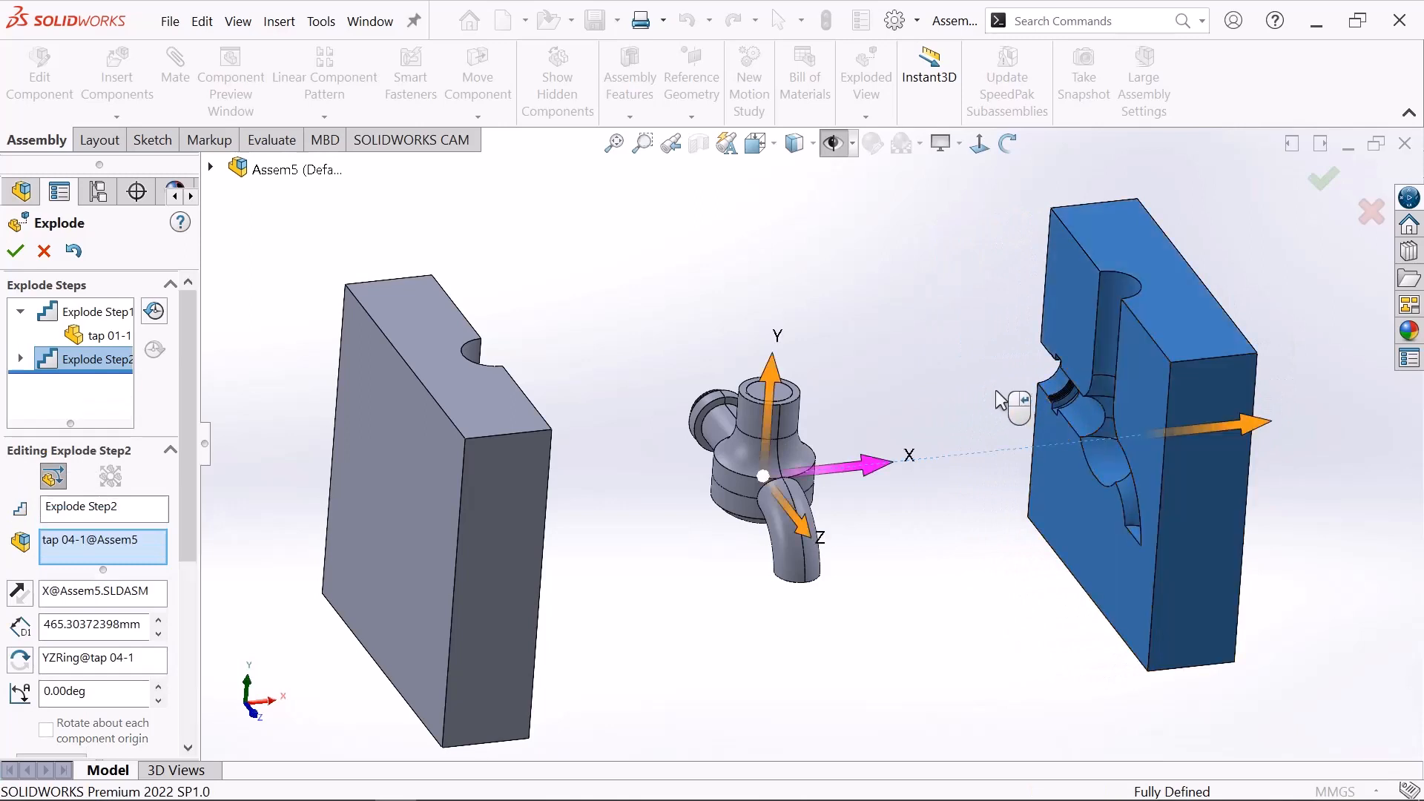
{"action": "right_click", "coordinate": [986, 391]}
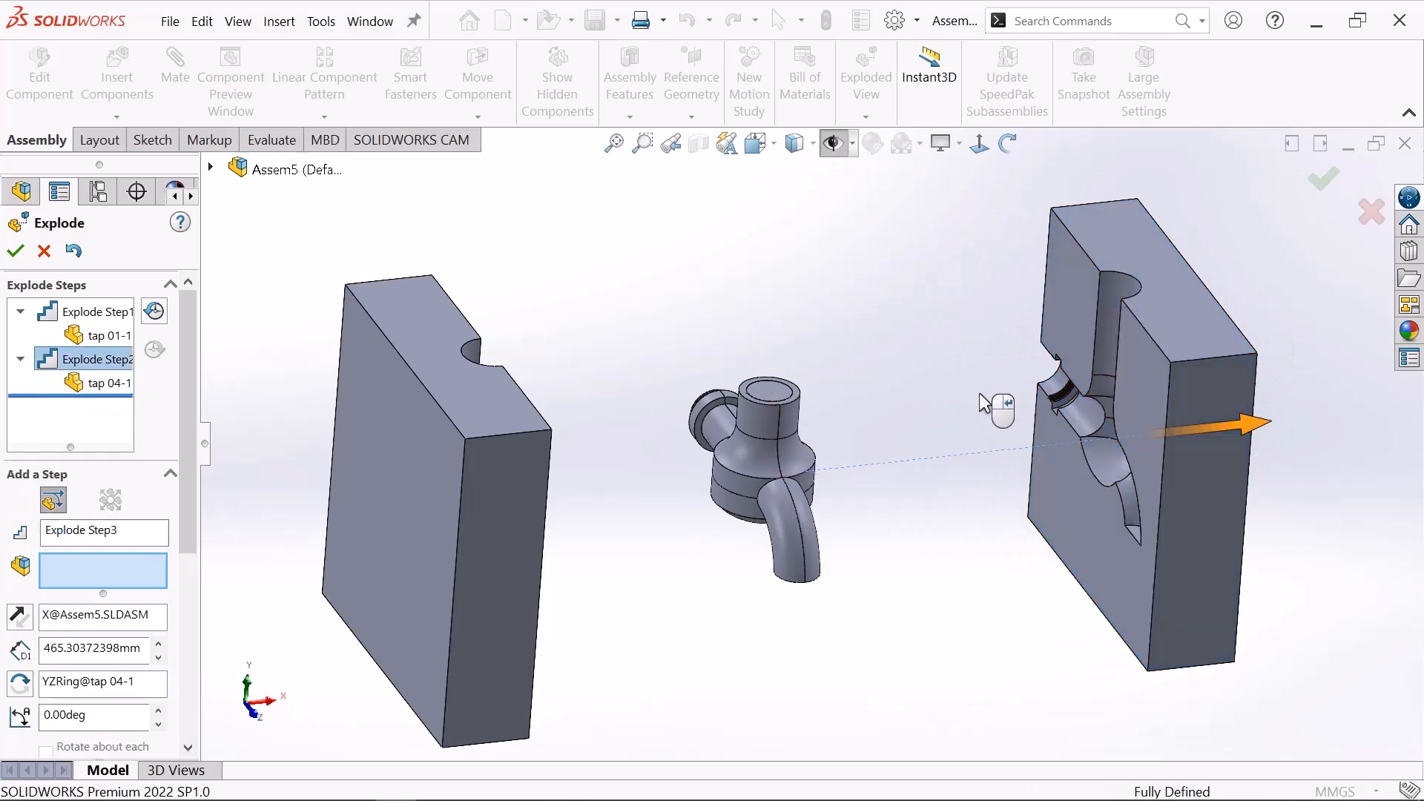
- Add an explode step that moves the tap 02 body about 215 mm along the positive X direction
{"action": "left_click", "coordinate": [758, 477]}
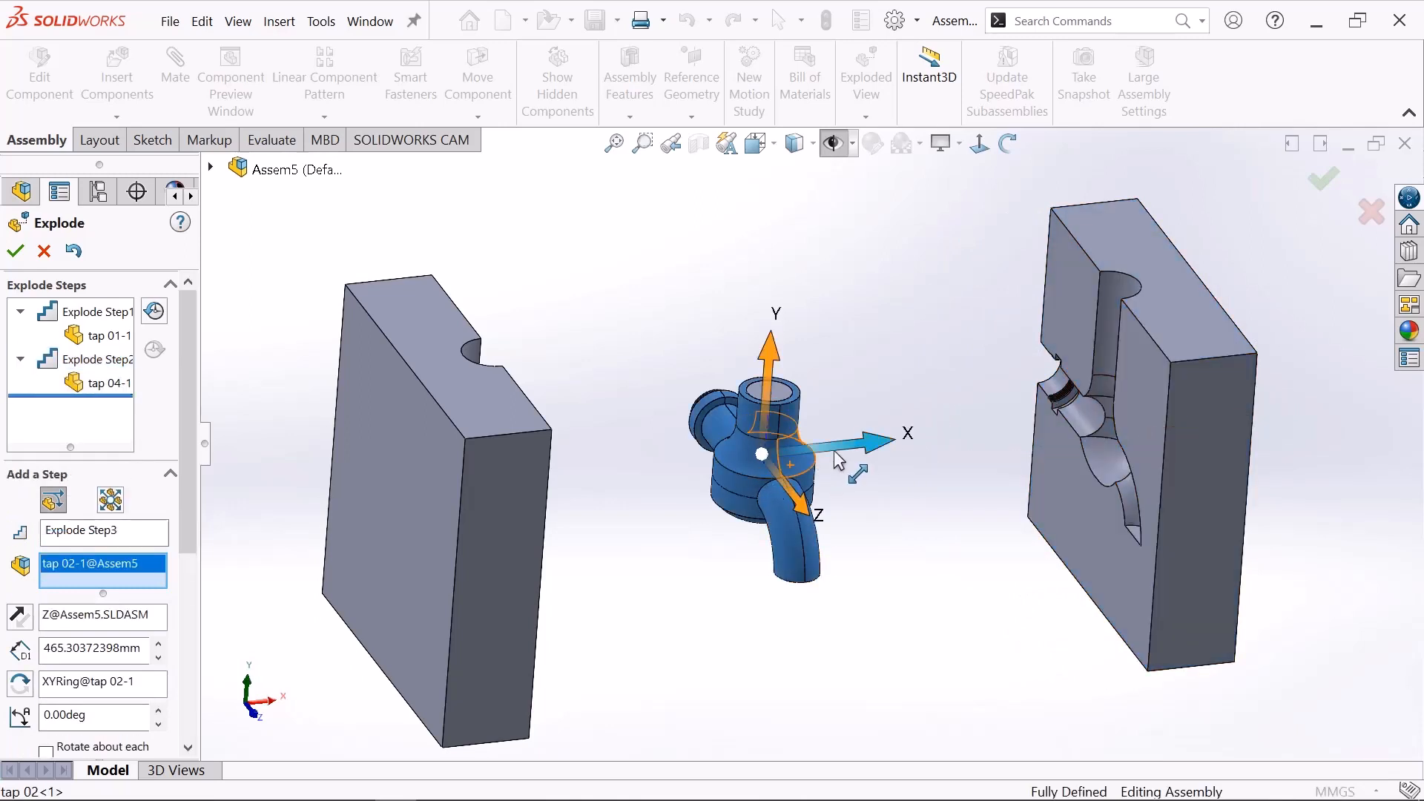
{"action": "left_click_drag", "start_coordinate": [839, 461], "coordinate": [995, 439]}
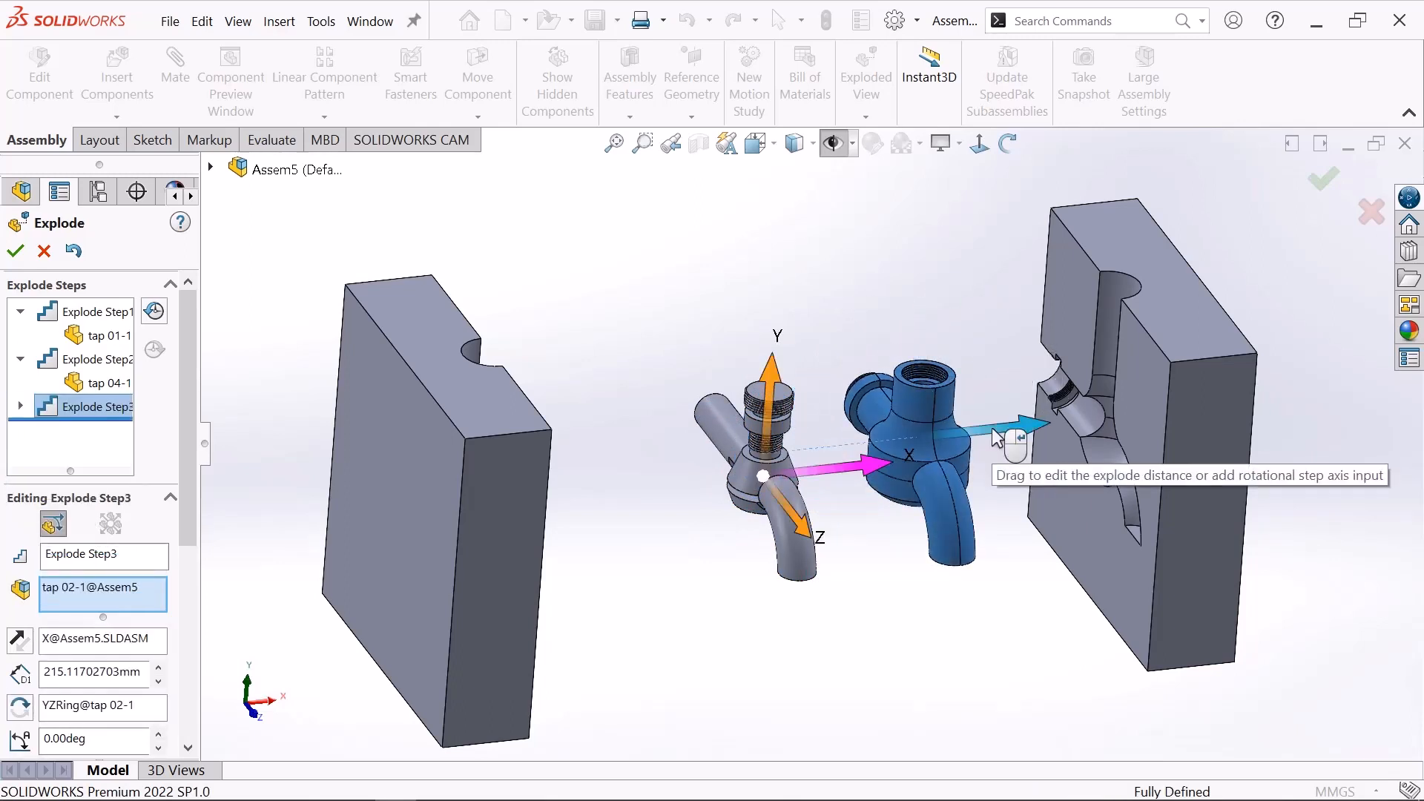
{"action": "right_click", "coordinate": [993, 428]}
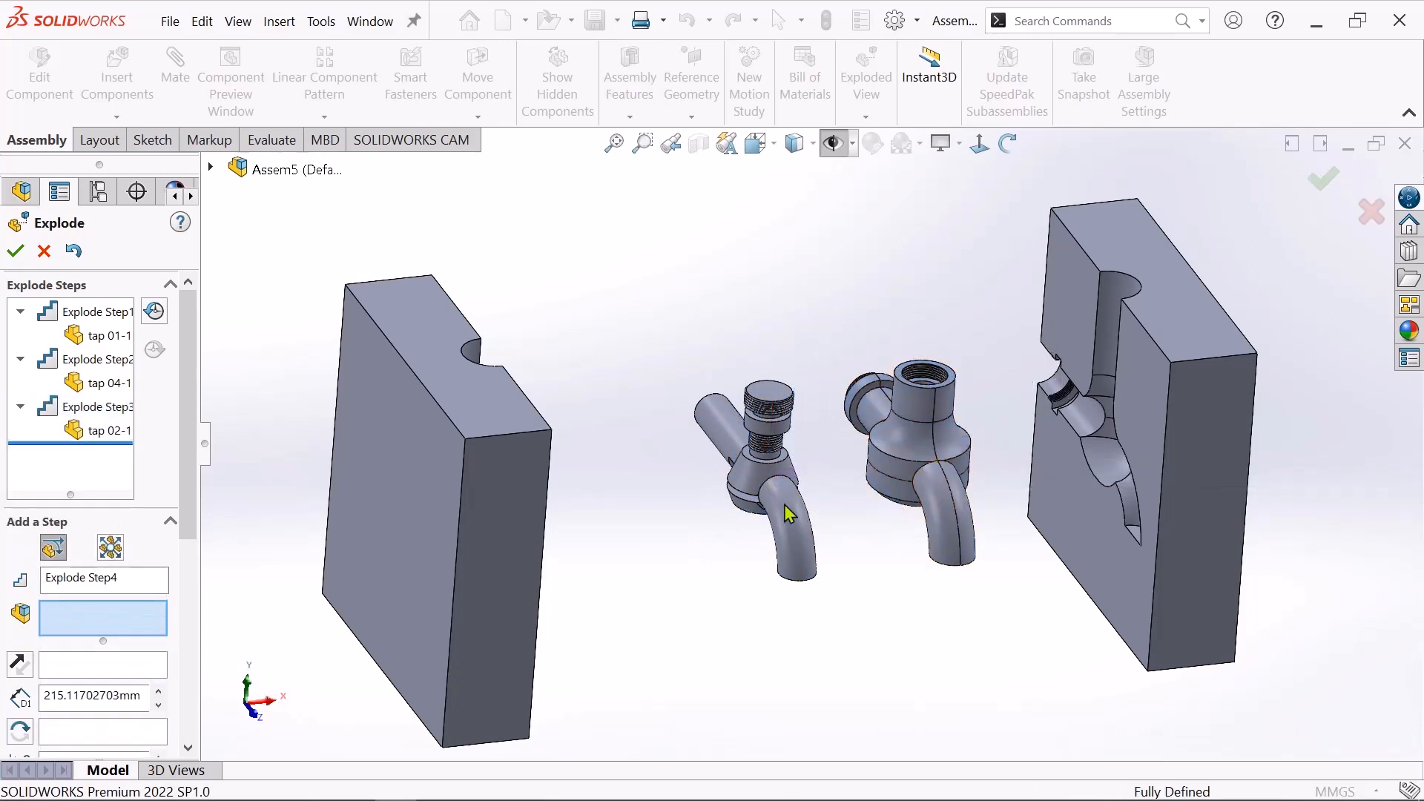
- Add an explode step that moves the tap 03 core about 149 mm along the negative X direction
{"action": "left_click", "coordinate": [776, 484]}
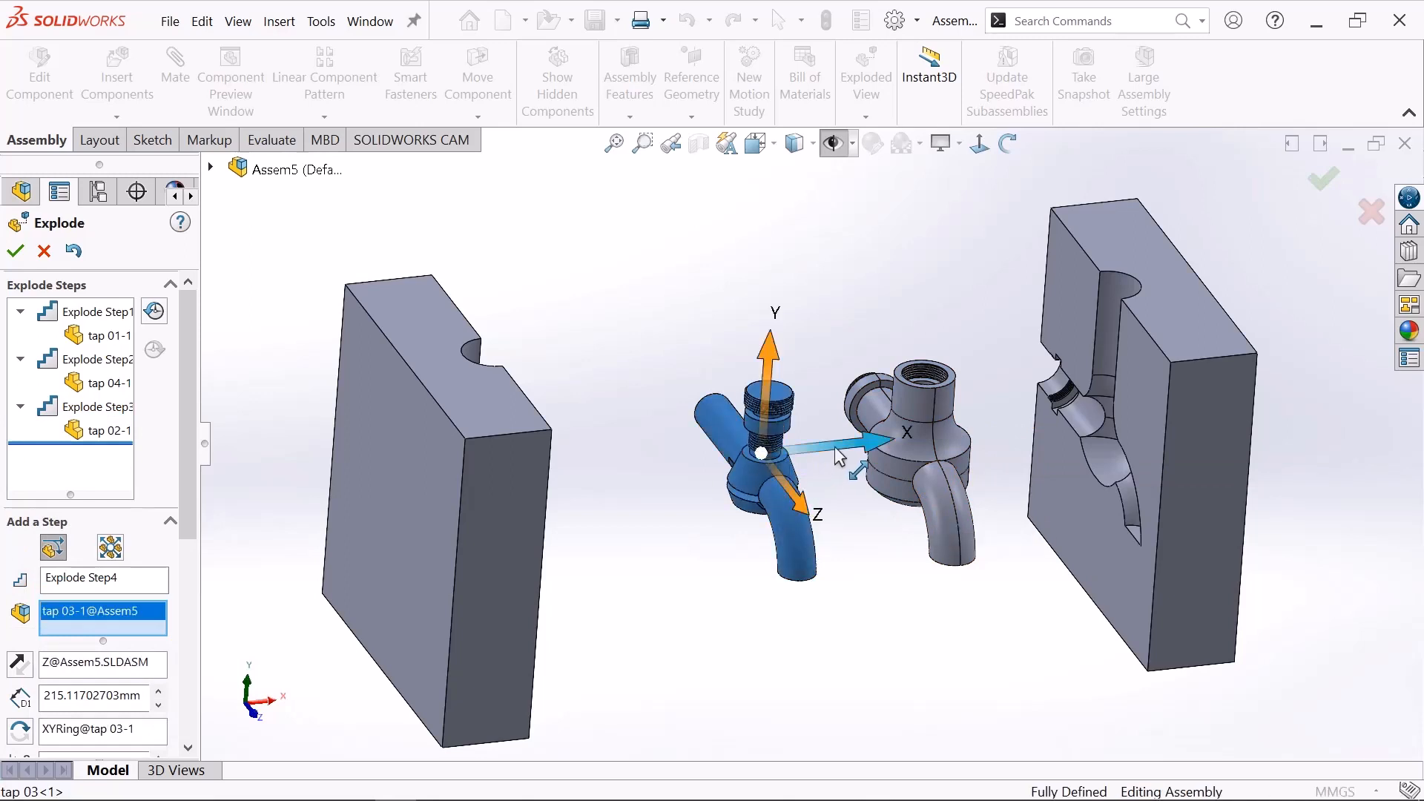
{"action": "left_click_drag", "start_coordinate": [835, 447], "coordinate": [725, 466]}
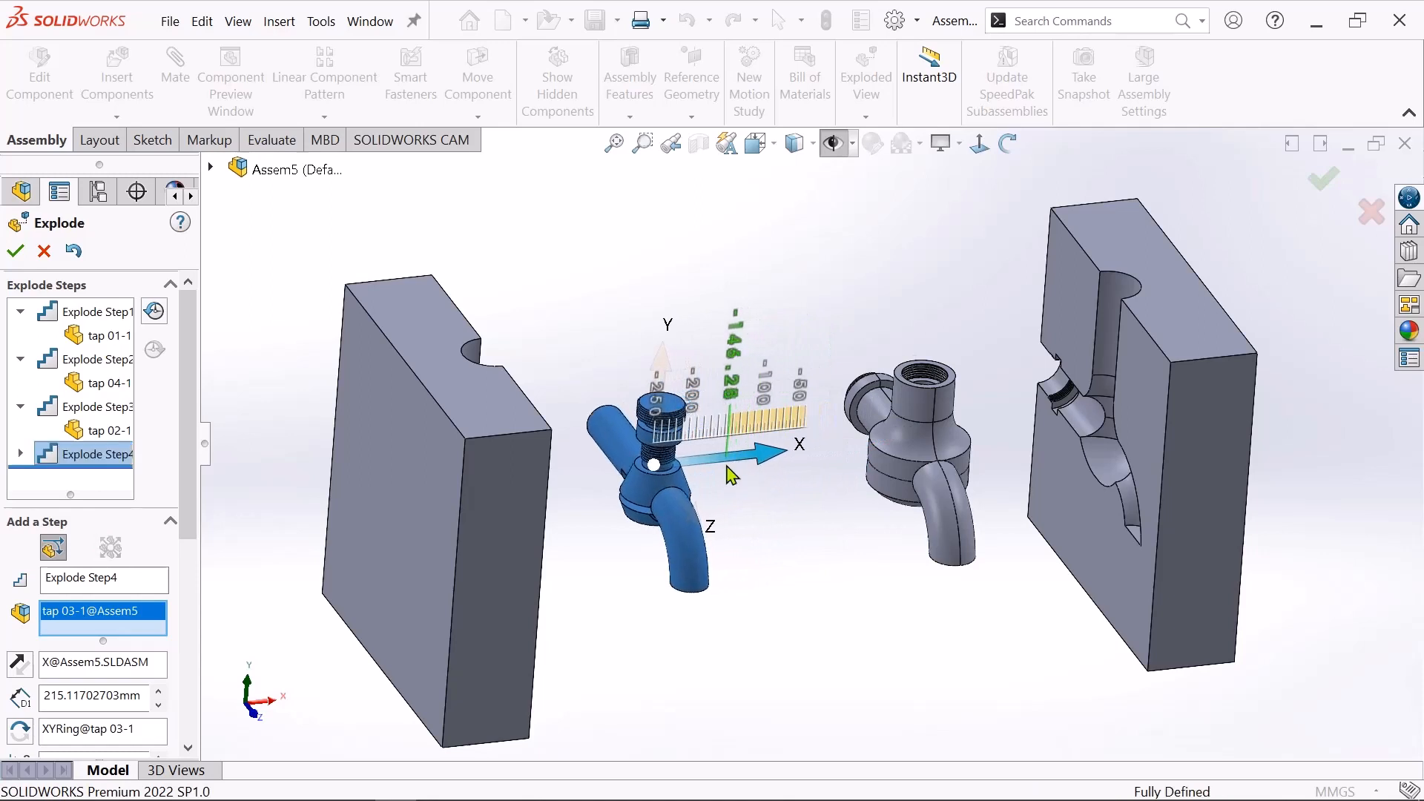
{"action": "right_click", "coordinate": [697, 267]}
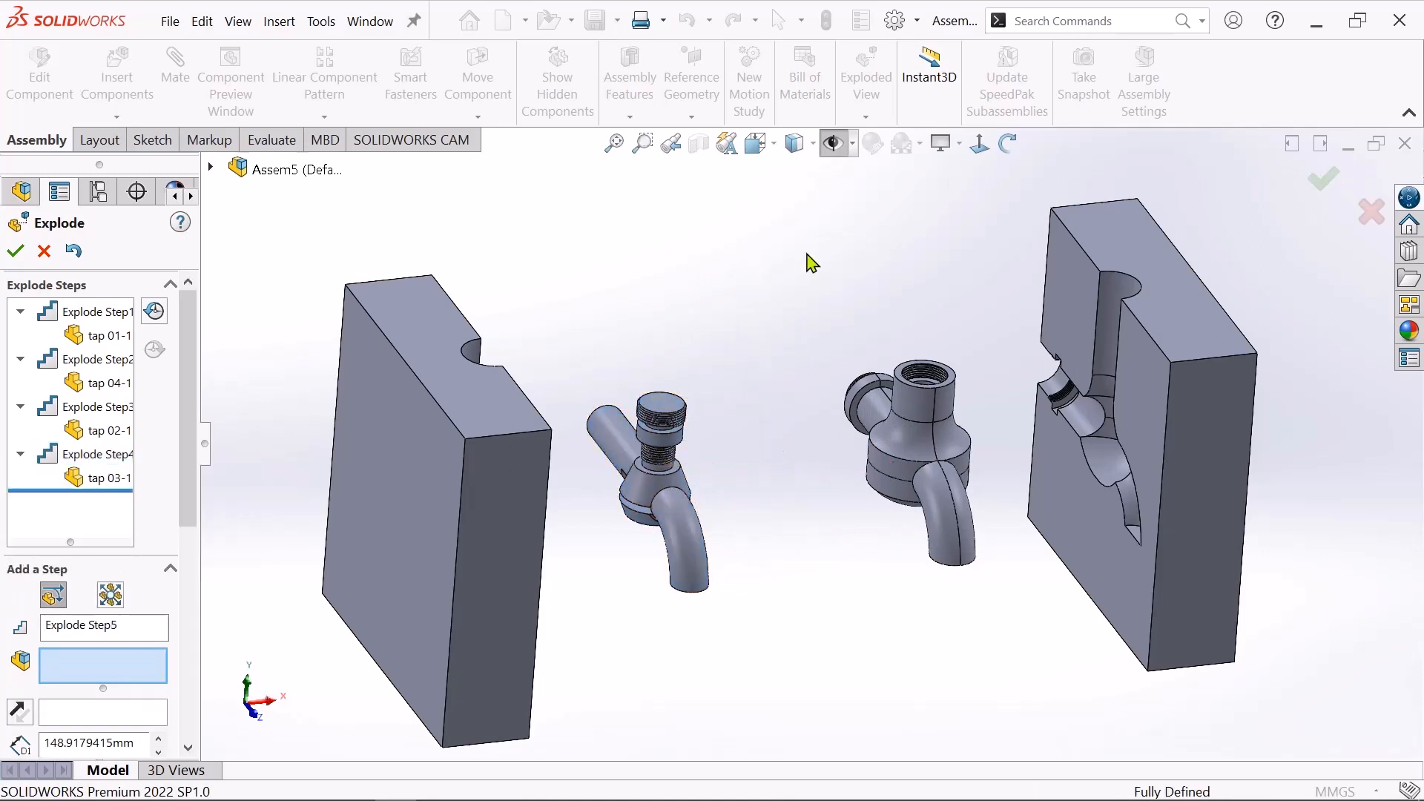
- Finish the exploded view with its four explode steps and collapse the assembly back to the closed mold
{"action": "key", "text": "z"}
{"action": "key", "text": "z"}
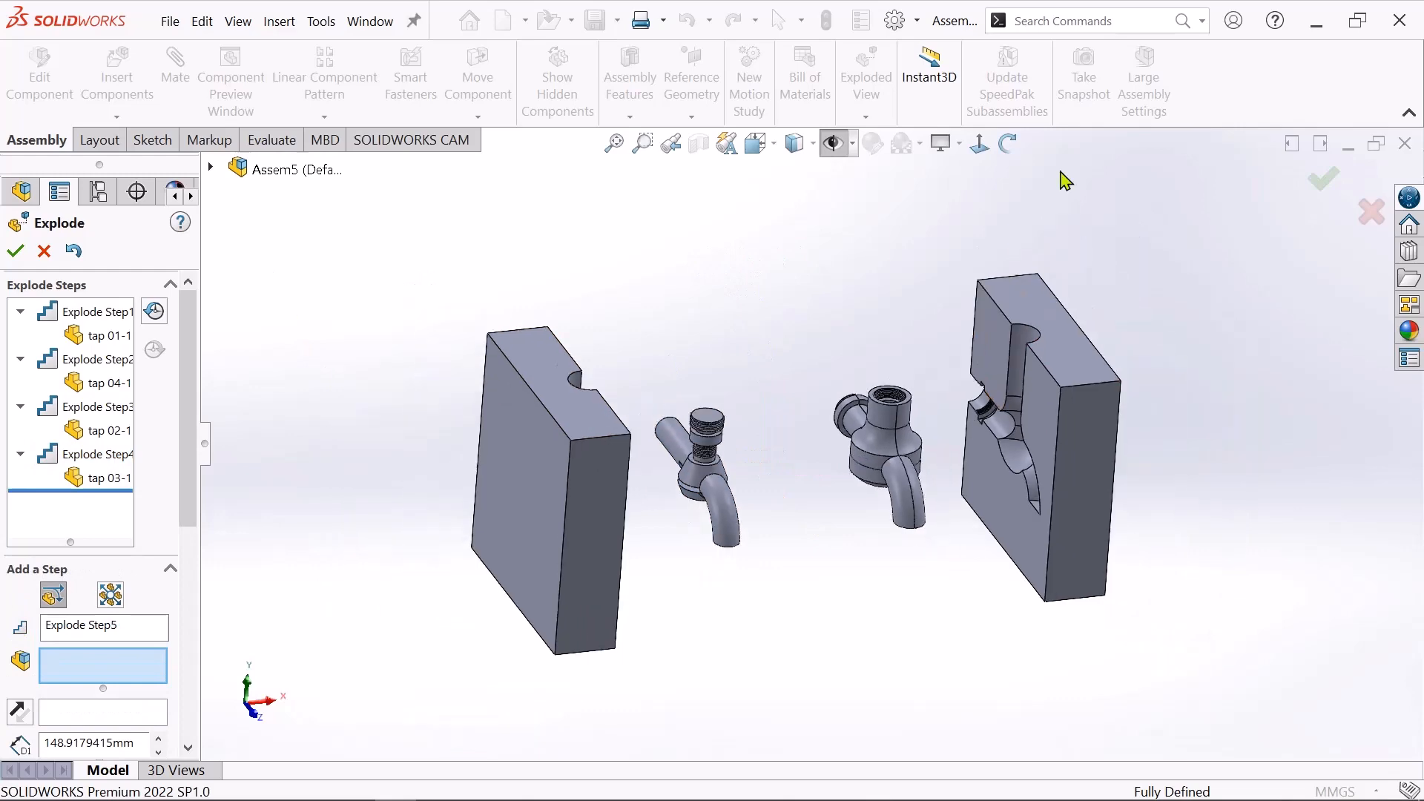
{"action": "left_click", "coordinate": [1008, 143]}
{"action": "left_click_drag", "start_coordinate": [820, 279], "coordinate": [865, 364]}
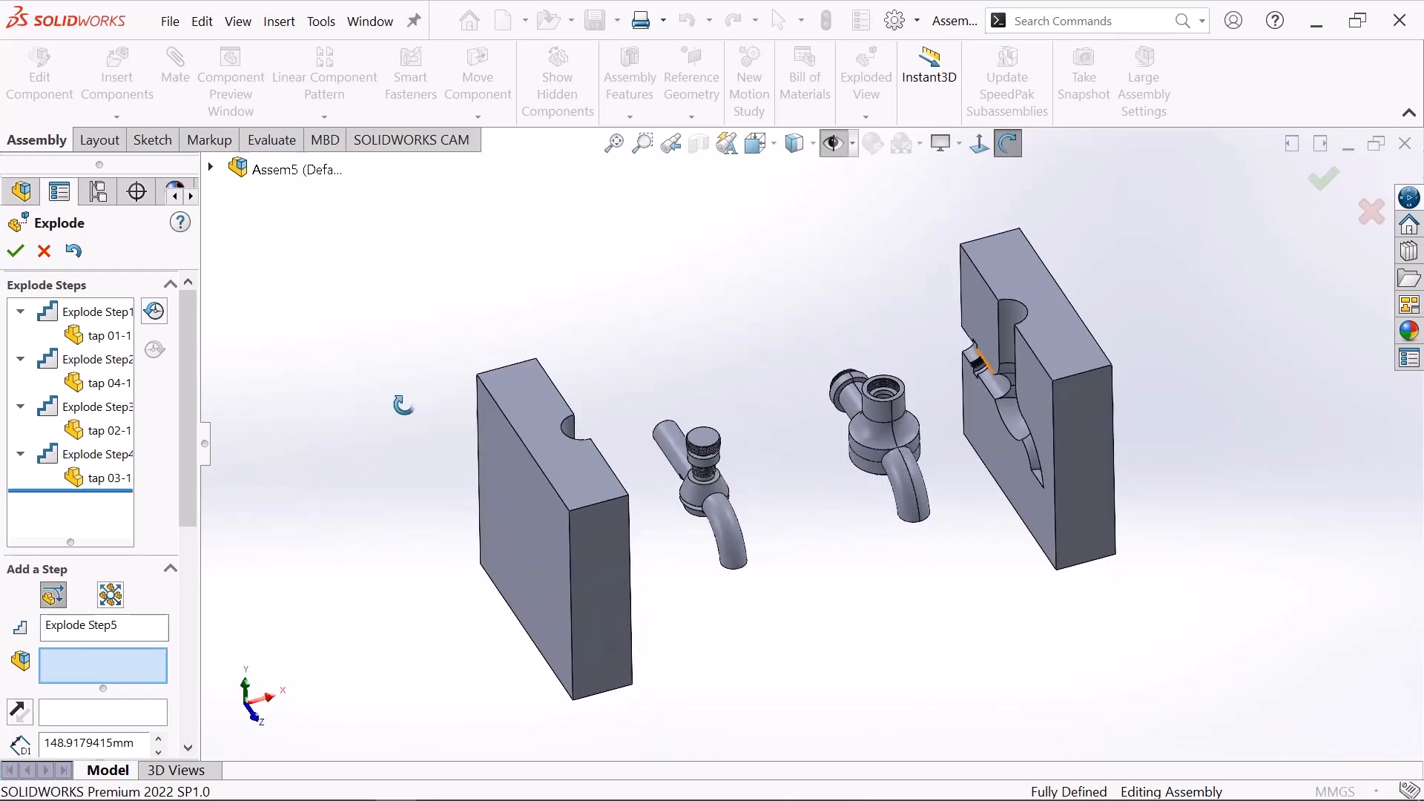
{"action": "left_click", "coordinate": [17, 252]}
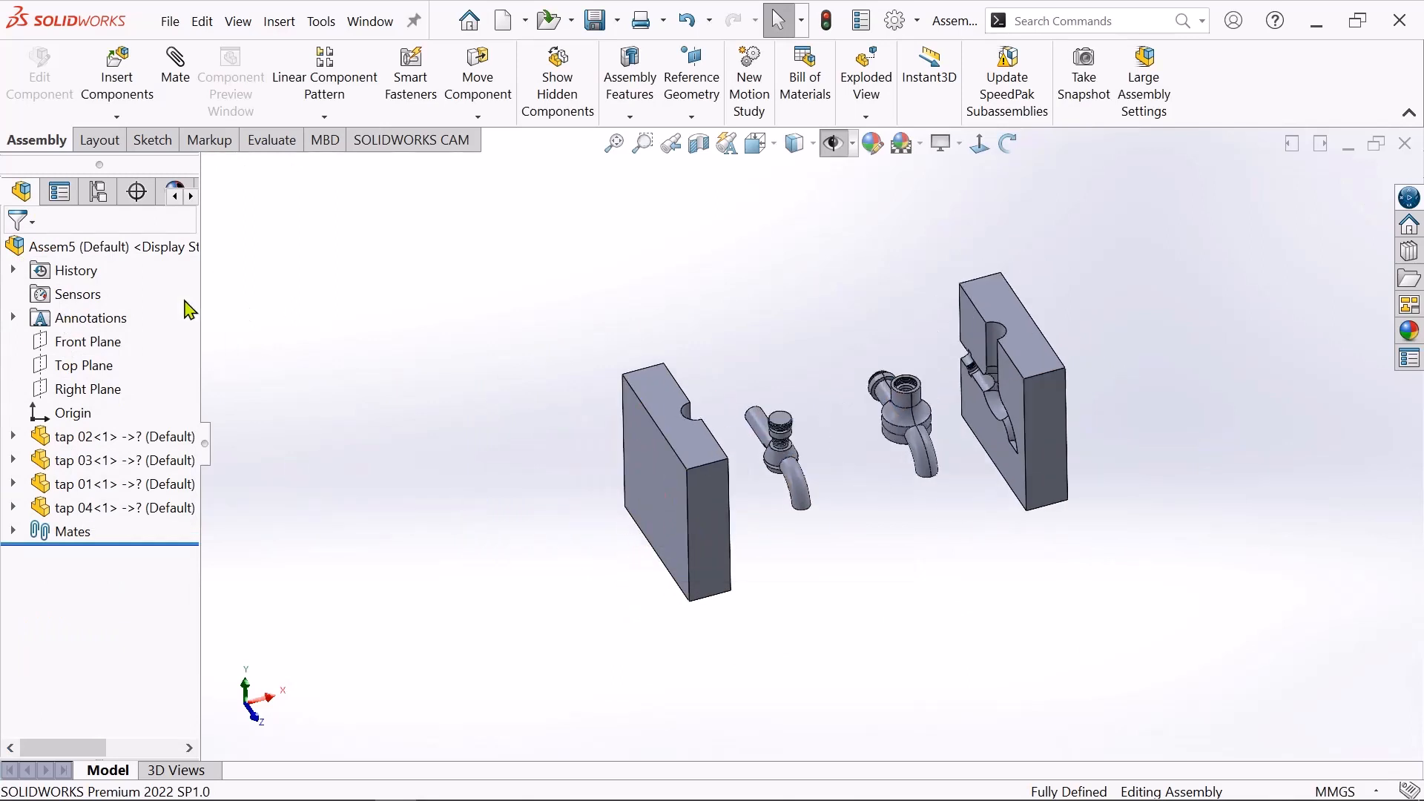
{"action": "right_click", "coordinate": [70, 256]}
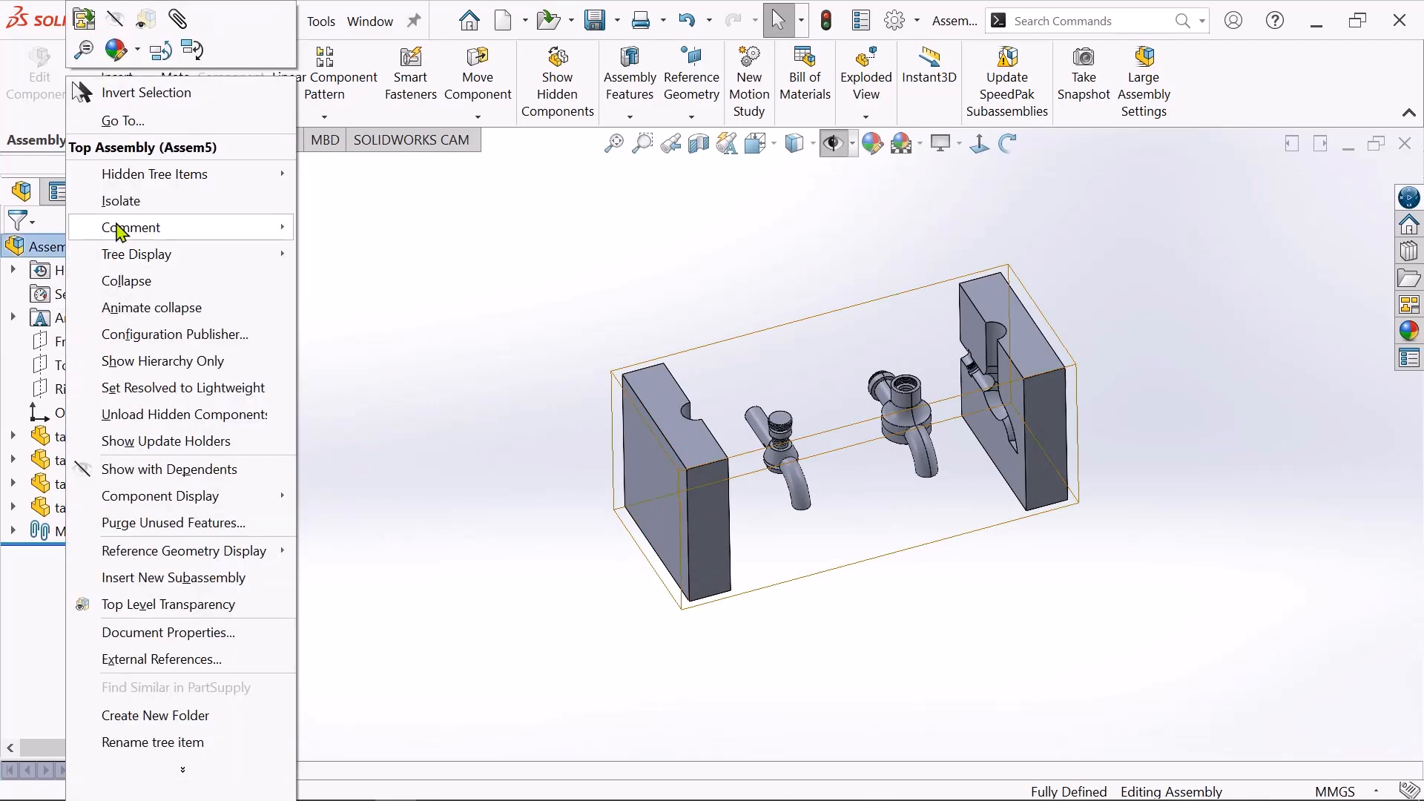
{"action": "left_click", "coordinate": [127, 281]}
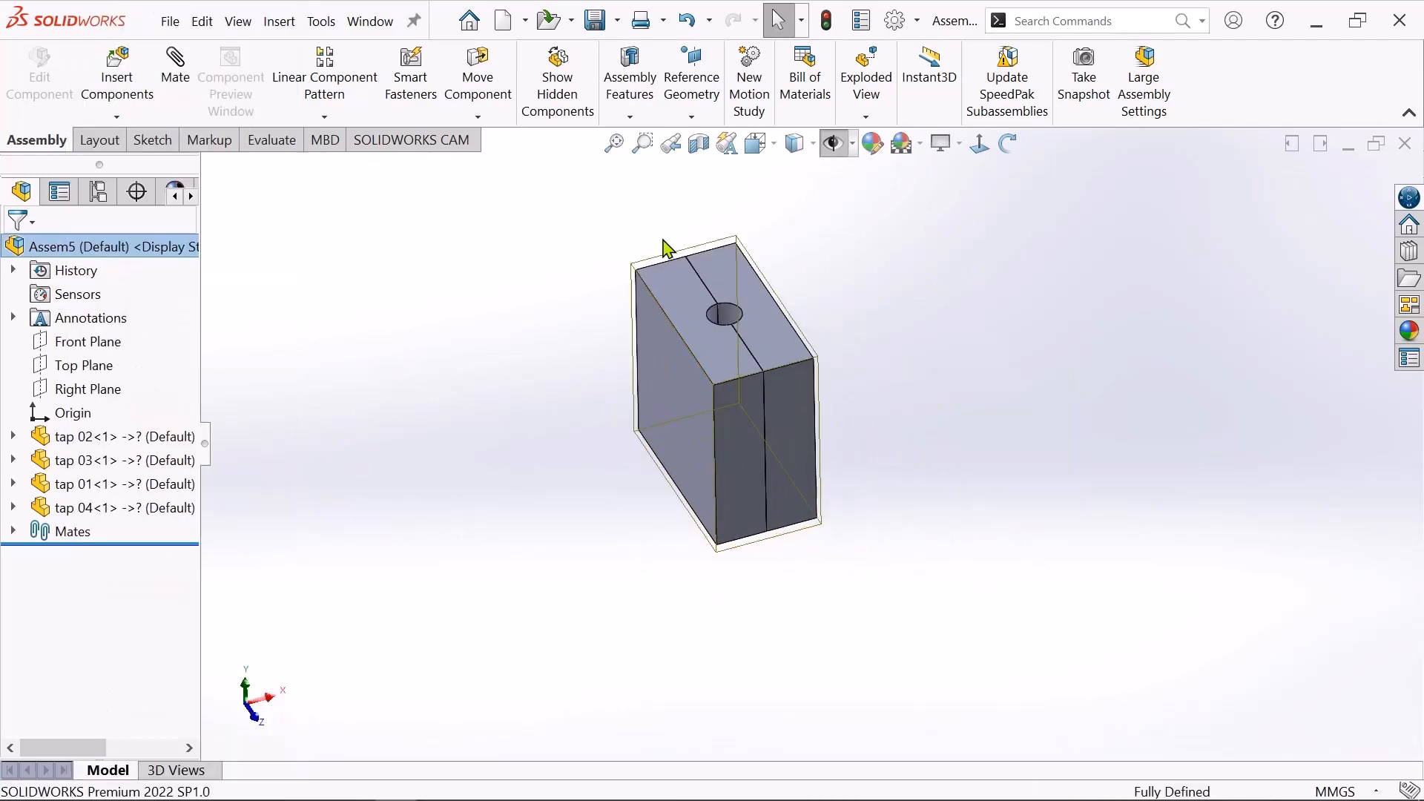
- Play the explode animation of the collapsed mold assembly
{"action": "scroll", "coordinate": [663, 240], "scroll_direction": "down", "scroll_amount": 2}
{"action": "scroll", "coordinate": [927, 604], "scroll_direction": "down", "scroll_amount": 1}
{"action": "scroll", "coordinate": [850, 460], "scroll_direction": "up", "scroll_amount": 2}
{"action": "scroll", "coordinate": [846, 457], "scroll_direction": "down", "scroll_amount": 1}
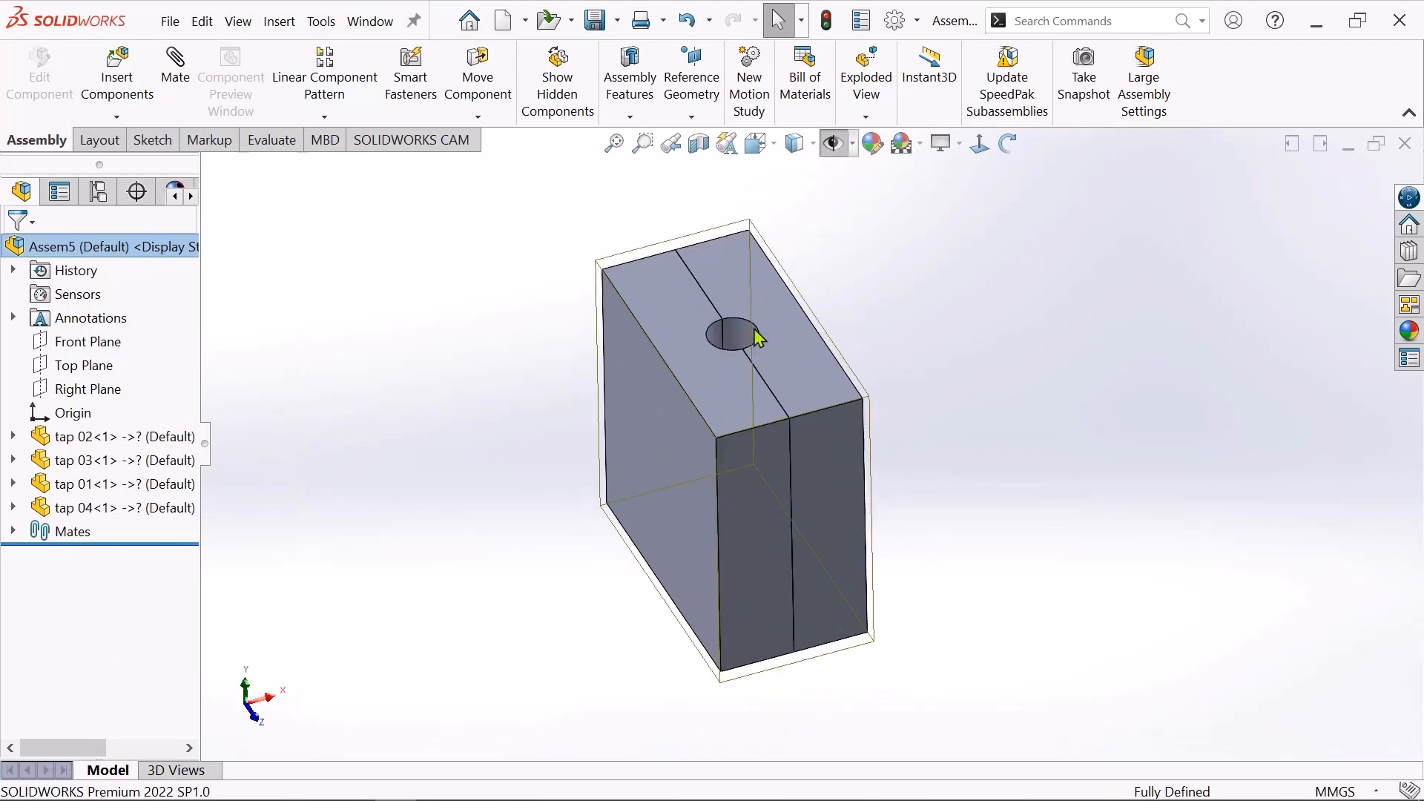
{"action": "scroll", "coordinate": [742, 297], "scroll_direction": "down", "scroll_amount": 1}
{"action": "scroll", "coordinate": [842, 582], "scroll_direction": "up", "scroll_amount": 1}
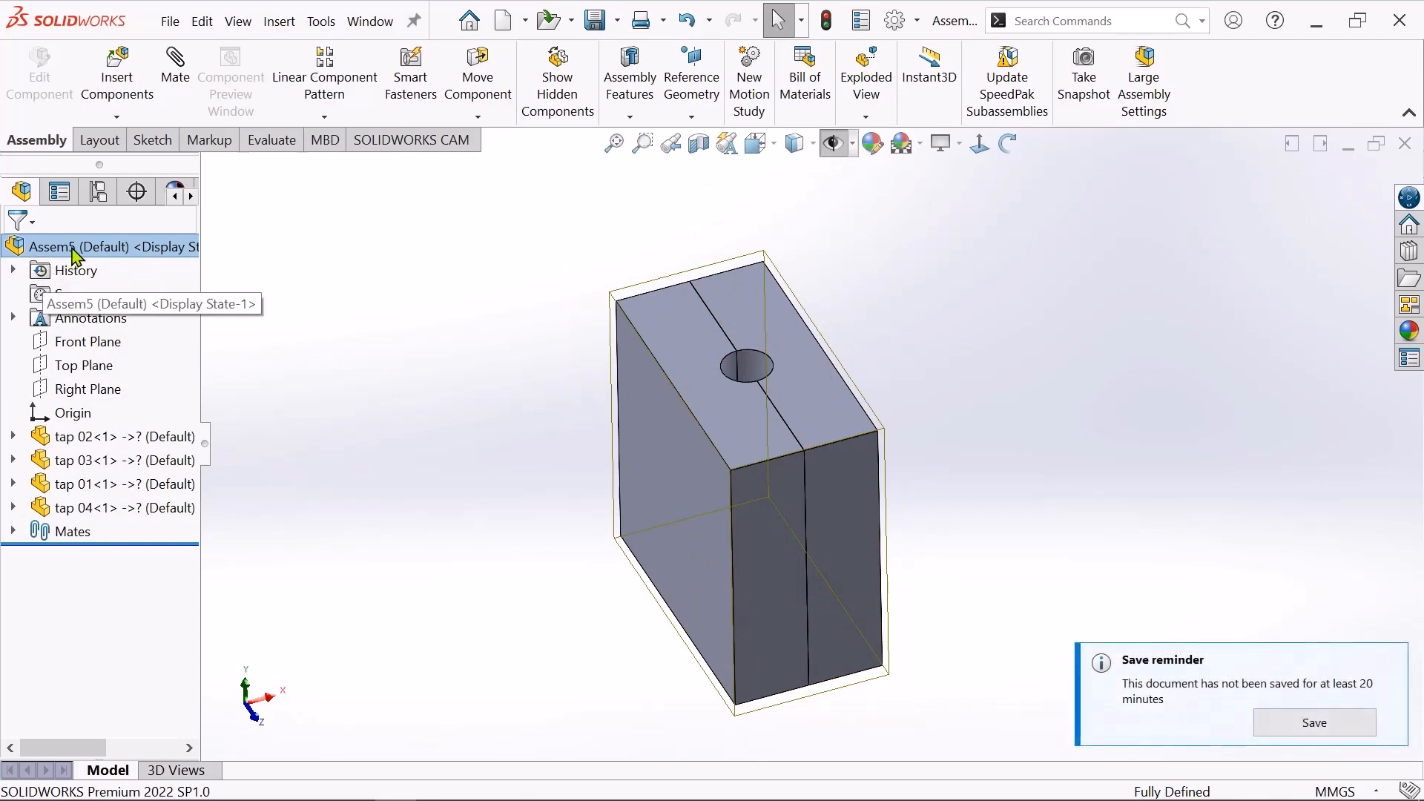
{"action": "right_click", "coordinate": [78, 256]}
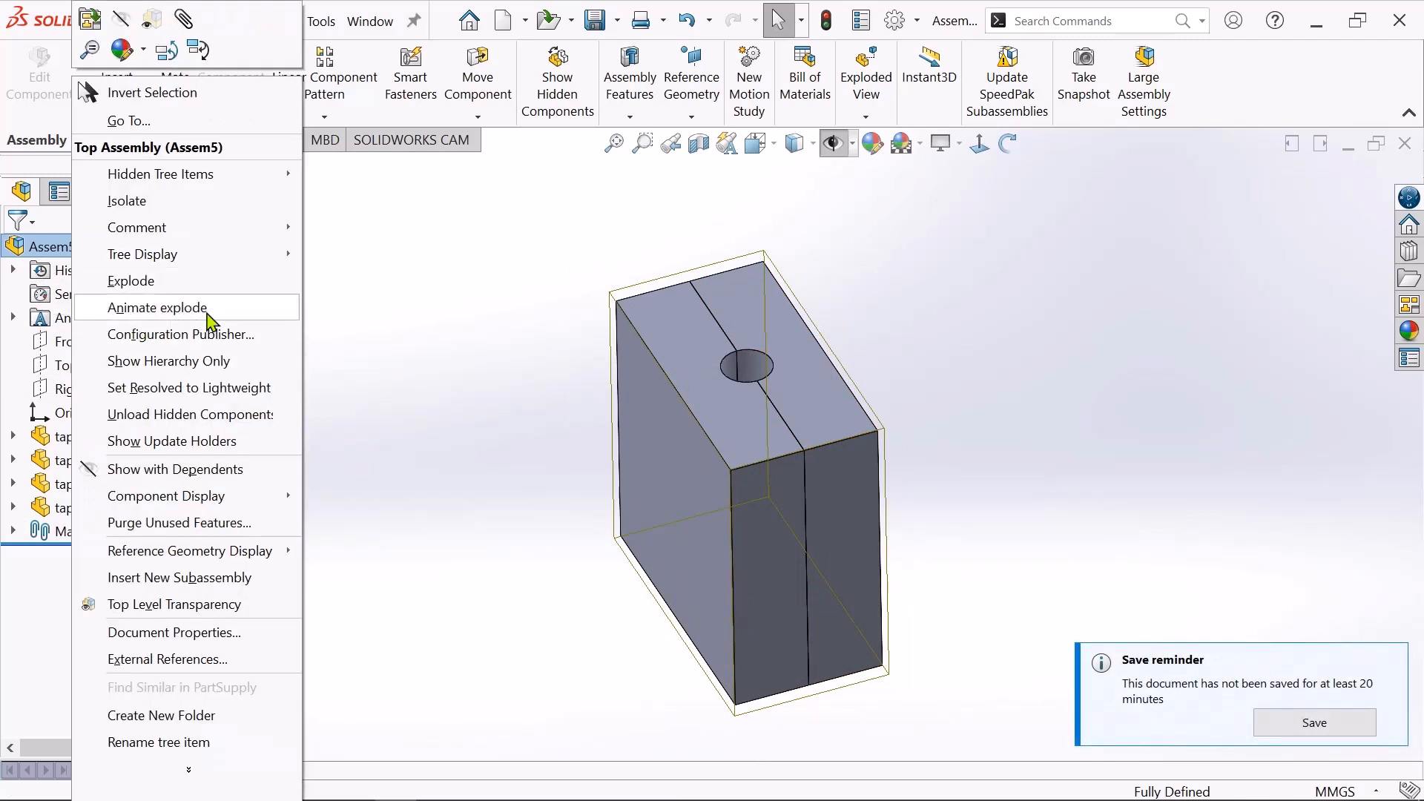
{"action": "left_click", "coordinate": [159, 312]}
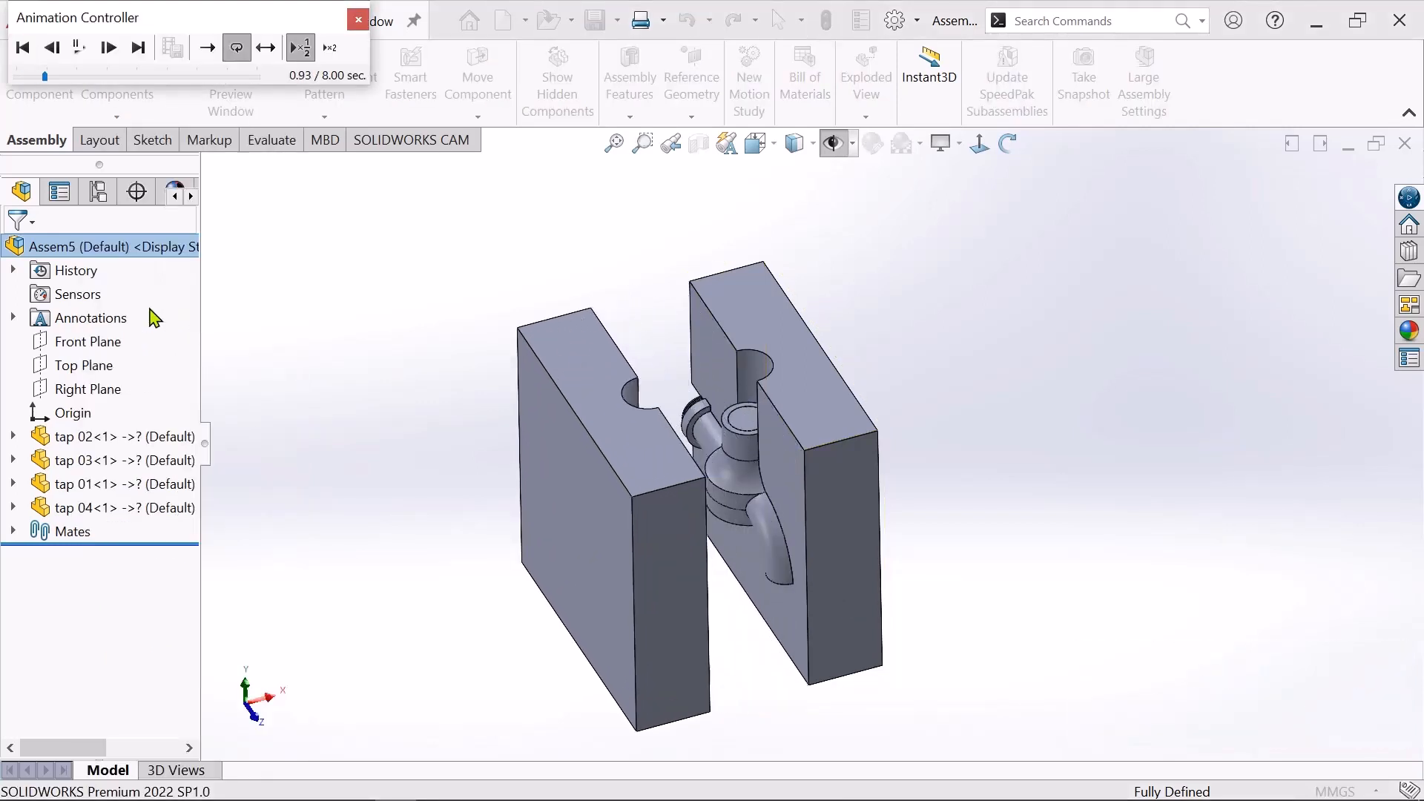